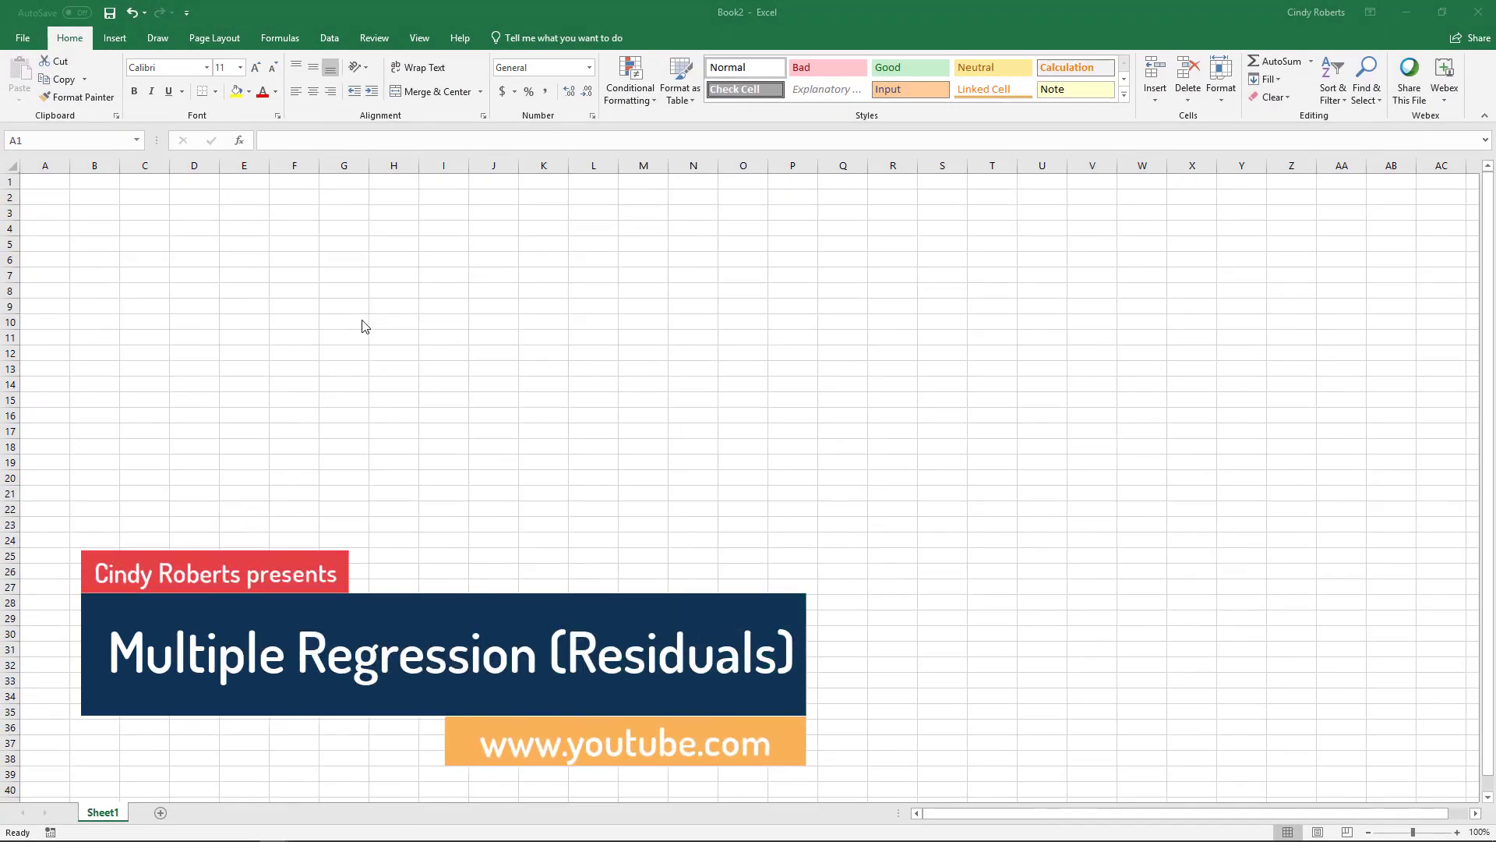
Step: Paste the weekly revenue, television and newspaper advertising table at A1, widening columns A and C
{"action": "left_click", "coordinate": [57, 187]}
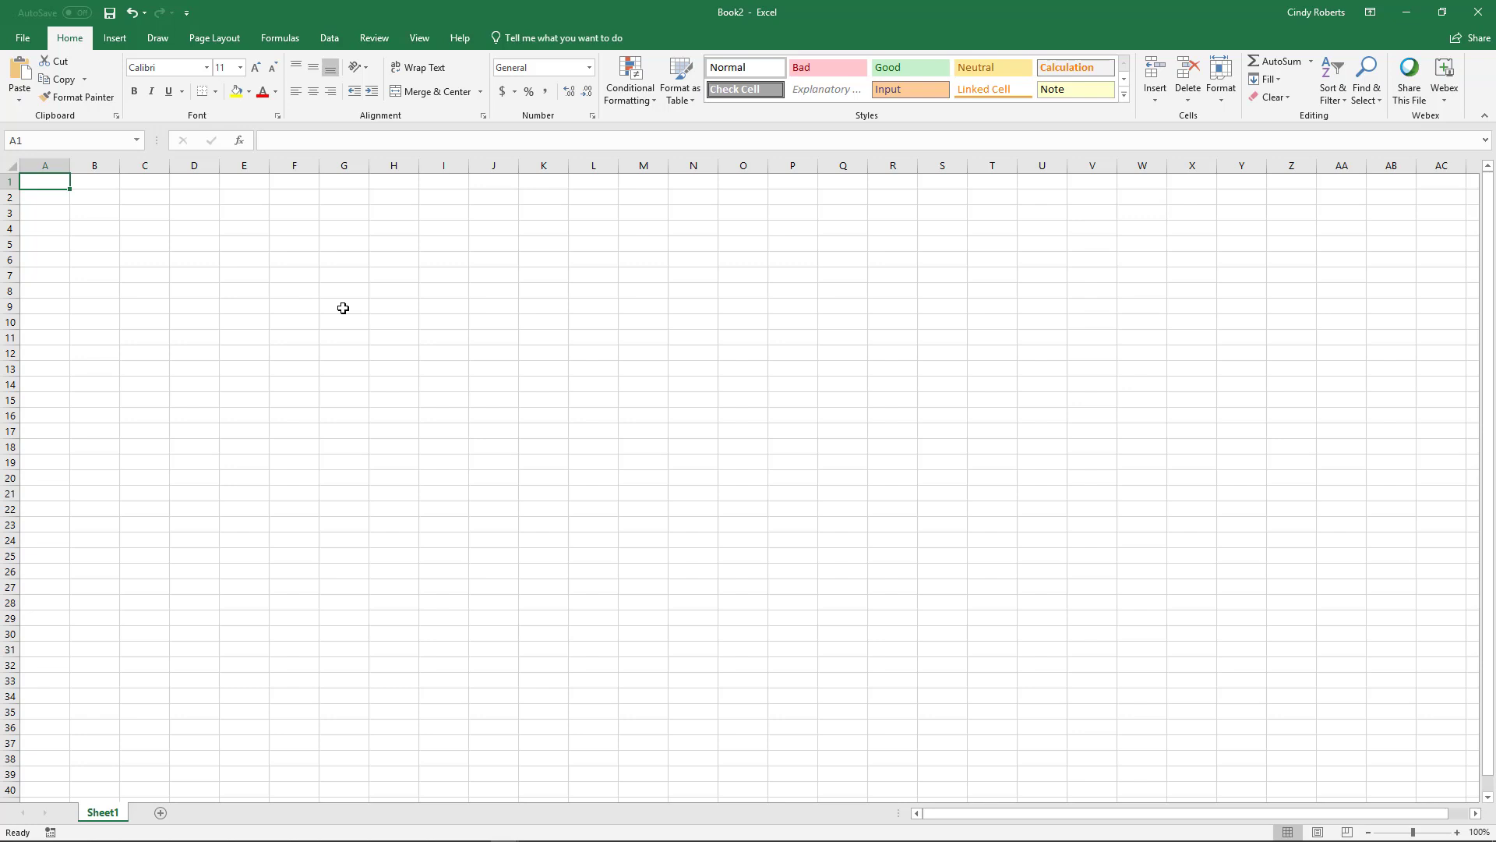
{"action": "type", "text": "Weekly Gross Revenue ($1,000s)\tTelevision Advertising ($1,000s)\tNewspaper Advertising ($1,000s) 96\t5\t1.5 90\t2\t2 95\t4\t1.5 92\t2.5\t2.5 95\t3\t3.2 94\t3.5\t2.3 94\t2.5\t4.2 94\t3\t2.5"}
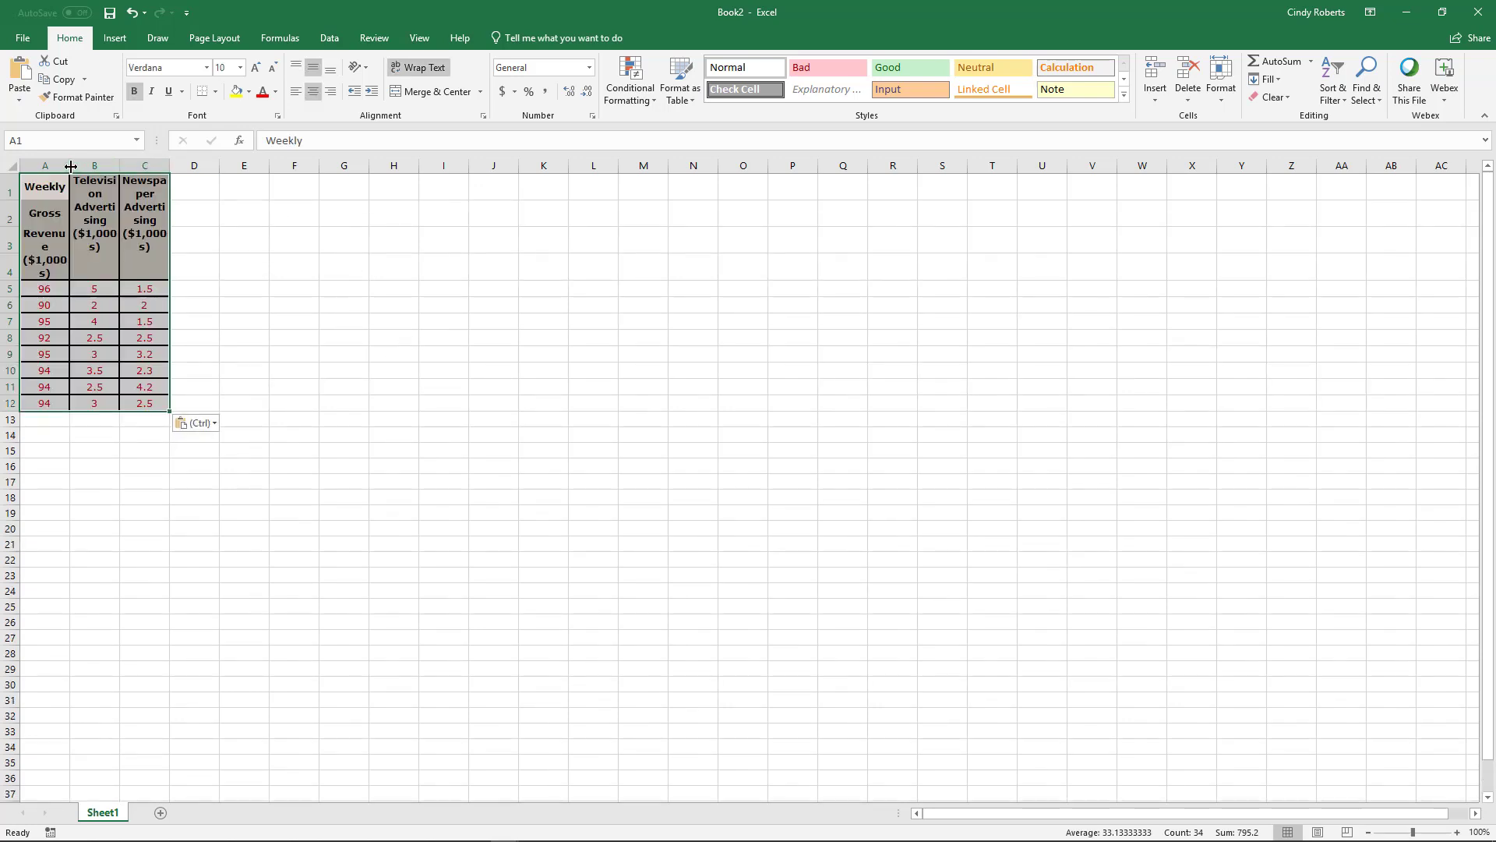
{"action": "left_click_drag", "start_coordinate": [70, 165], "coordinate": [249, 166]}
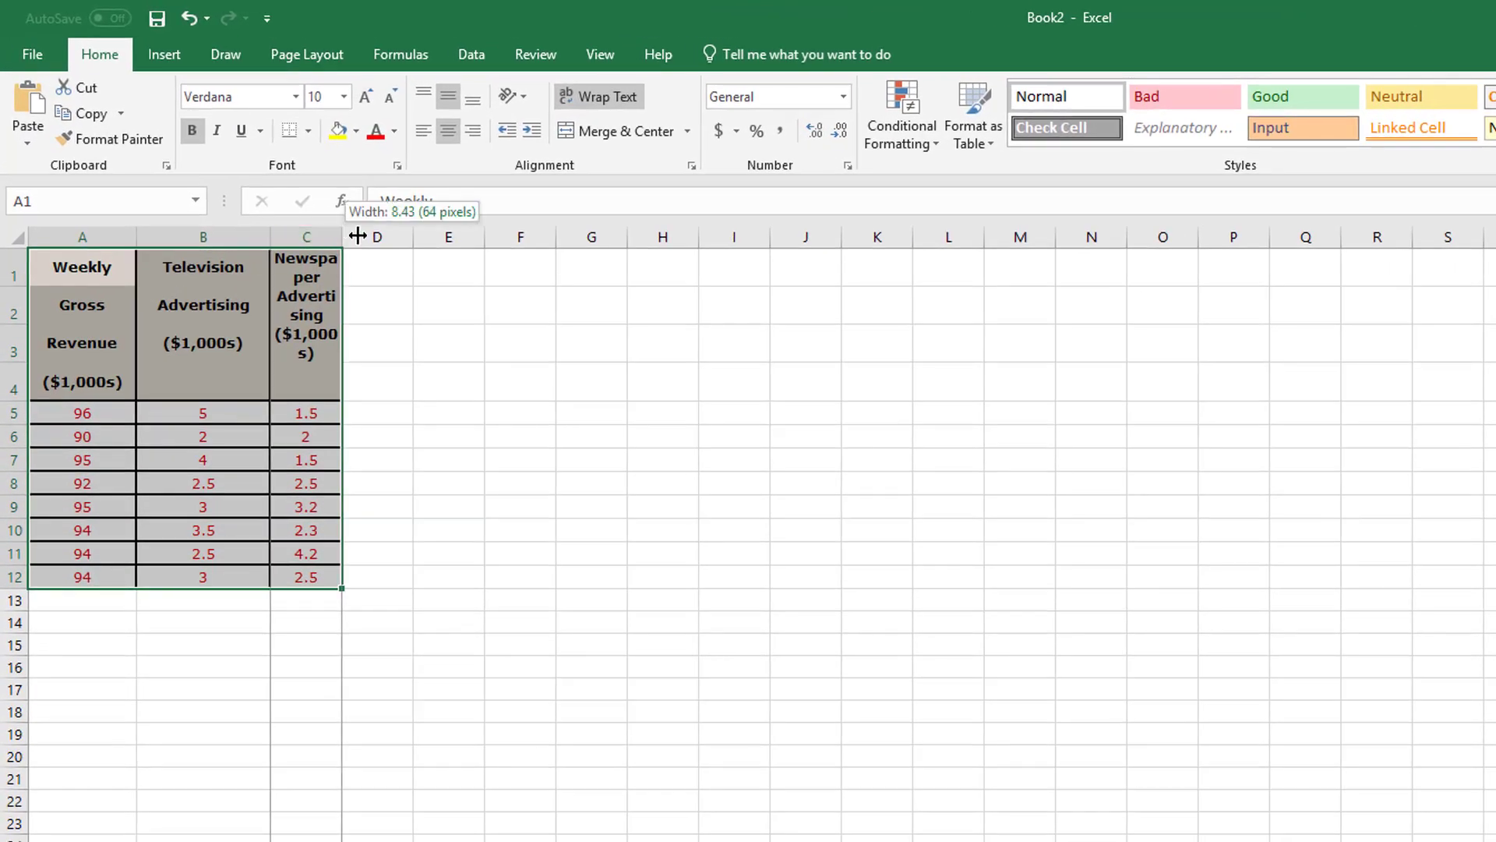
{"action": "left_click_drag", "start_coordinate": [357, 236], "coordinate": [411, 237]}
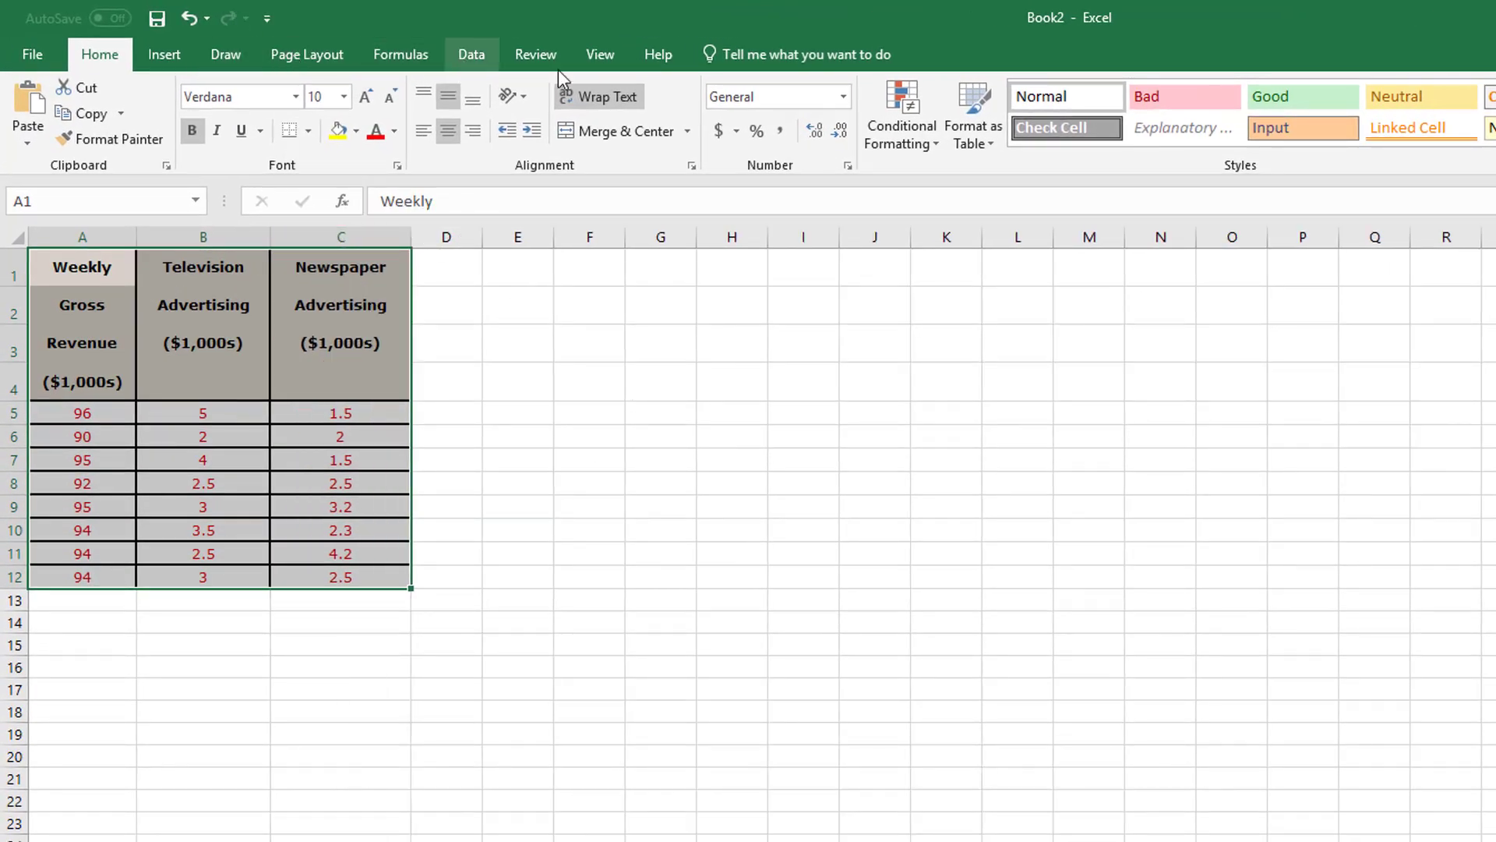
Step: Start a Data Analysis Regression with Y input range $A$1:$A$12
{"action": "left_click", "coordinate": [472, 53]}
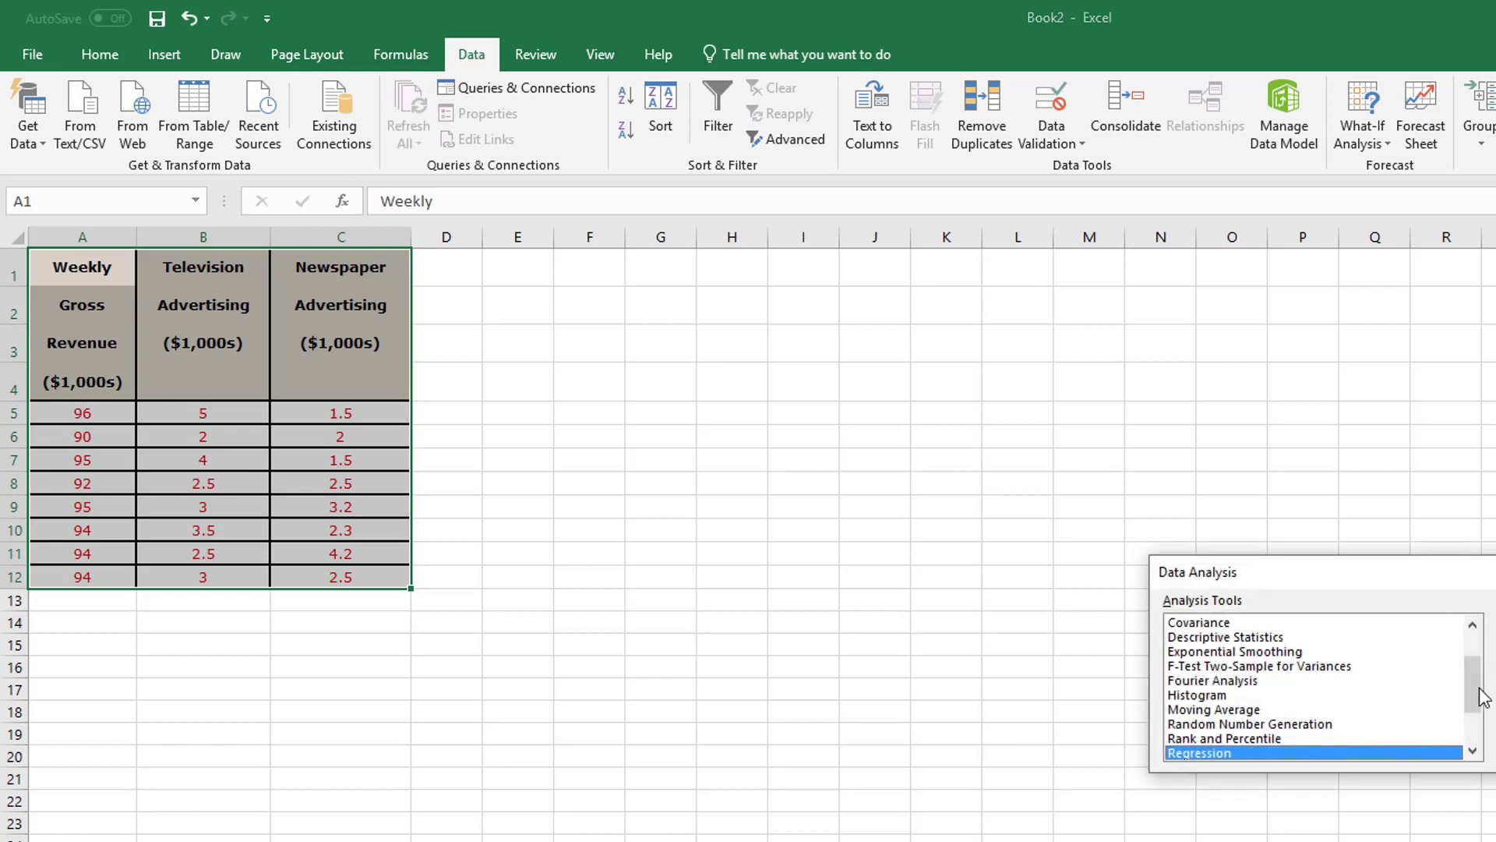
{"action": "key", "text": "Return"}
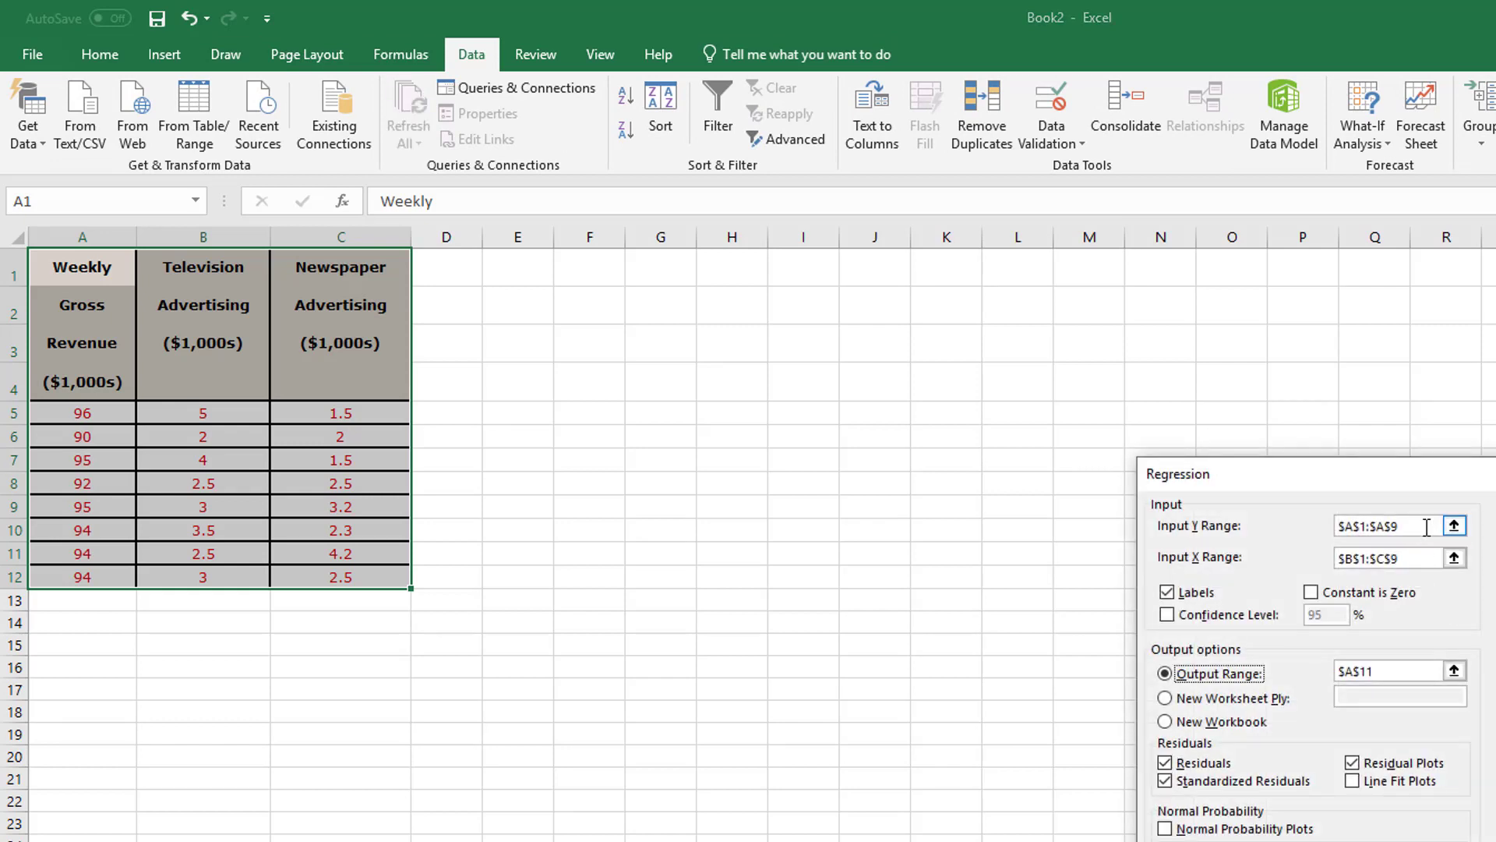
{"action": "left_click", "coordinate": [1454, 526]}
{"action": "left_click_drag", "start_coordinate": [100, 266], "coordinate": [82, 577]}
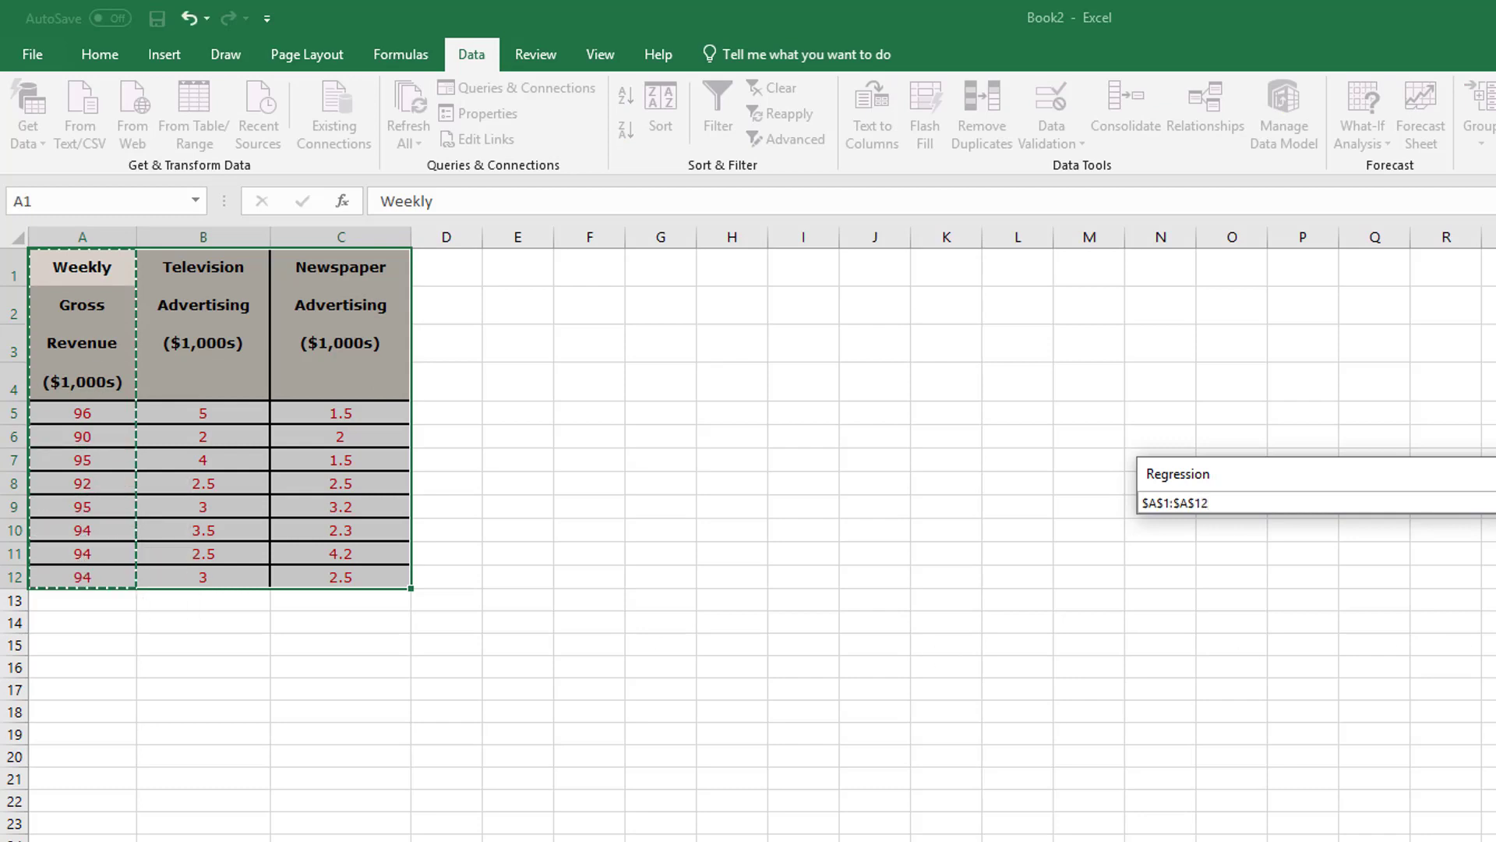
{"action": "key", "text": "Return"}
Step: Set the X range to $B$1:$C$12 and output to $A$16, then run the regression
{"action": "left_click", "coordinate": [1458, 558]}
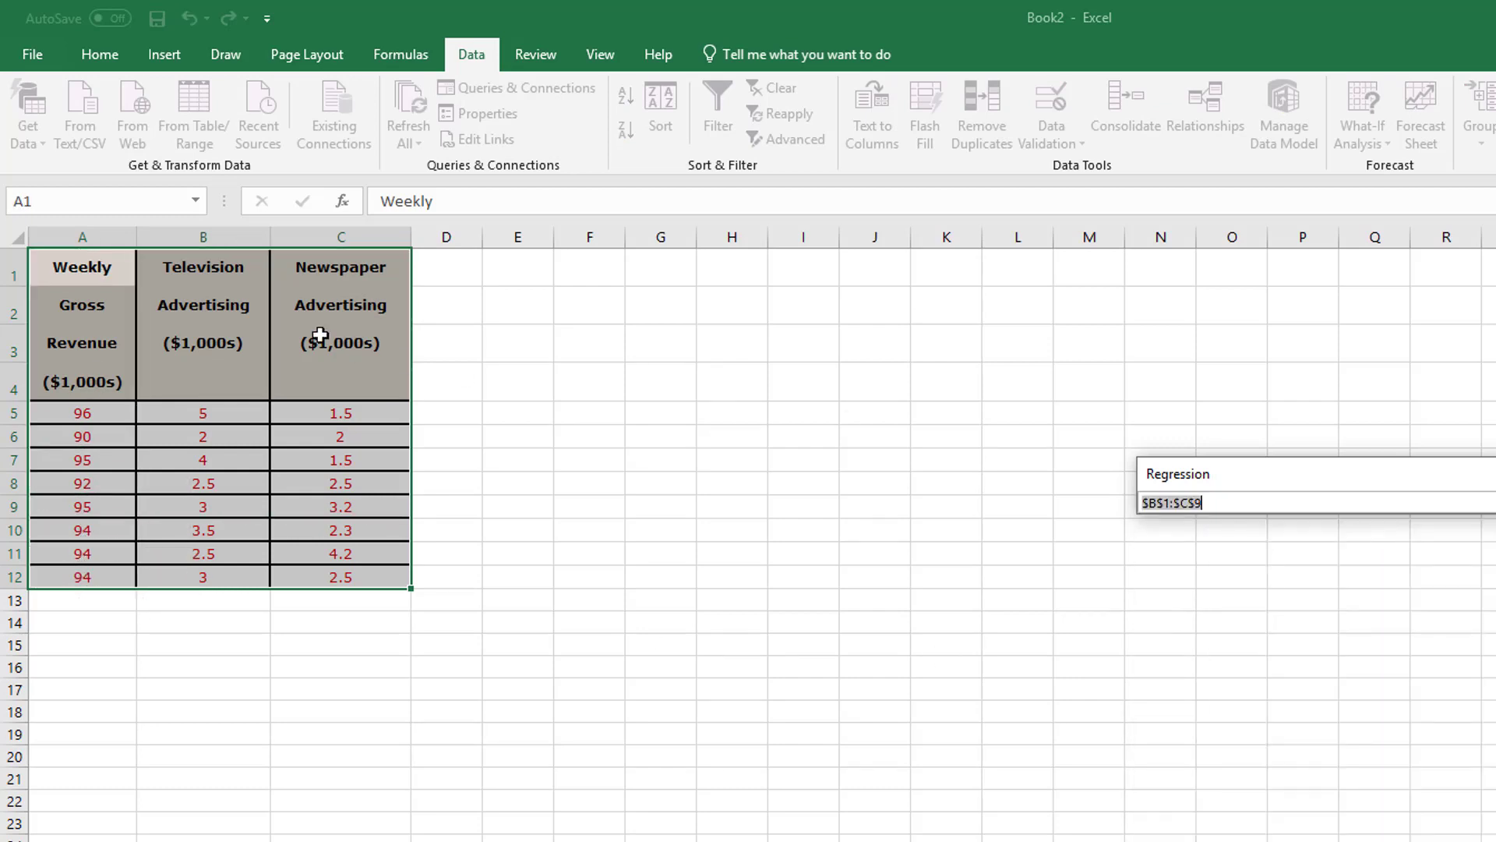
{"action": "left_click_drag", "start_coordinate": [200, 259], "coordinate": [352, 581]}
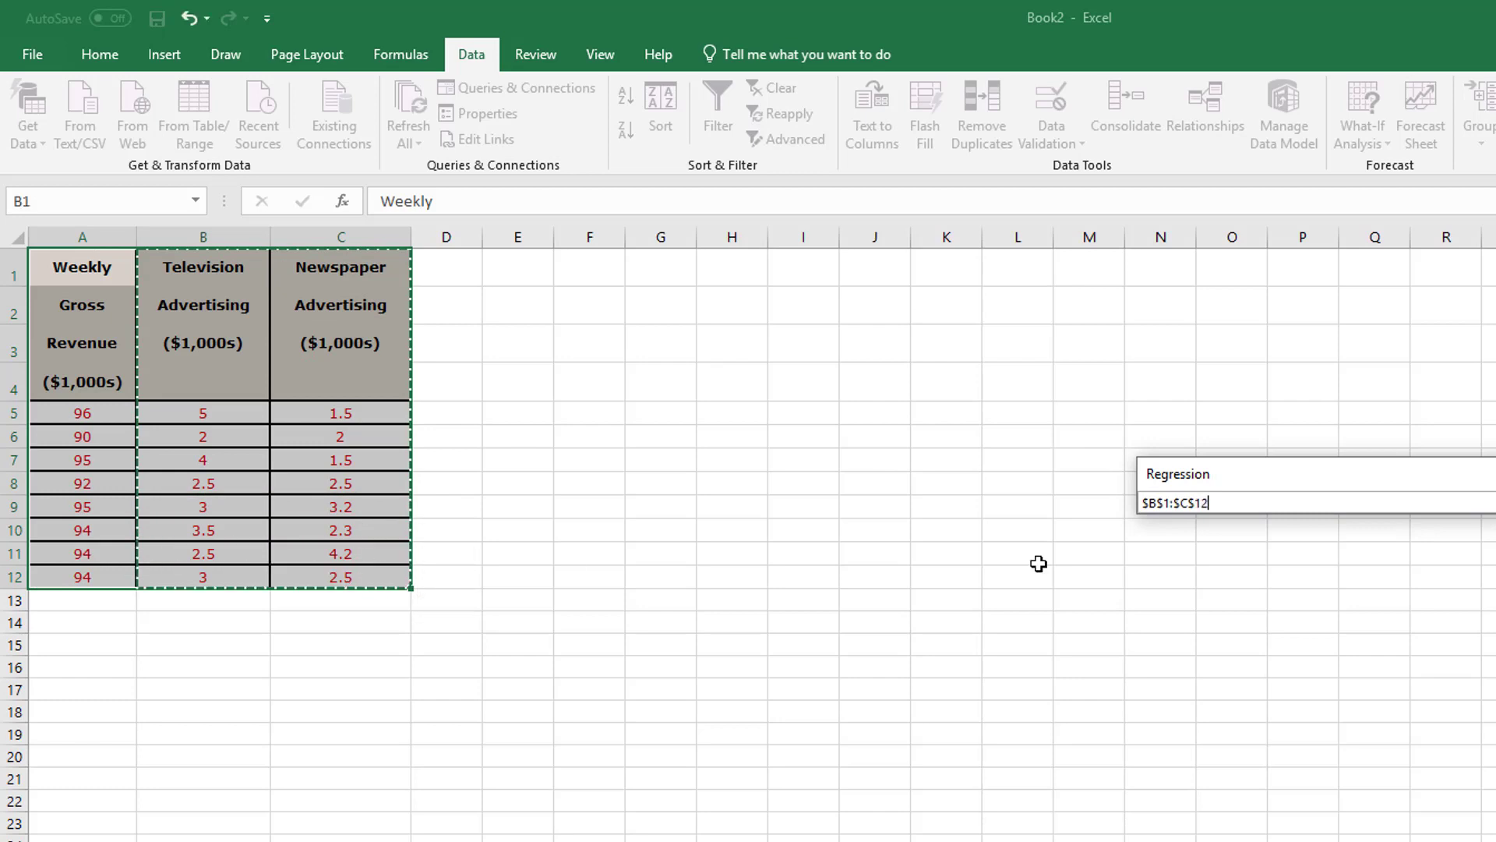
{"action": "key", "text": "Return"}
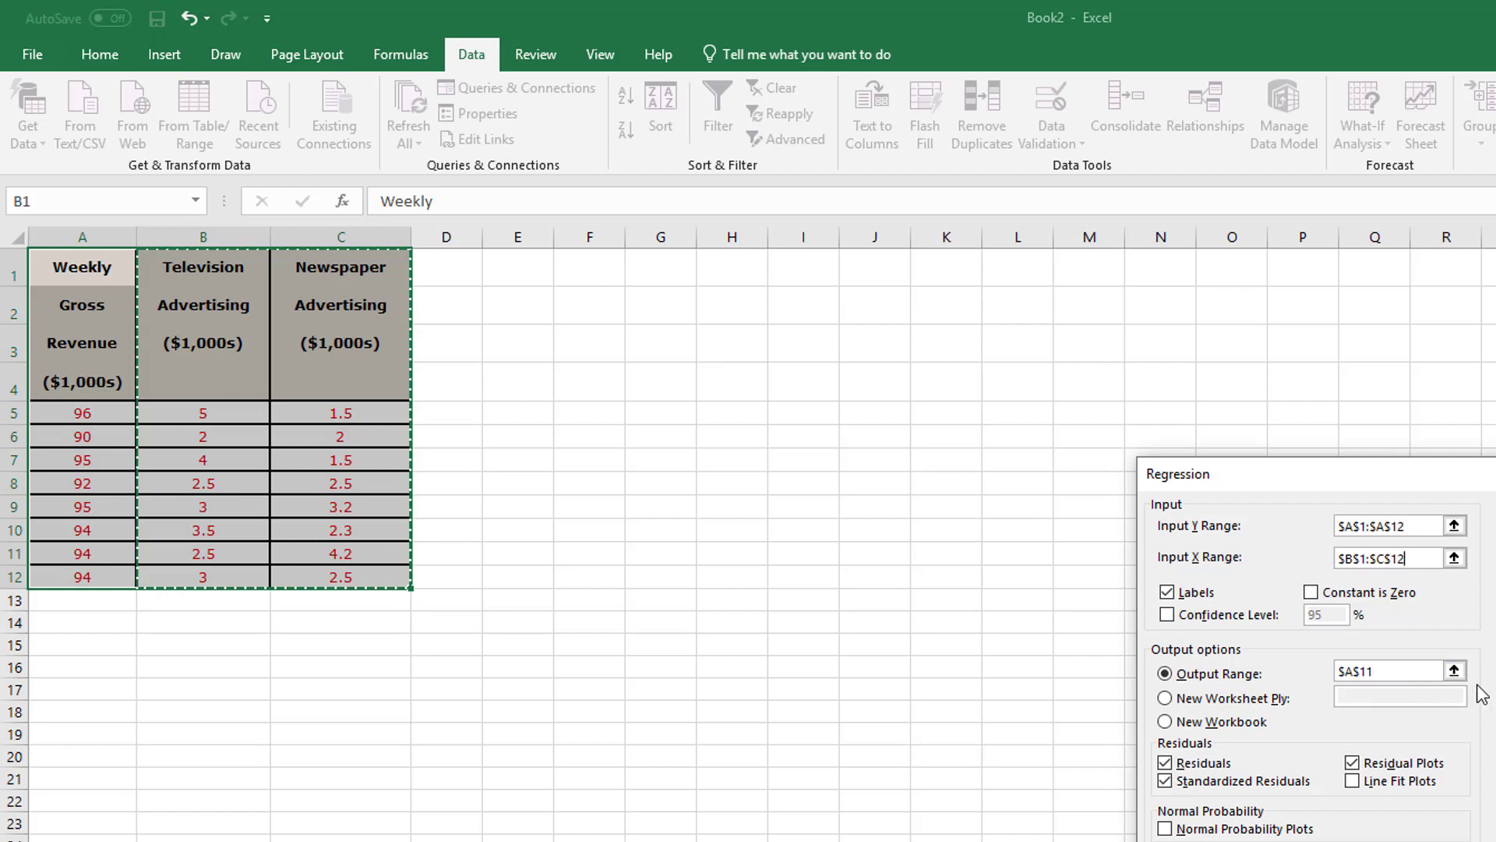
{"action": "left_click", "coordinate": [1453, 670]}
{"action": "left_click", "coordinate": [60, 670]}
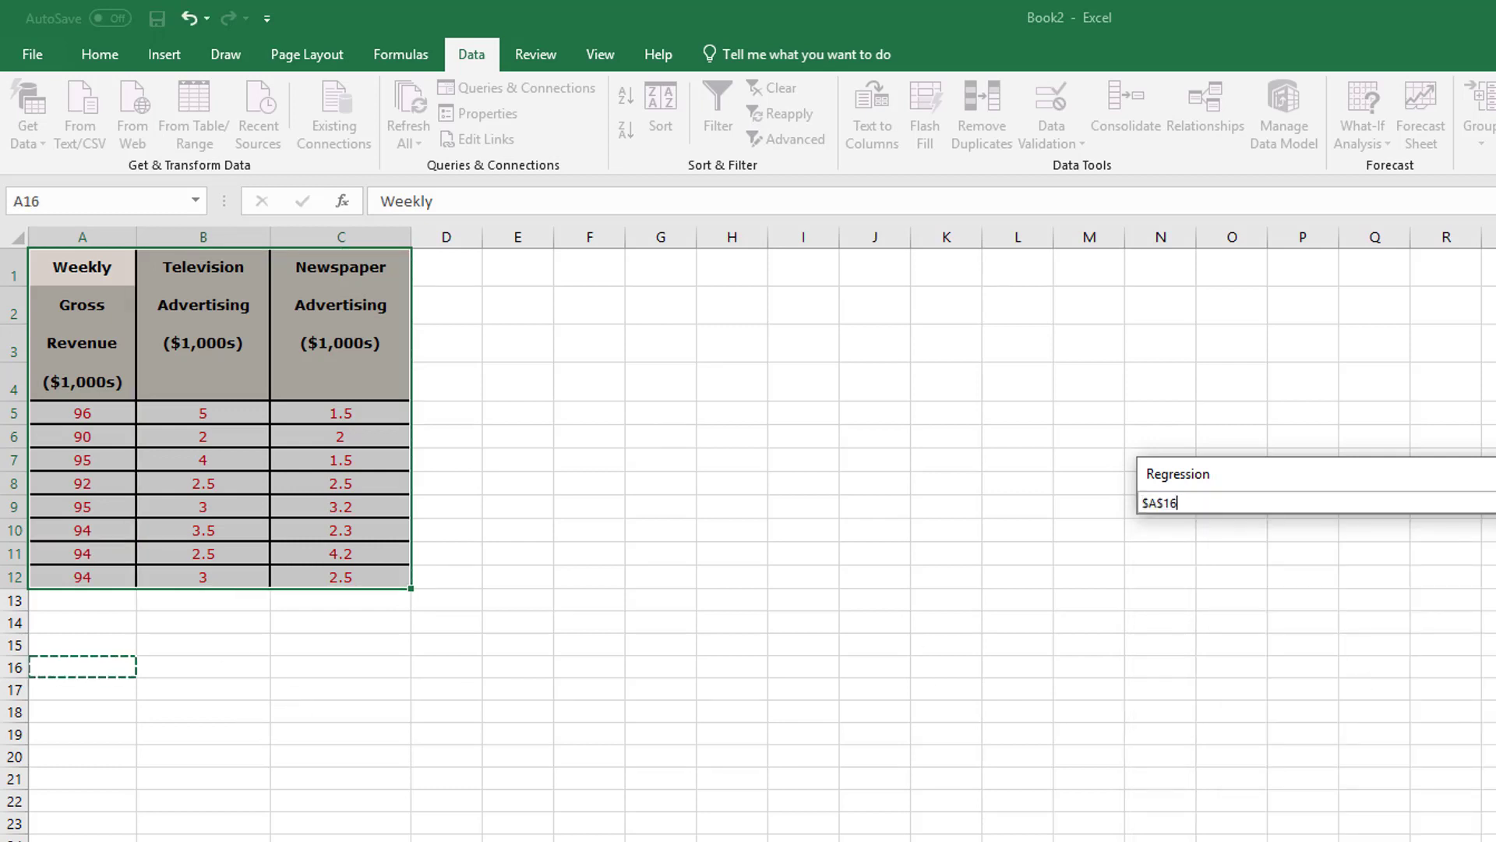
{"action": "key", "text": "Return"}
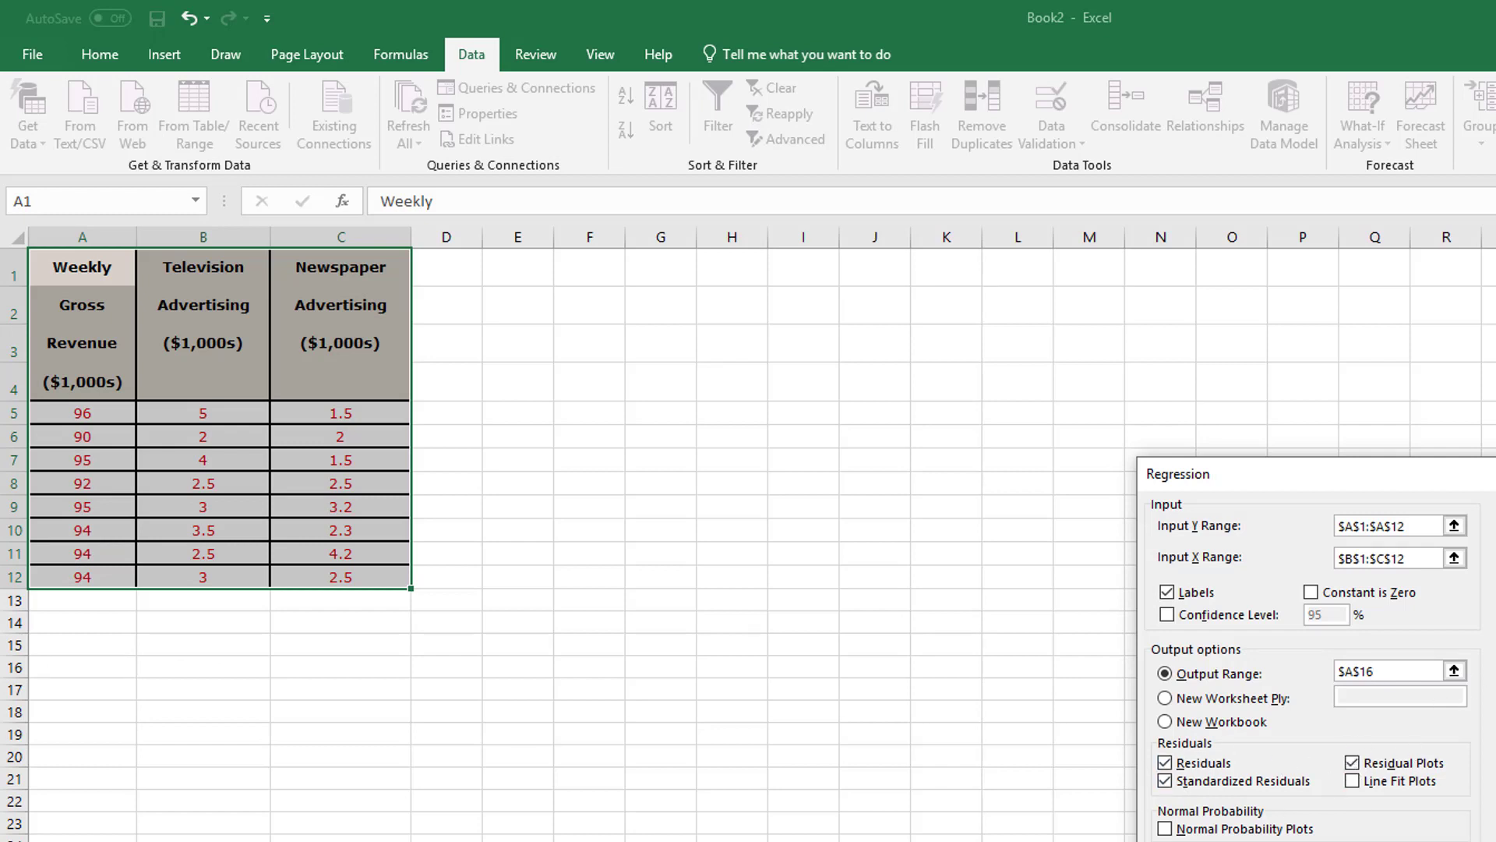
{"action": "key", "text": "Return"}
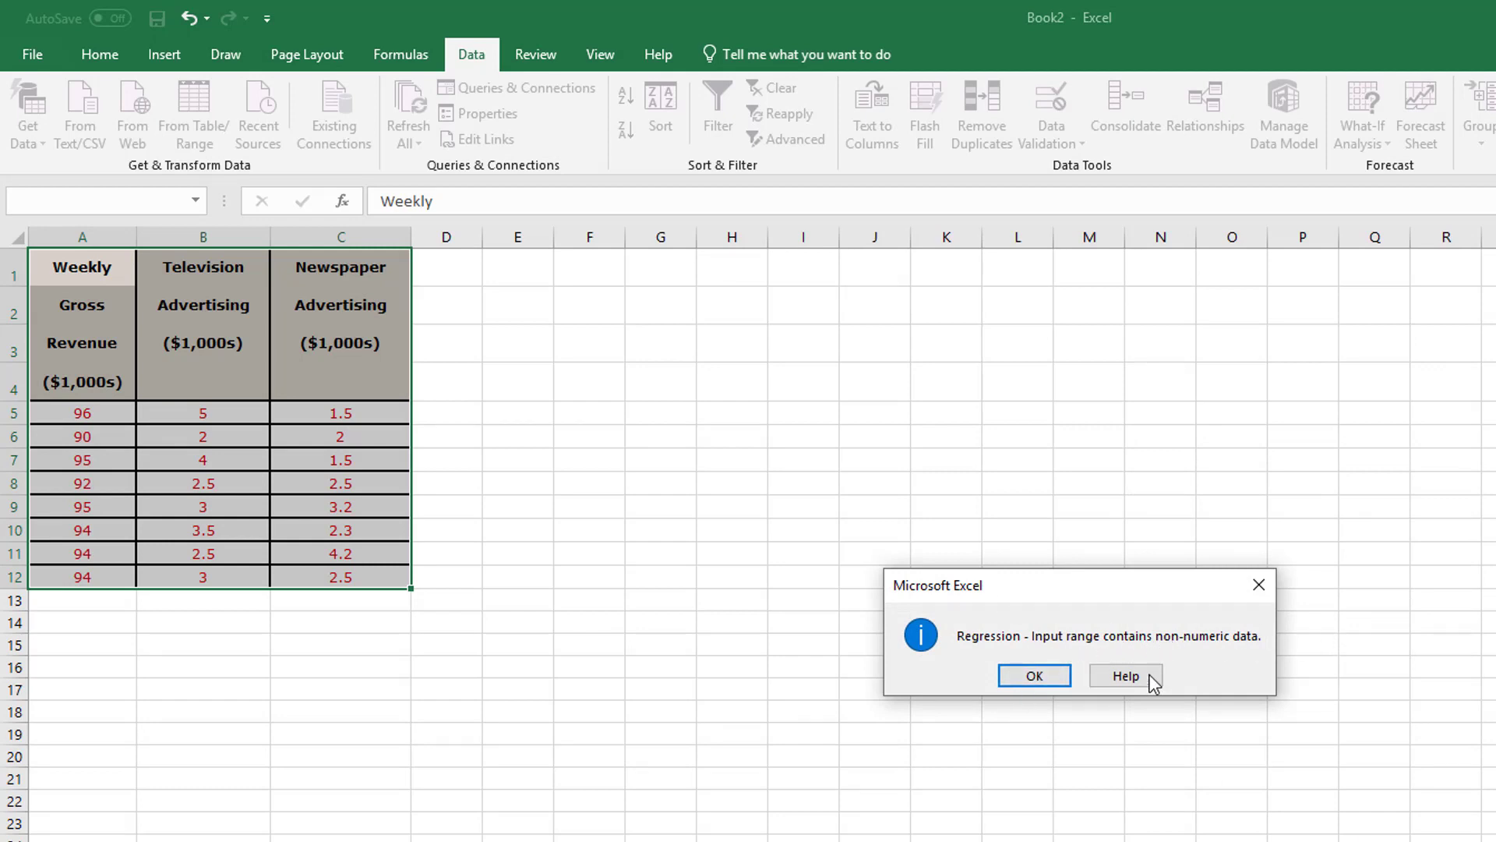
Step: Dismiss the non-numeric data error and cancel the Regression and Data Analysis dialogs
{"action": "left_click", "coordinate": [1052, 679]}
{"action": "key", "text": "Escape"}
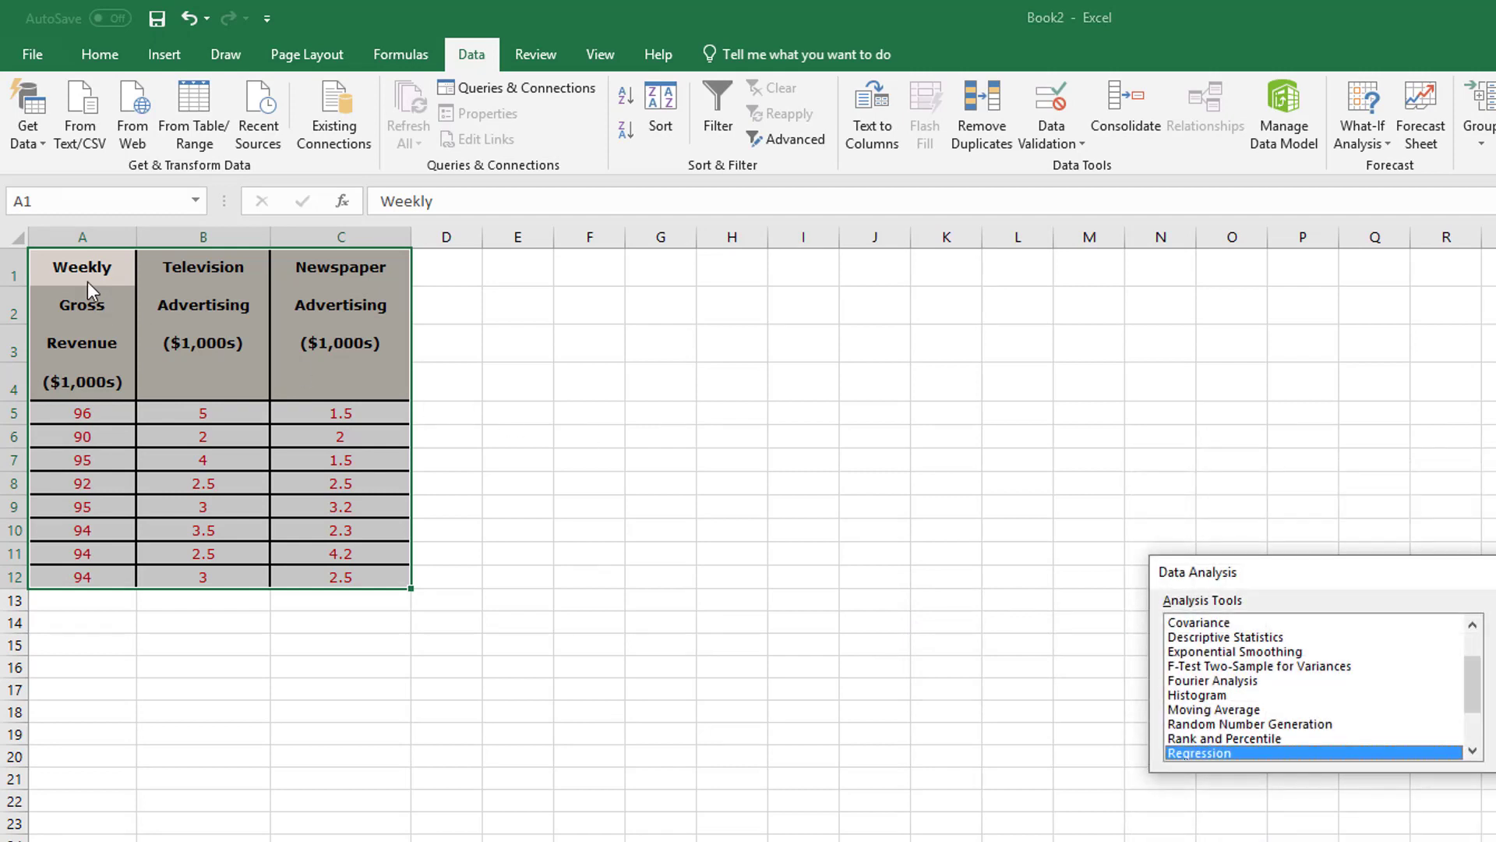
{"action": "key", "text": "Escape"}
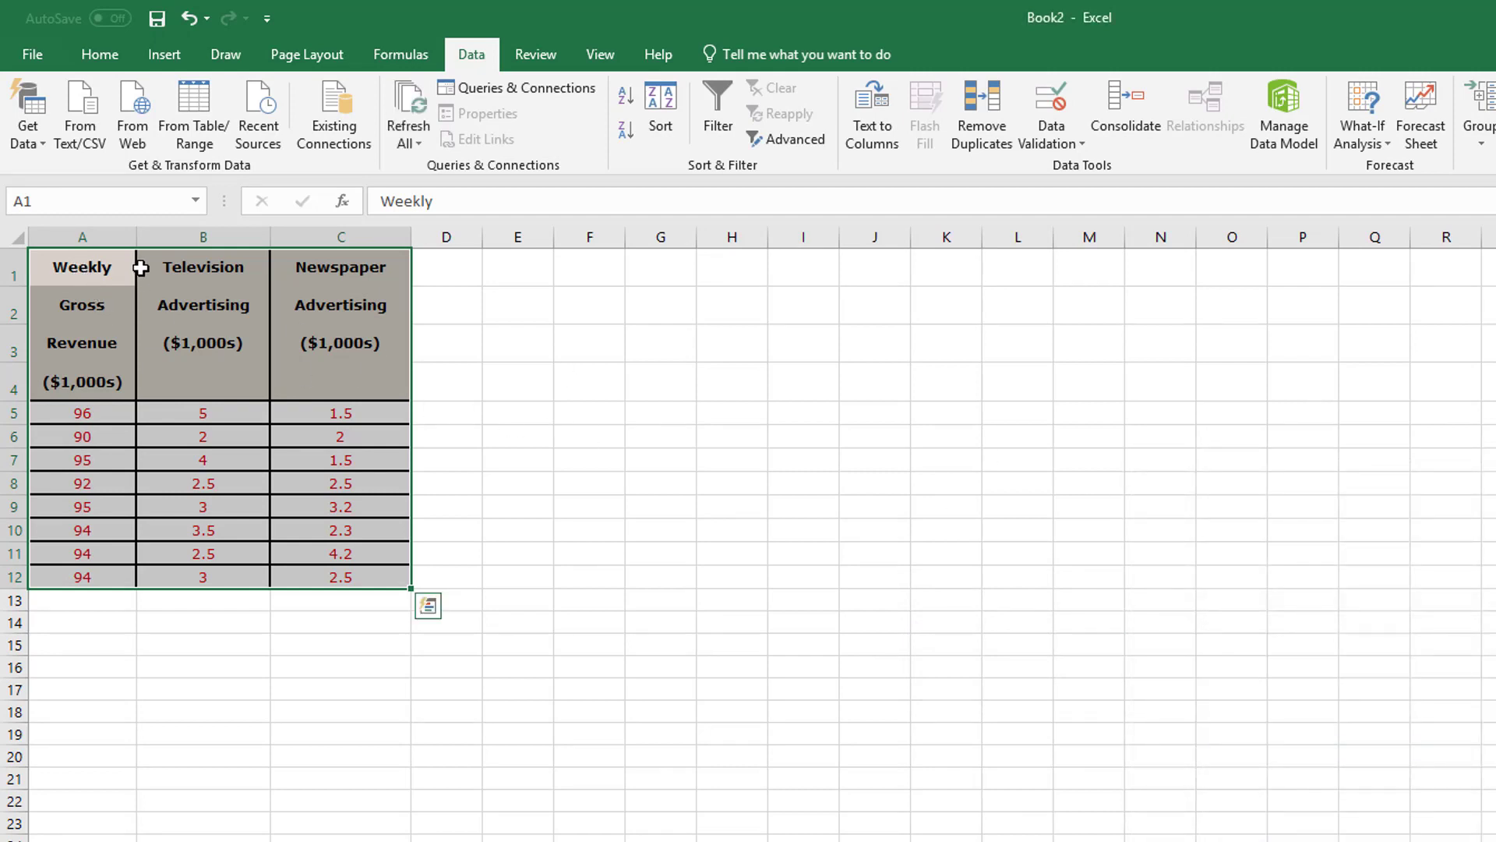
Step: Rename the A1 header to Revenue
{"action": "left_click", "coordinate": [135, 298]}
{"action": "key", "text": "Down"}
{"action": "key", "text": "Down"}
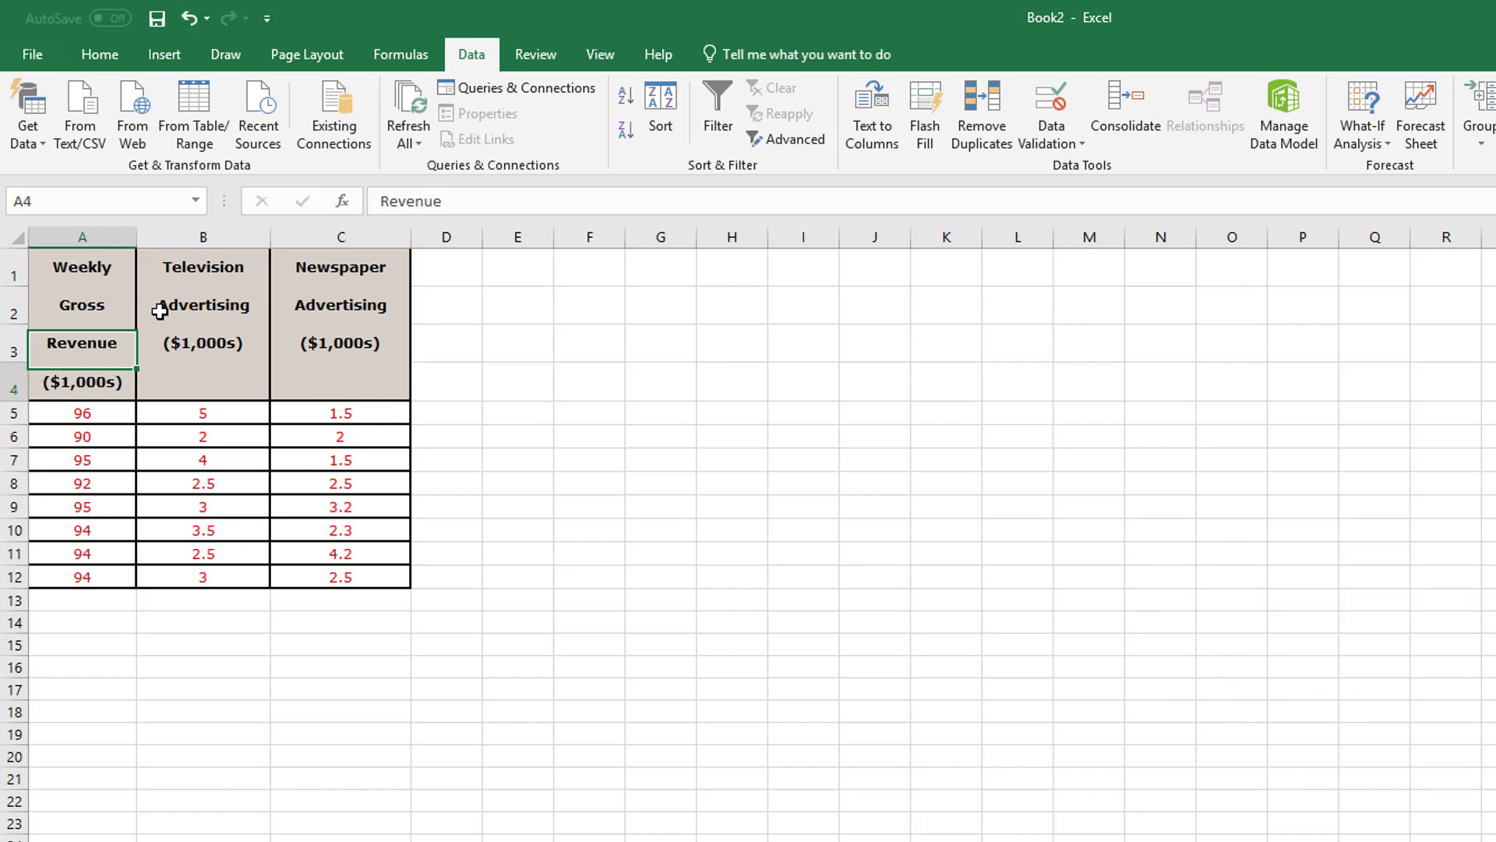
{"action": "key", "text": "Down"}
{"action": "left_click", "coordinate": [84, 268]}
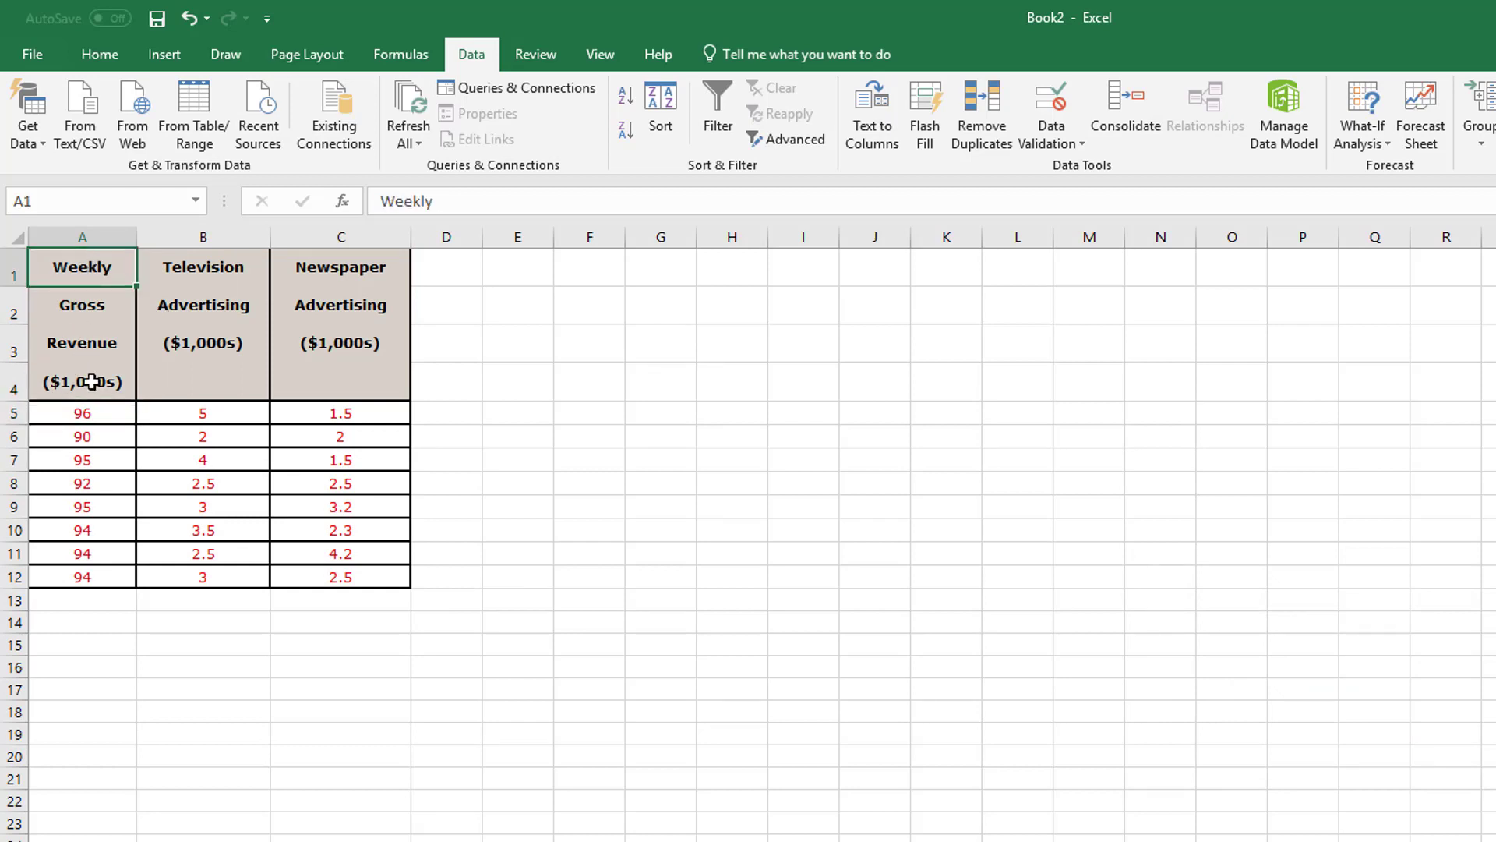
{"action": "left_click", "coordinate": [9, 308]}
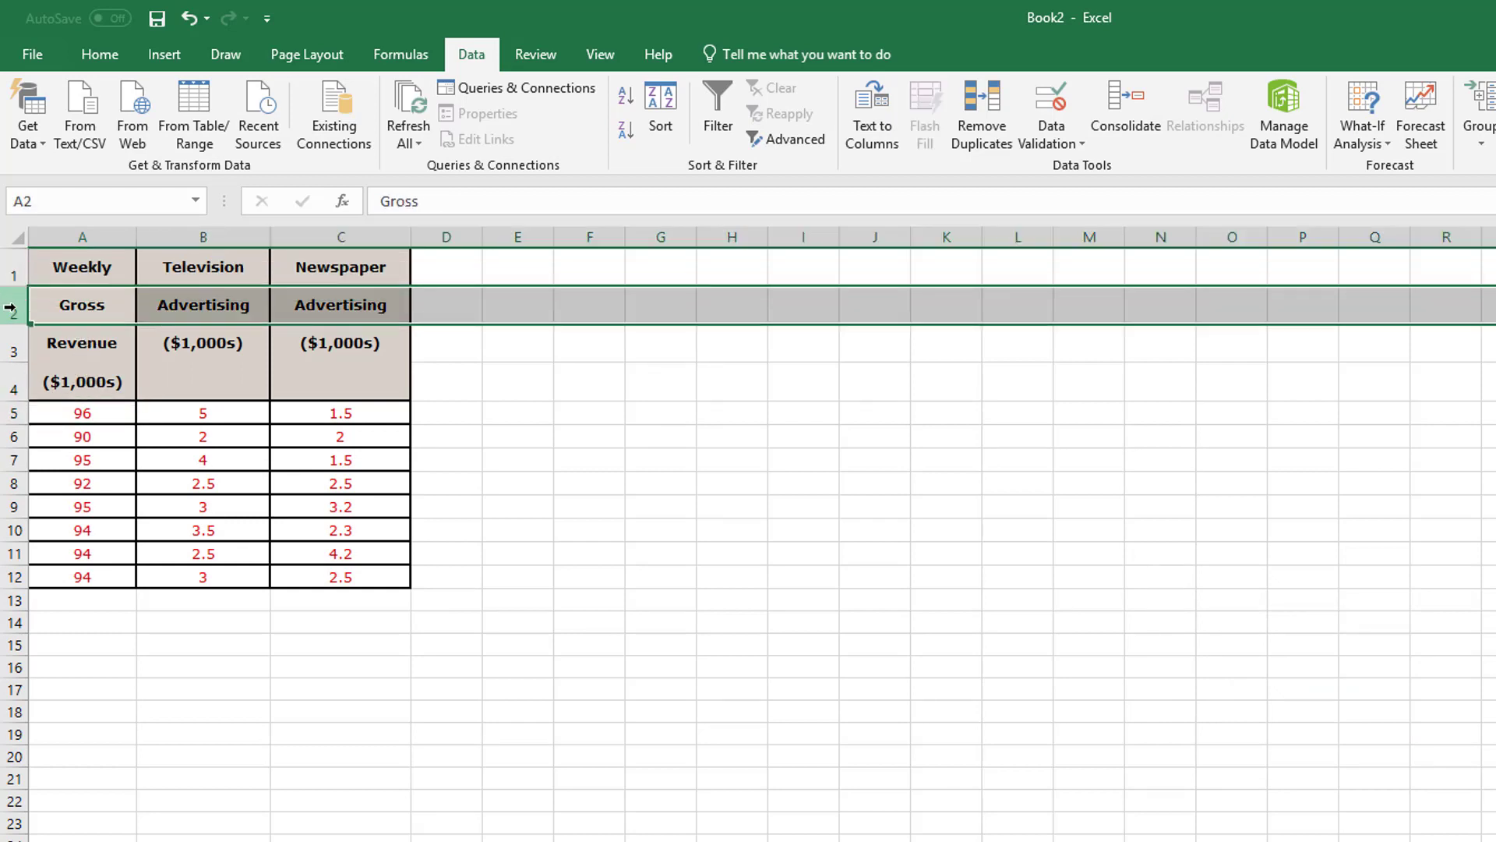
{"action": "left_click", "coordinate": [67, 254]}
{"action": "type", "text": "Ren"}
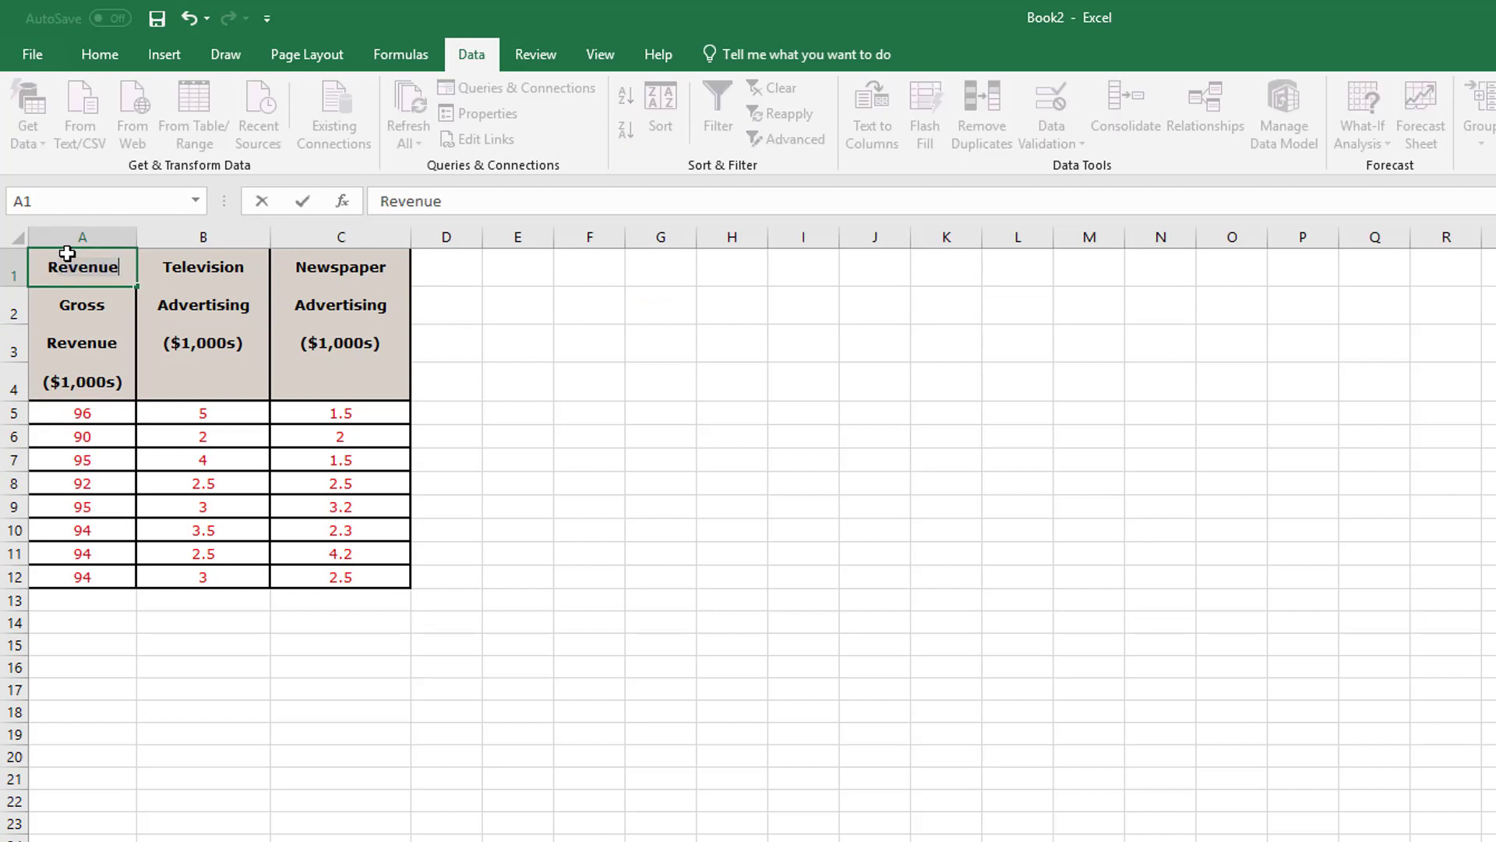
{"action": "key", "text": "BackSpace"}
{"action": "type", "text": "venue"}
{"action": "key", "text": "Return"}
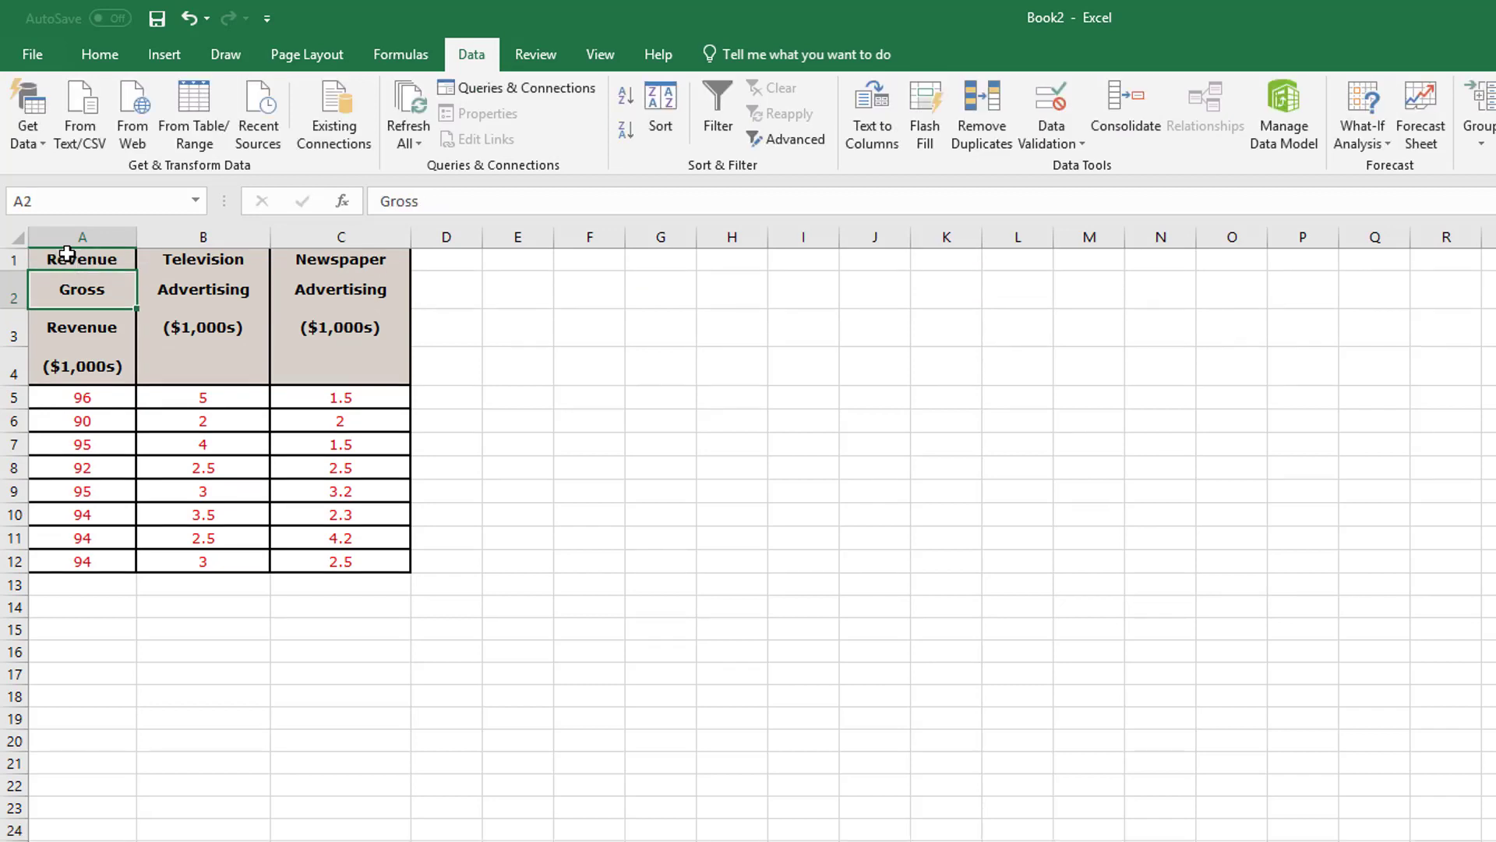
Step: Delete the extra header rows 2 to 4 so data sits in rows 2–9
{"action": "left_click_drag", "start_coordinate": [17, 299], "coordinate": [16, 371]}
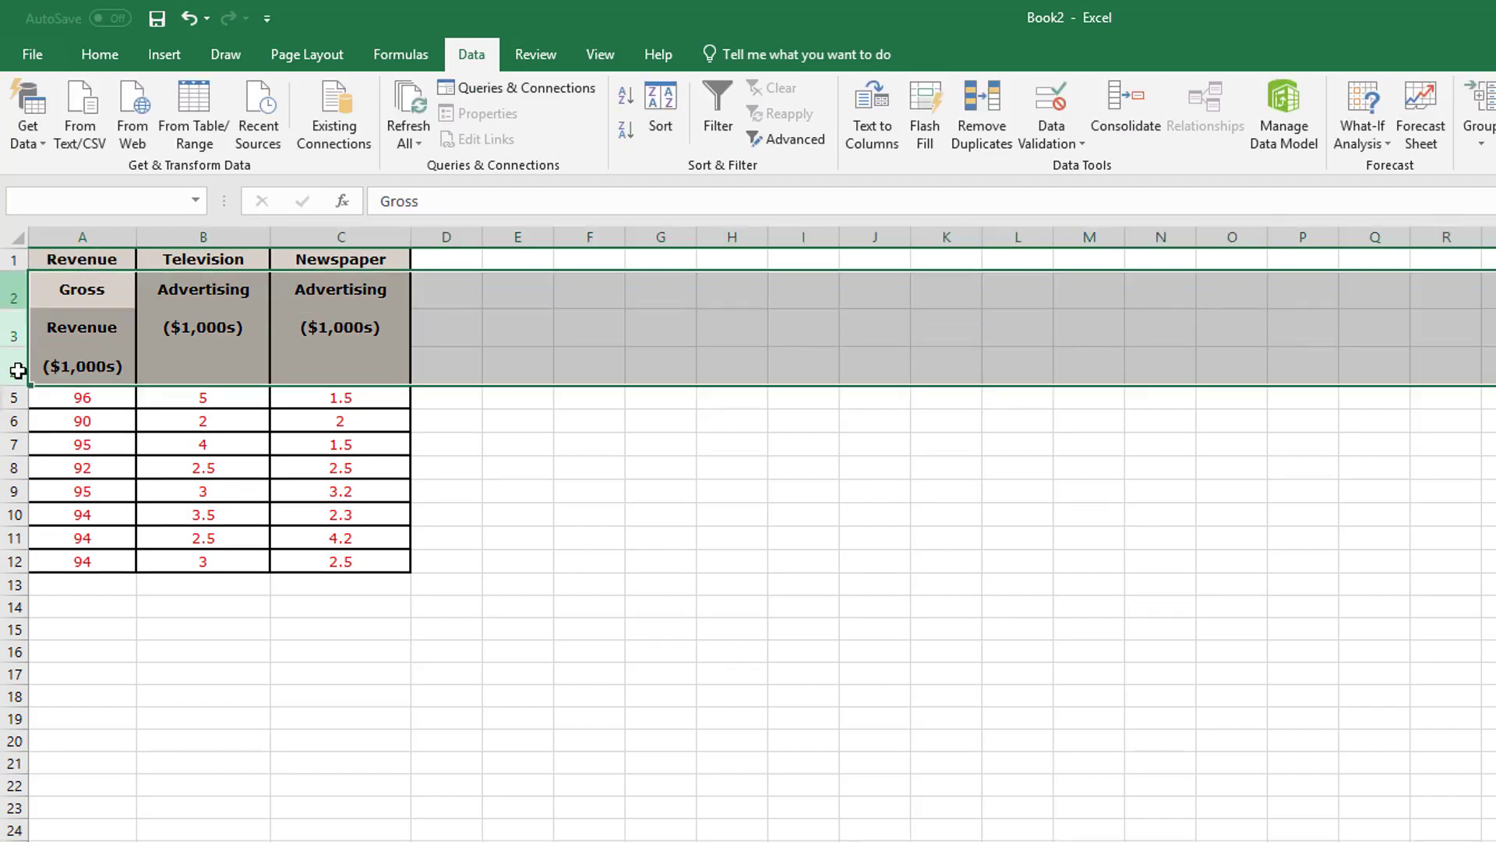
{"action": "right_click", "coordinate": [16, 371]}
{"action": "left_click", "coordinate": [92, 555]}
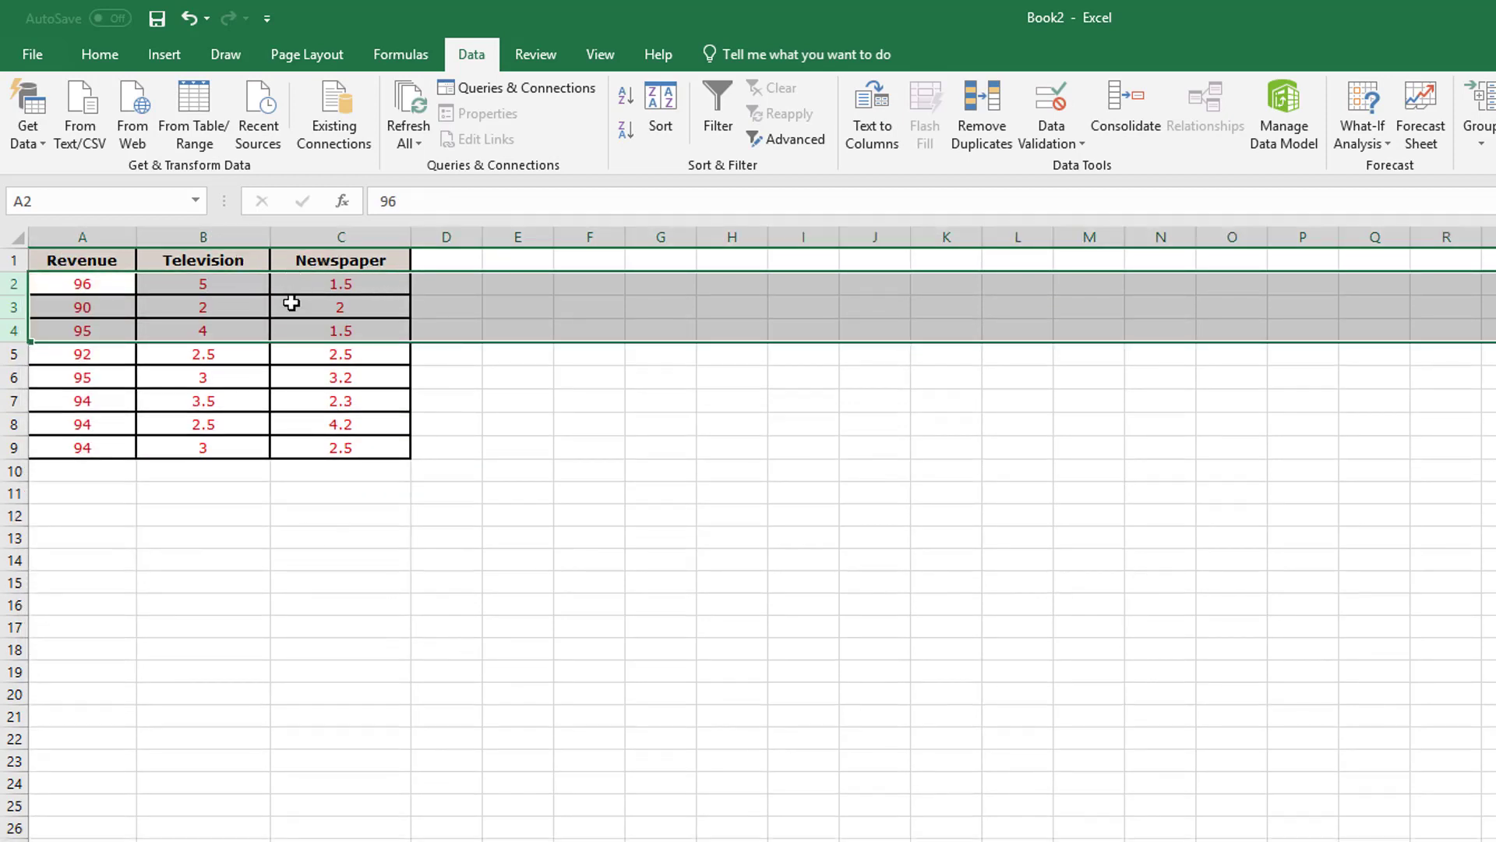
{"action": "left_click", "coordinate": [224, 309]}
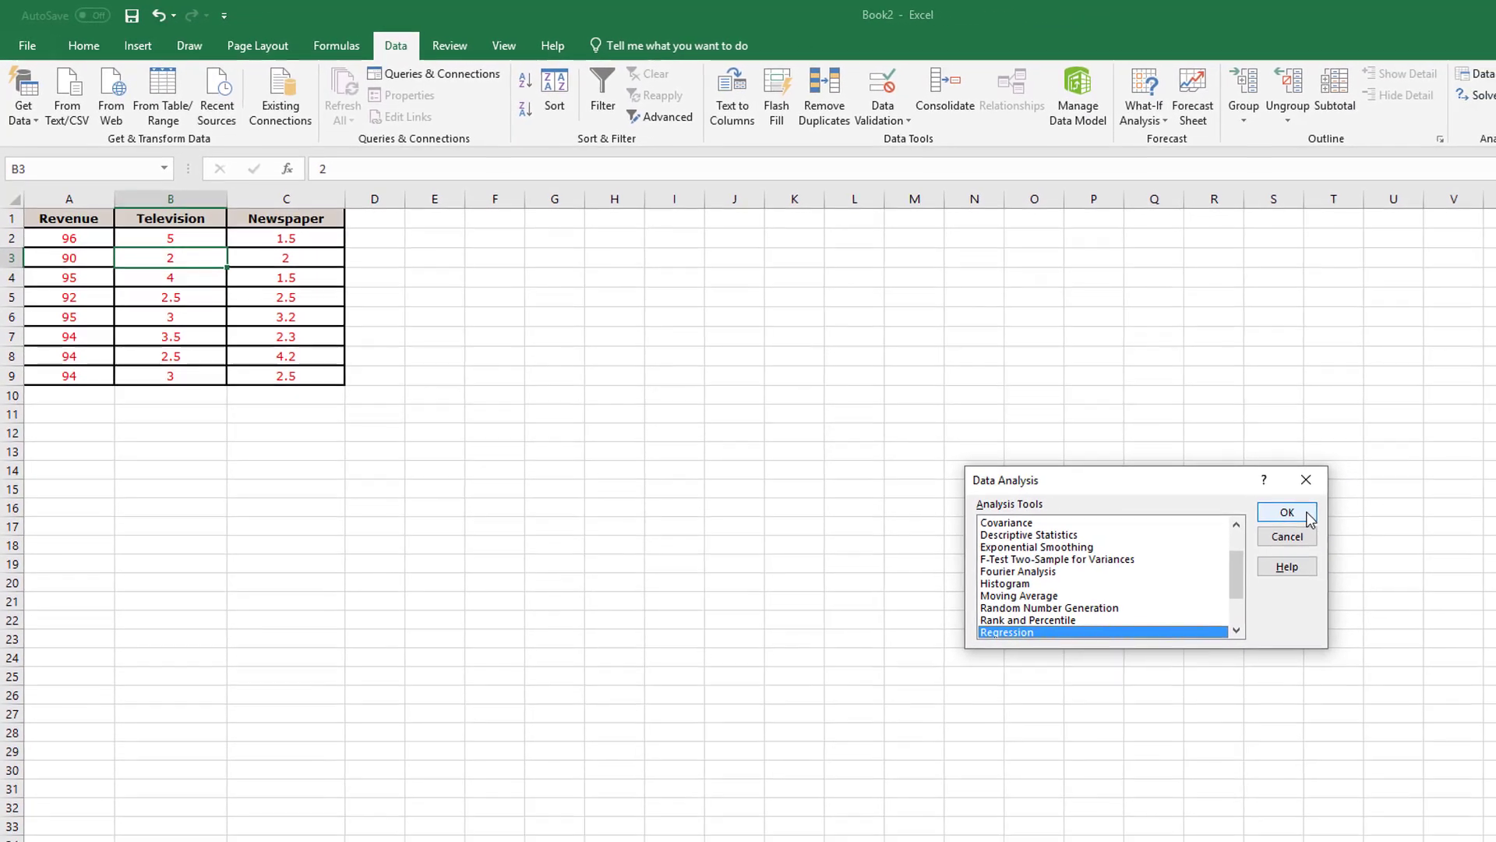
Step: In the Regression dialog, set Y range to A1:A9 and X range to B1:C9
{"action": "left_click", "coordinate": [1492, 611]}
{"action": "left_click", "coordinate": [1219, 442]}
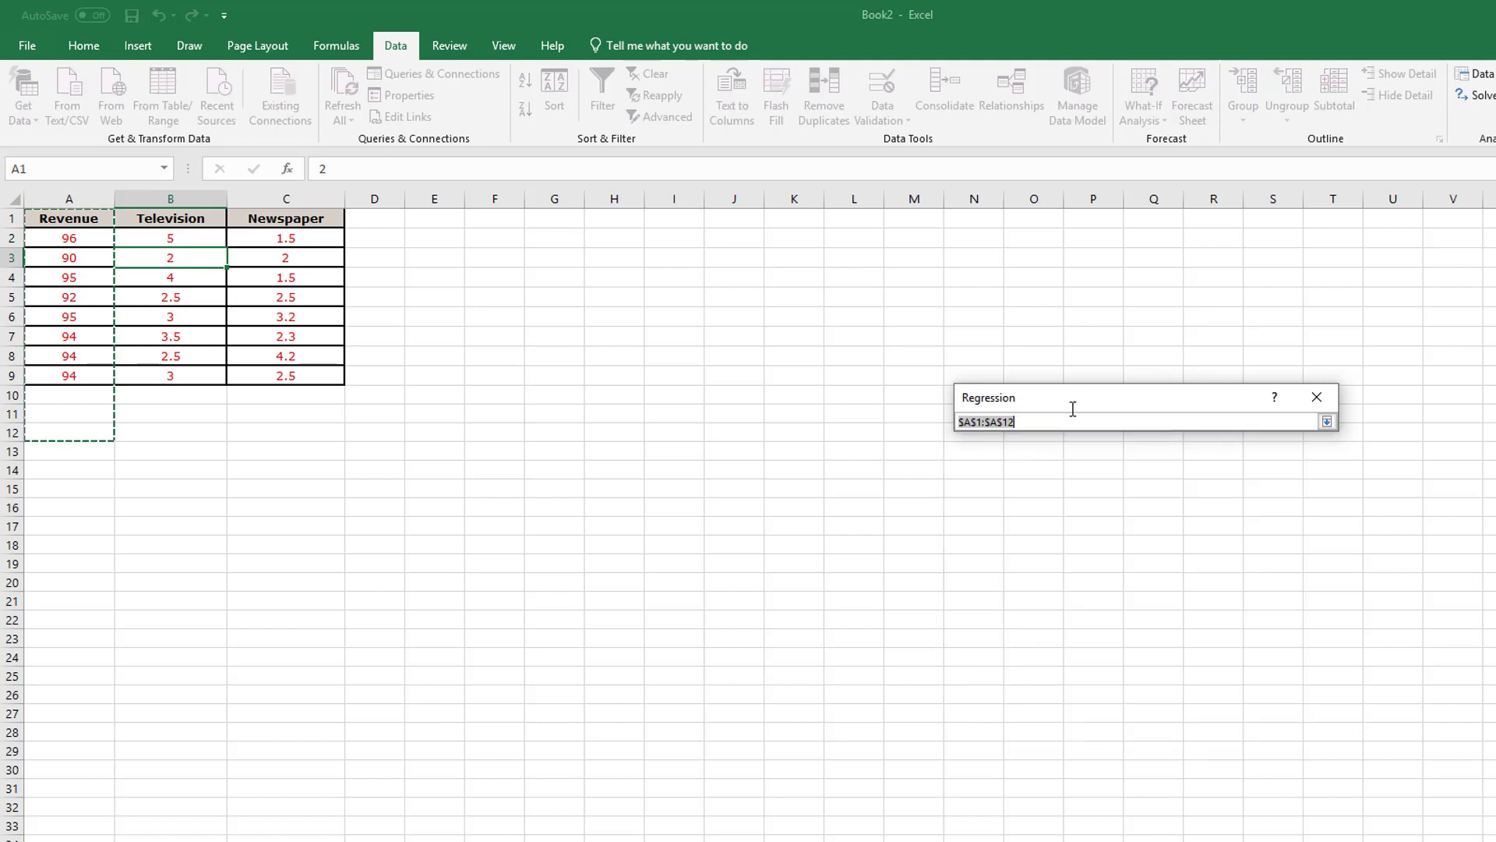
{"action": "left_click", "coordinate": [71, 222]}
{"action": "left_click_drag", "start_coordinate": [71, 221], "coordinate": [72, 377]}
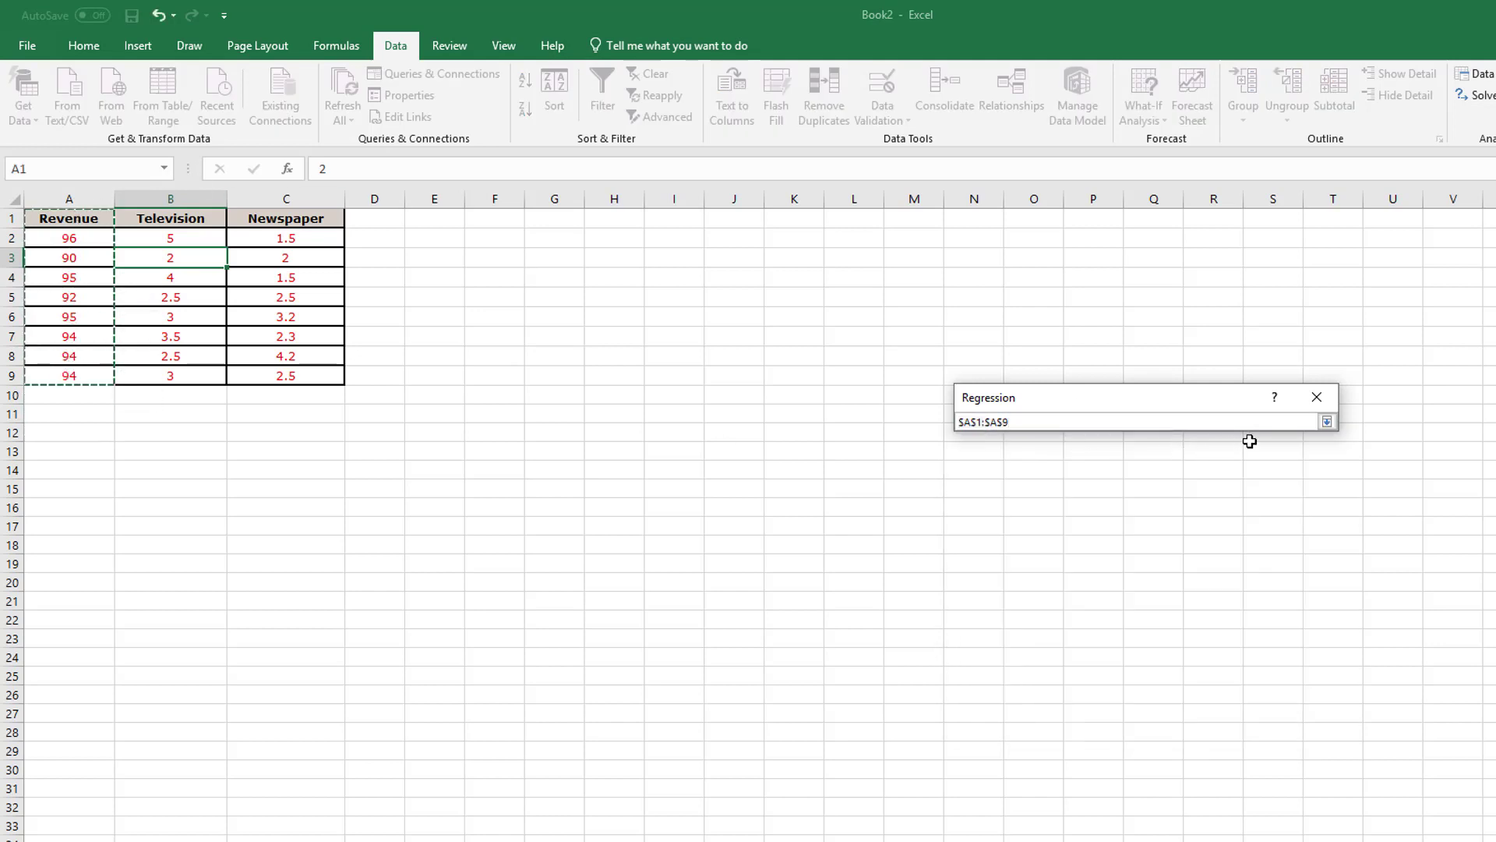
{"action": "left_click", "coordinate": [1326, 422]}
{"action": "left_click", "coordinate": [1220, 470]}
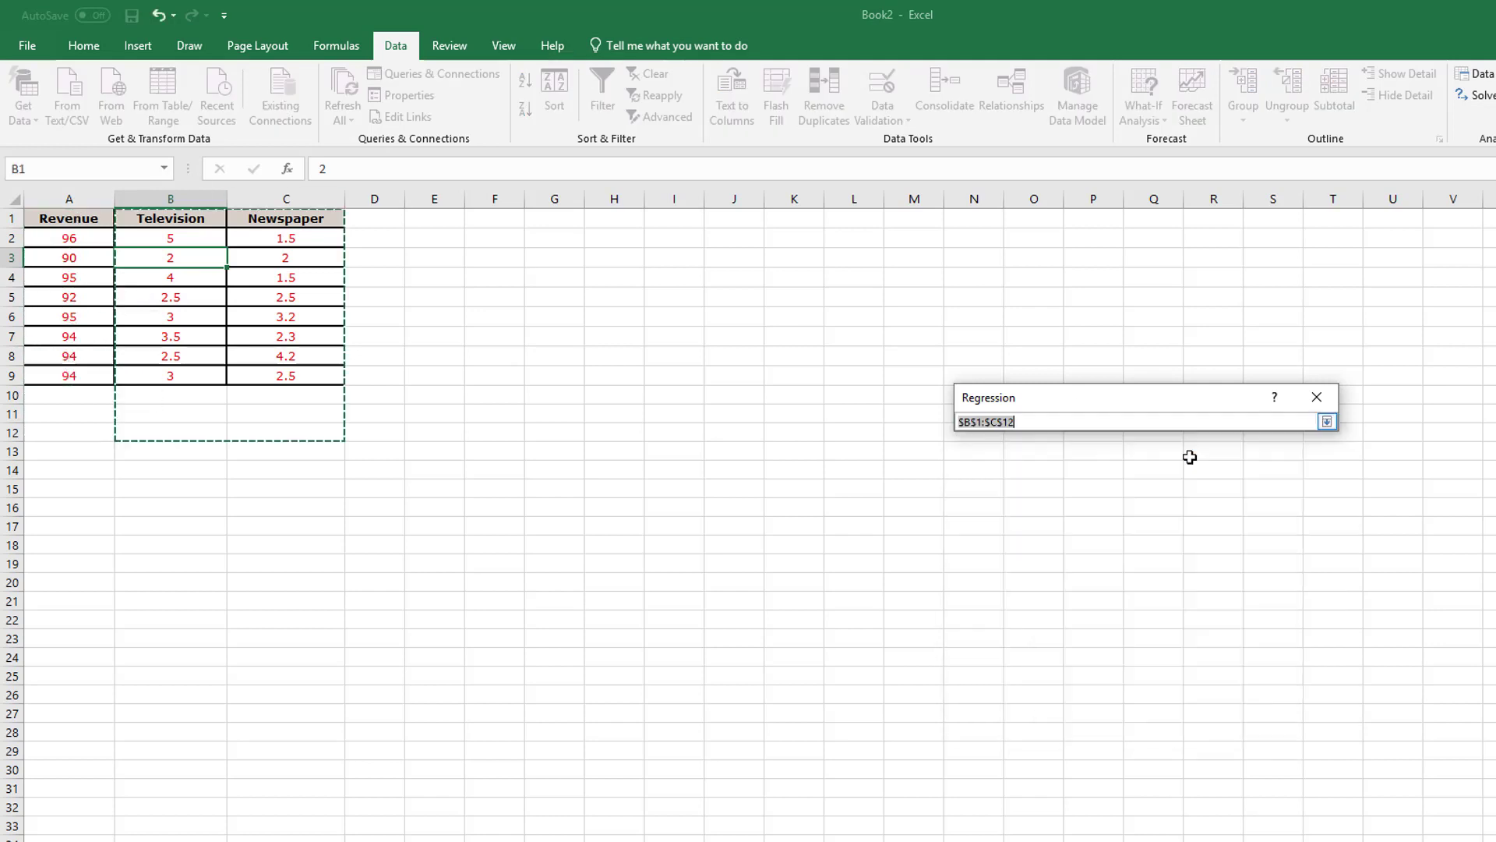
{"action": "left_click_drag", "start_coordinate": [168, 219], "coordinate": [312, 377]}
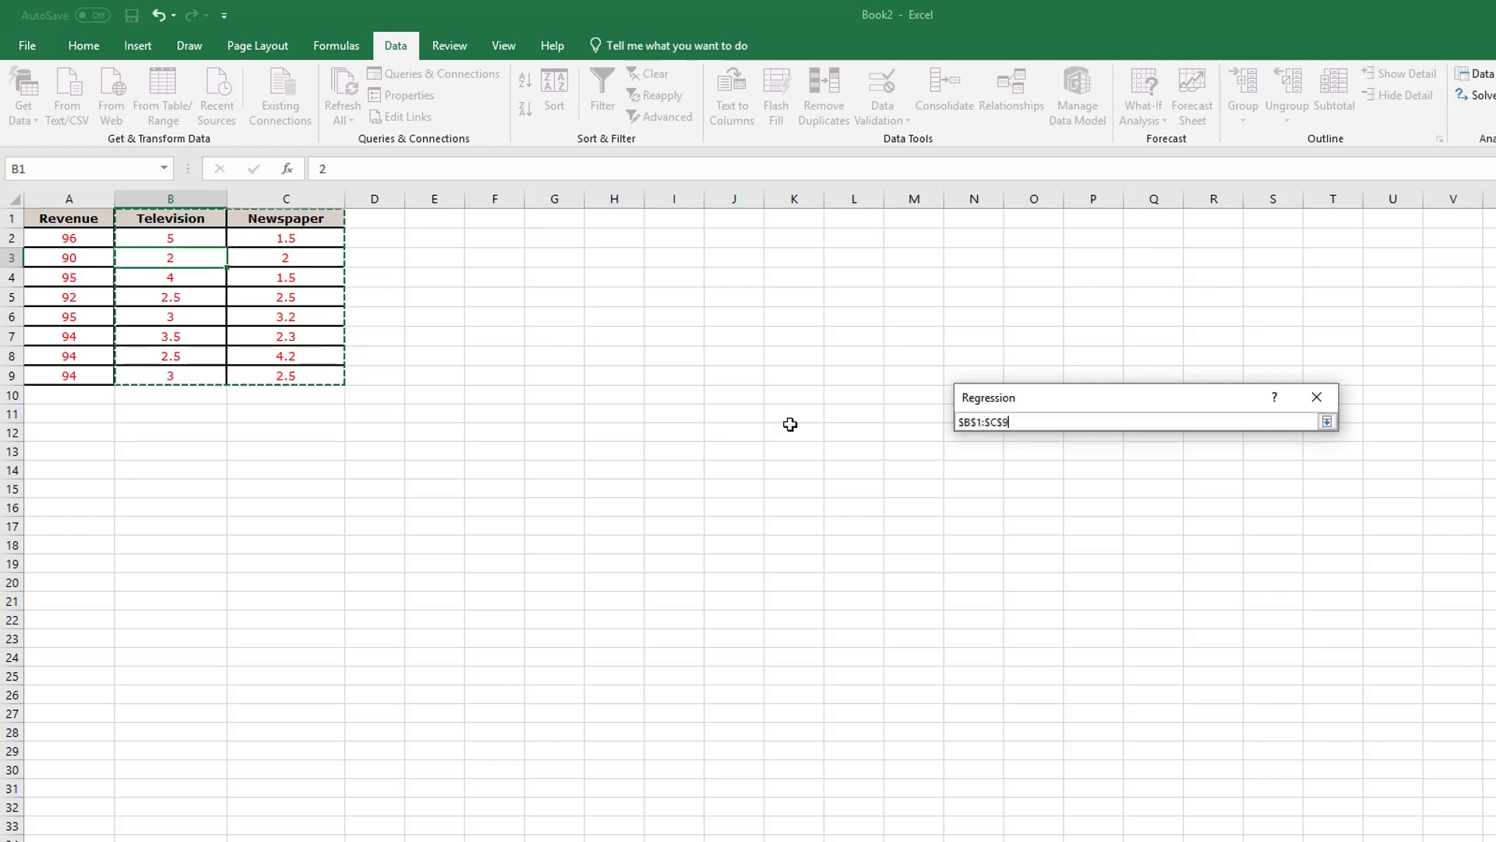
{"action": "left_click", "coordinate": [1327, 422]}
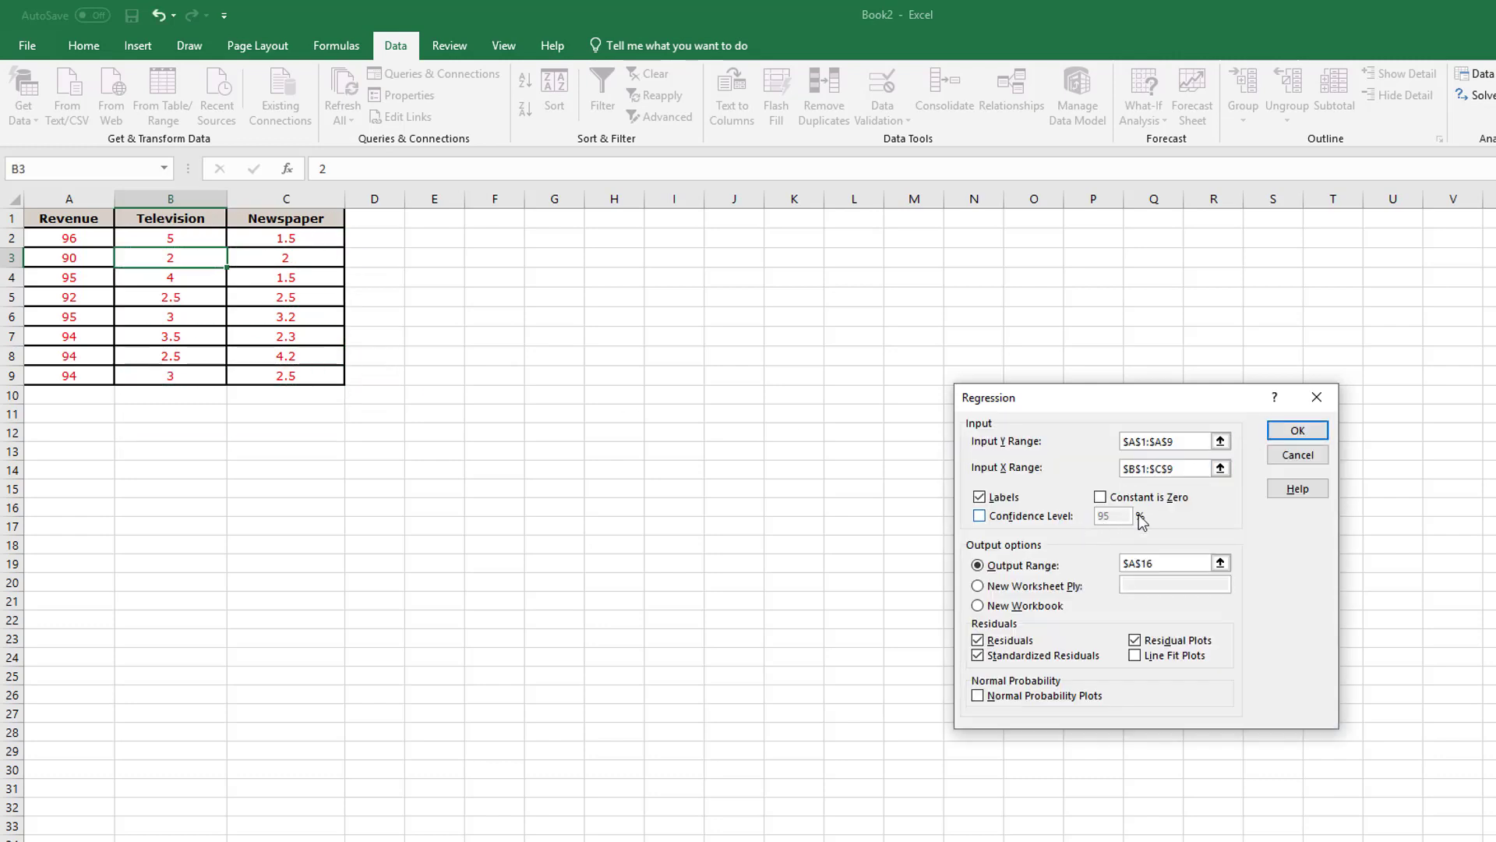
Step: Set the output range to A12 and run the regression
{"action": "left_click", "coordinate": [1221, 563]}
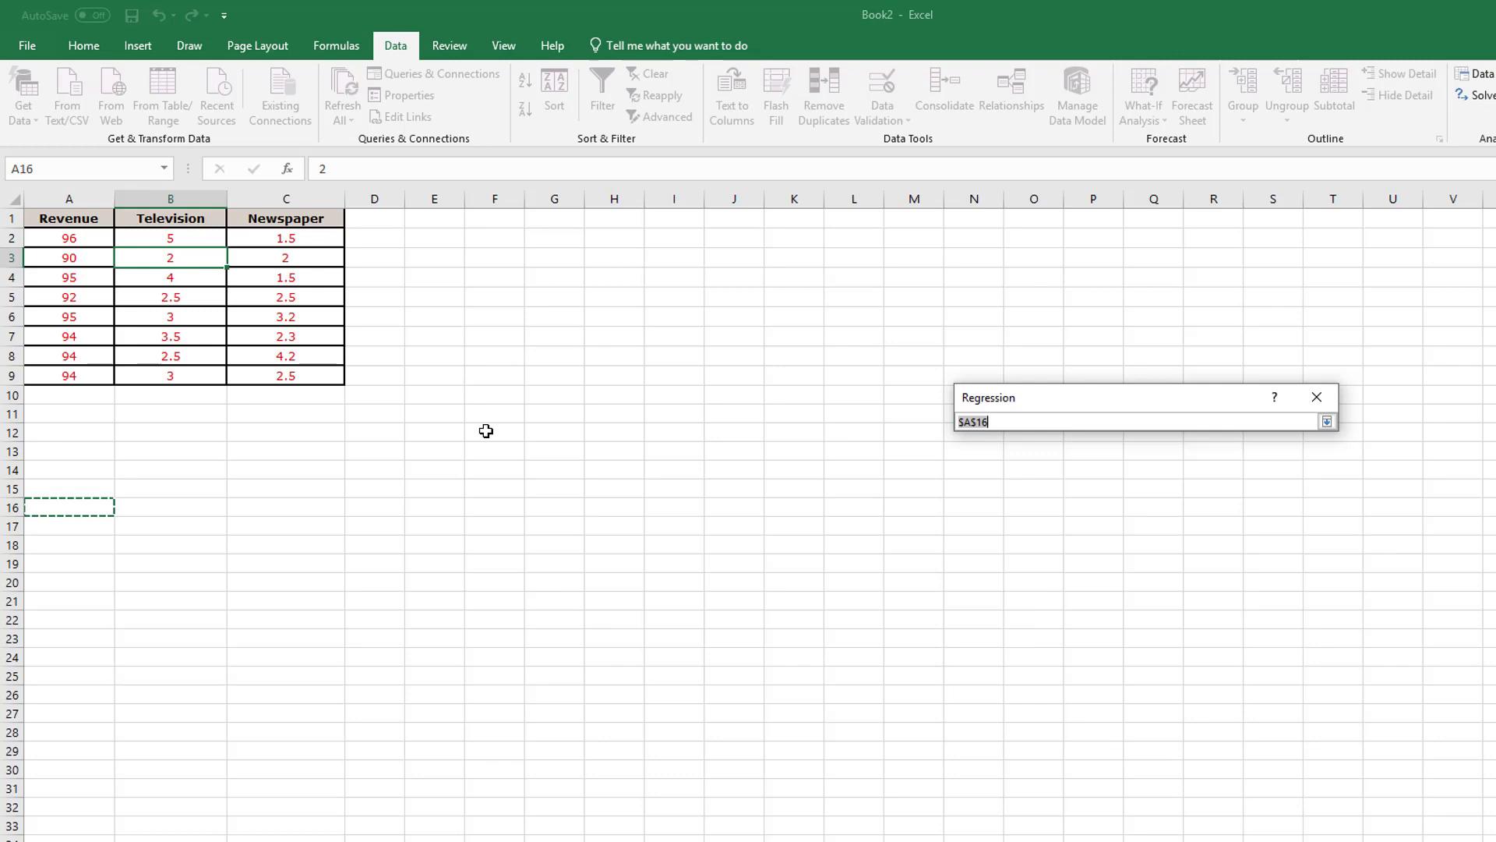
{"action": "left_click", "coordinate": [48, 425]}
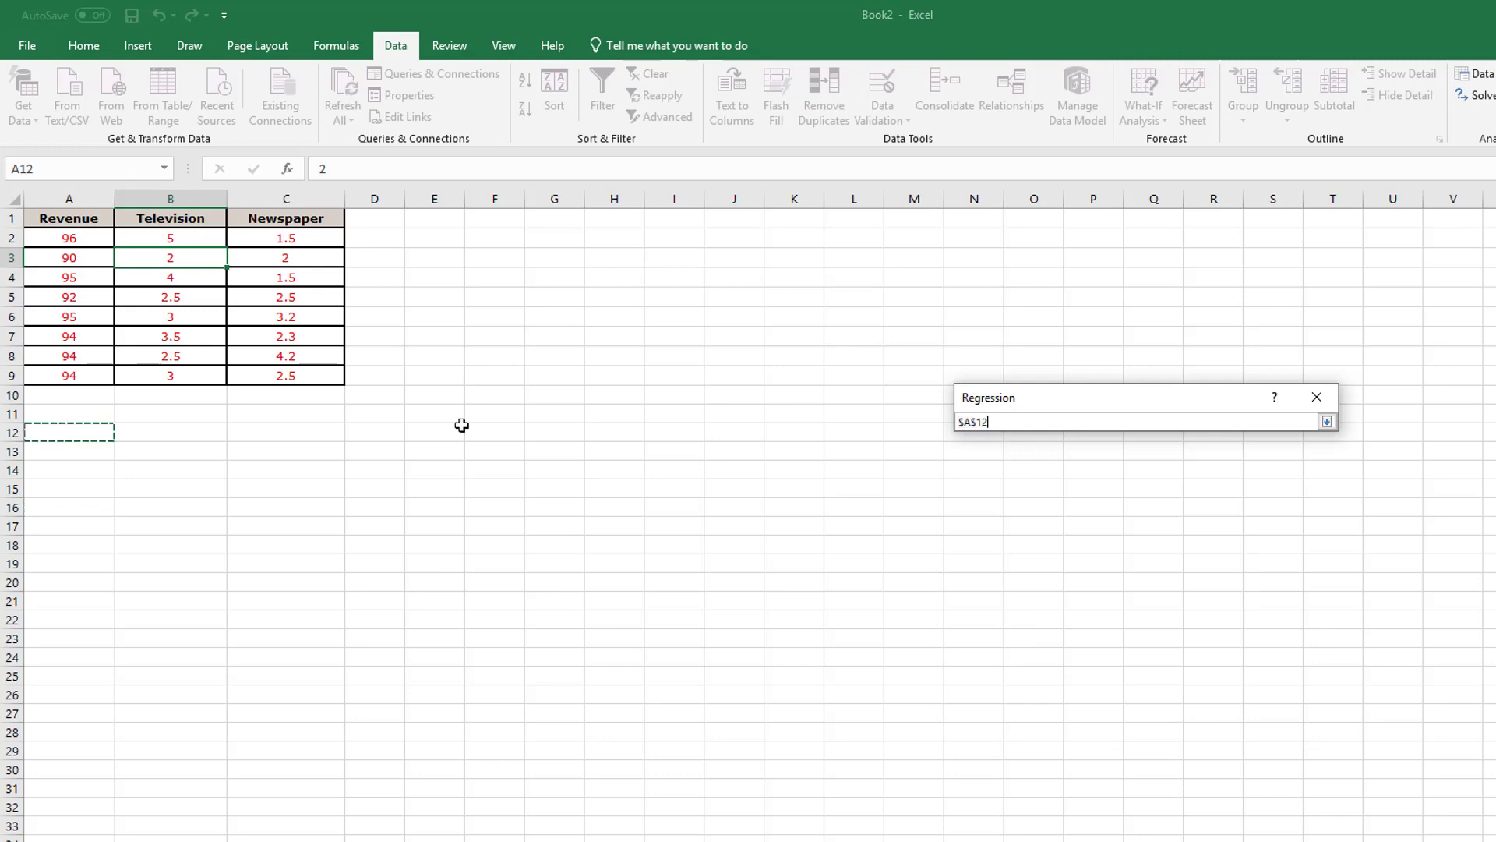
{"action": "left_click", "coordinate": [1327, 422]}
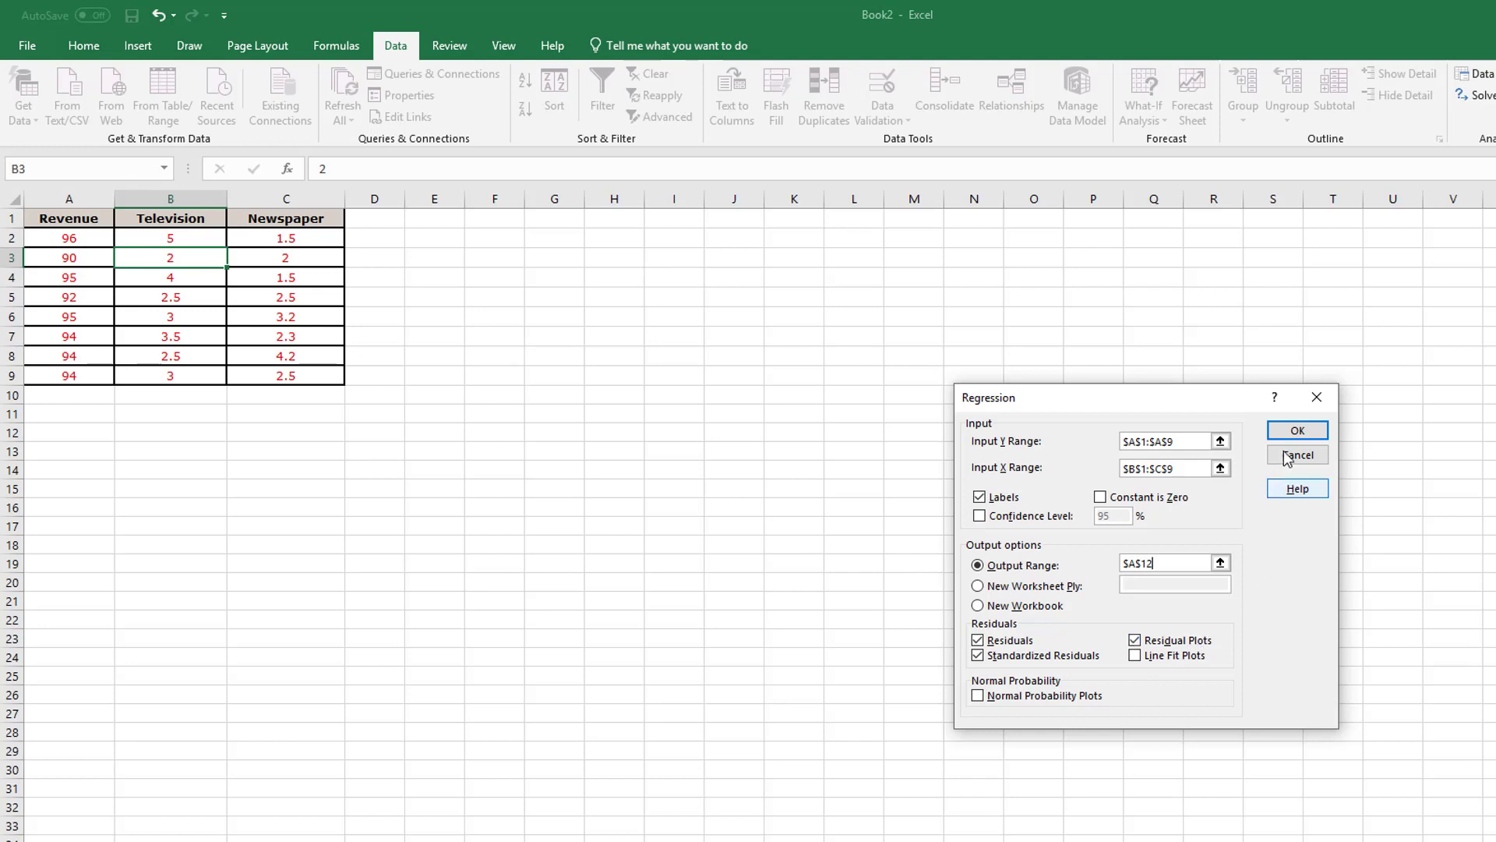
{"action": "left_click", "coordinate": [1297, 431]}
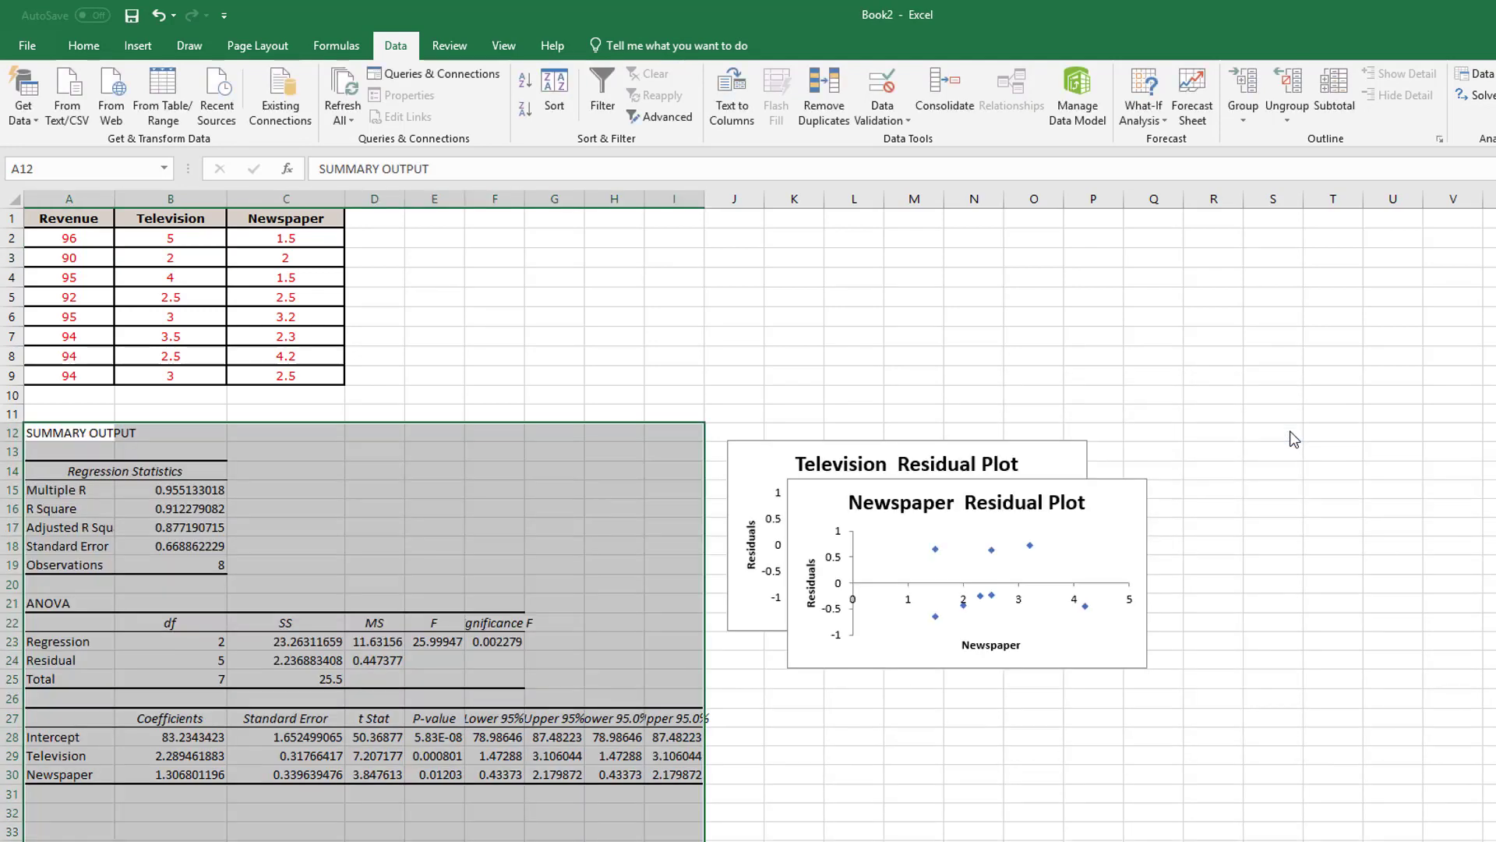
Step: Move the Newspaper residual plot below the Television residual plot
{"action": "left_click", "coordinate": [1118, 503]}
{"action": "left_click_drag", "start_coordinate": [1119, 502], "coordinate": [1047, 654]}
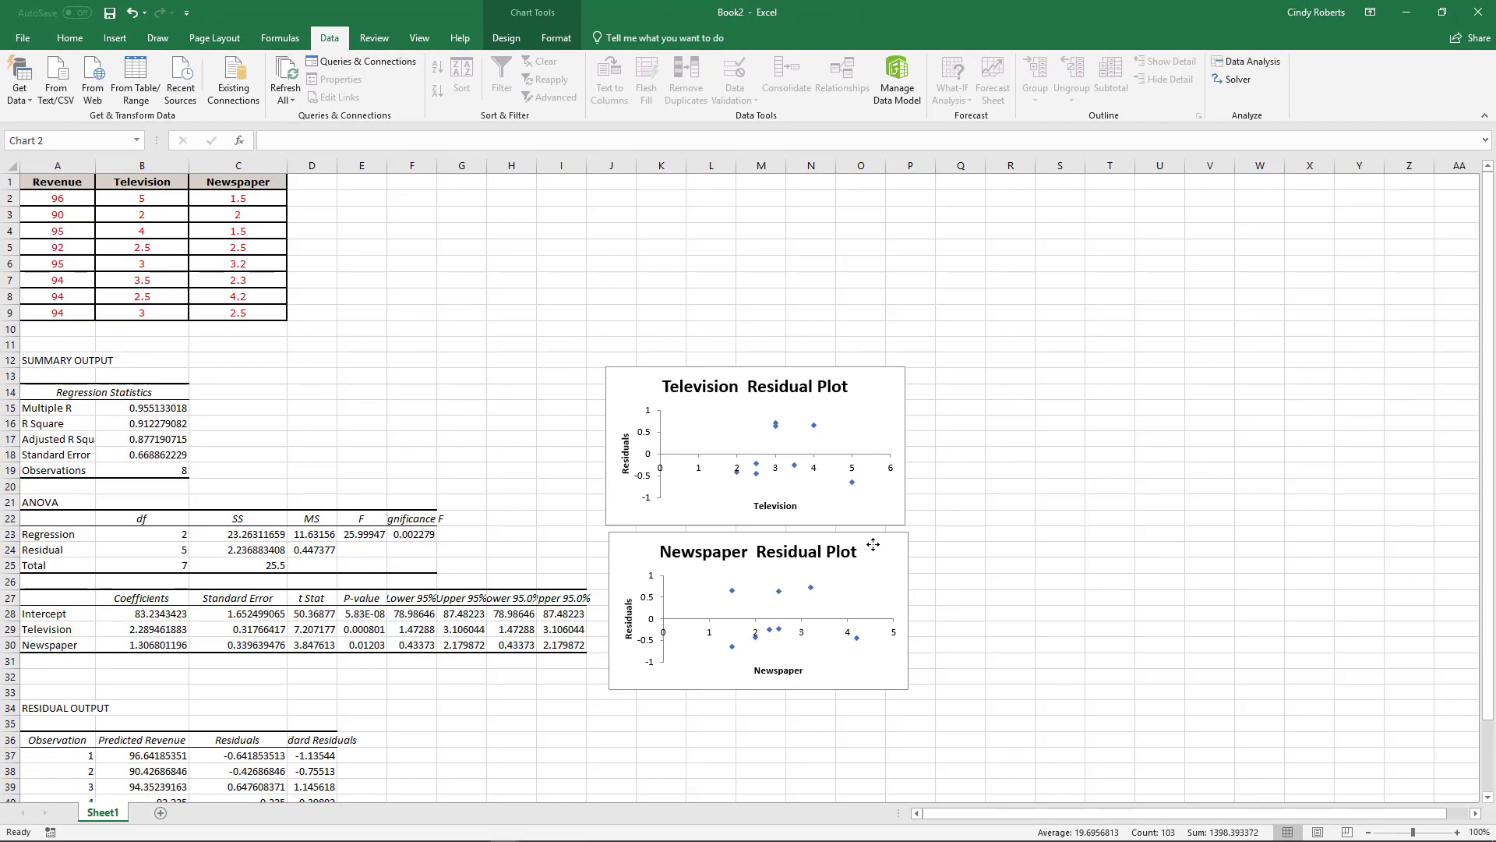
{"action": "left_click_drag", "start_coordinate": [873, 545], "coordinate": [871, 546]}
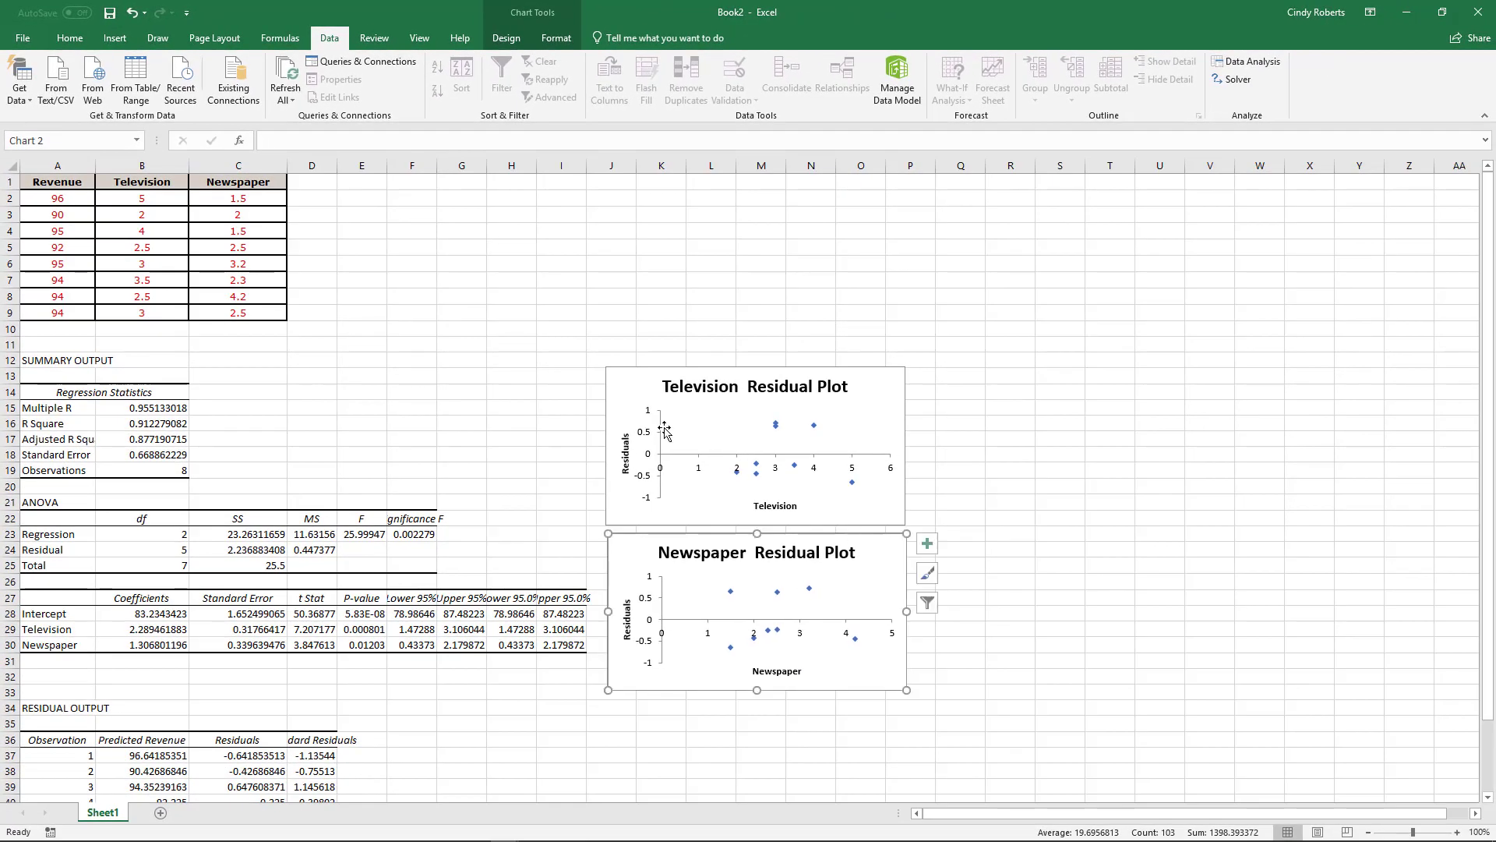
{"action": "left_click", "coordinate": [490, 392]}
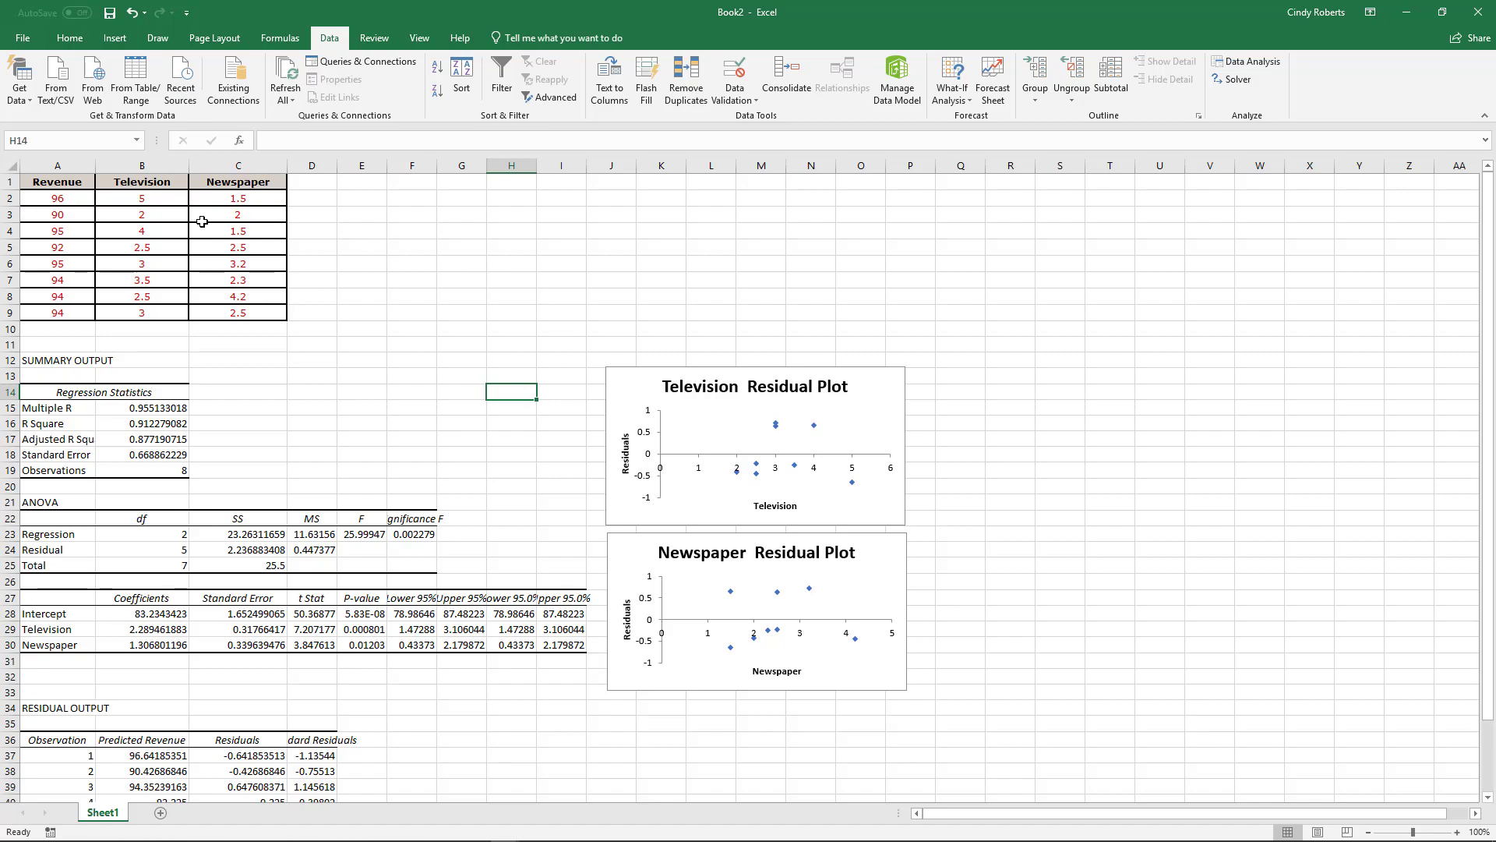
Step: Enter the heading 'Pred Rev' in cell E1
{"action": "left_click", "coordinate": [347, 179]}
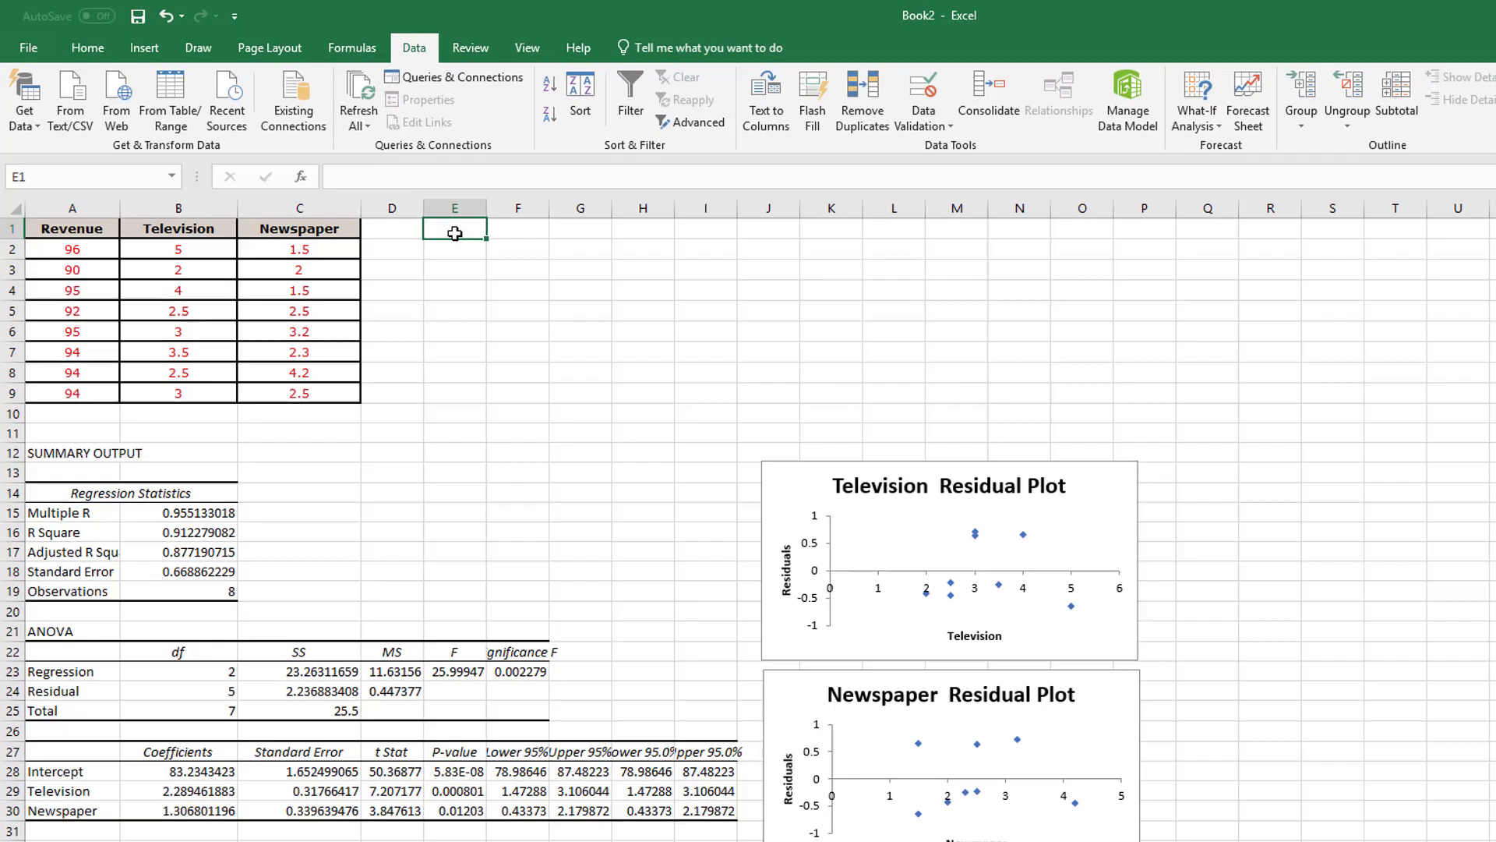
{"action": "type", "text": "Pr"}
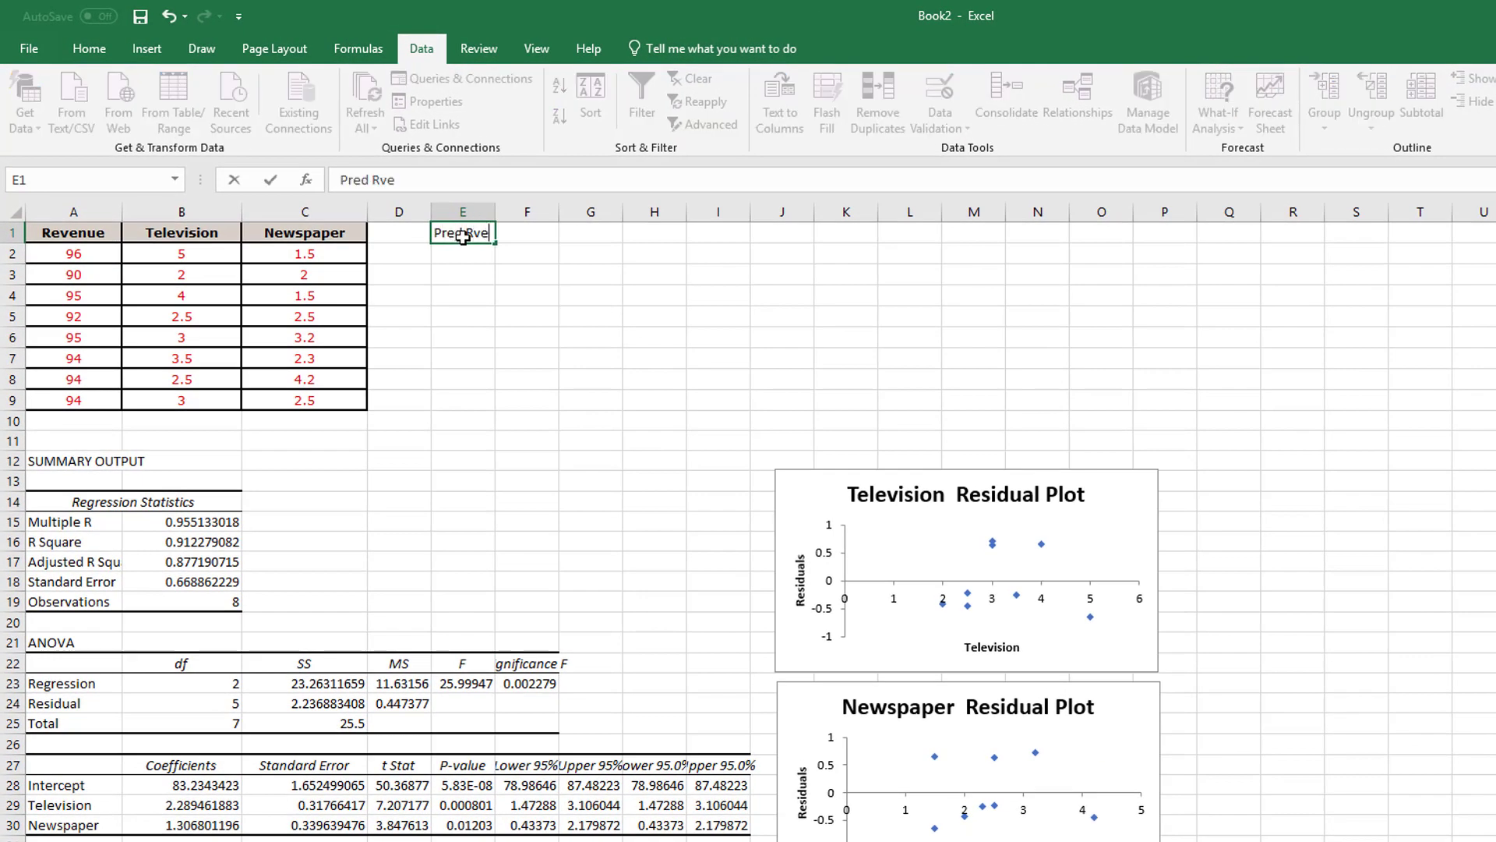
{"action": "type", "text": "ed Rev"}
{"action": "key", "text": "Return"}
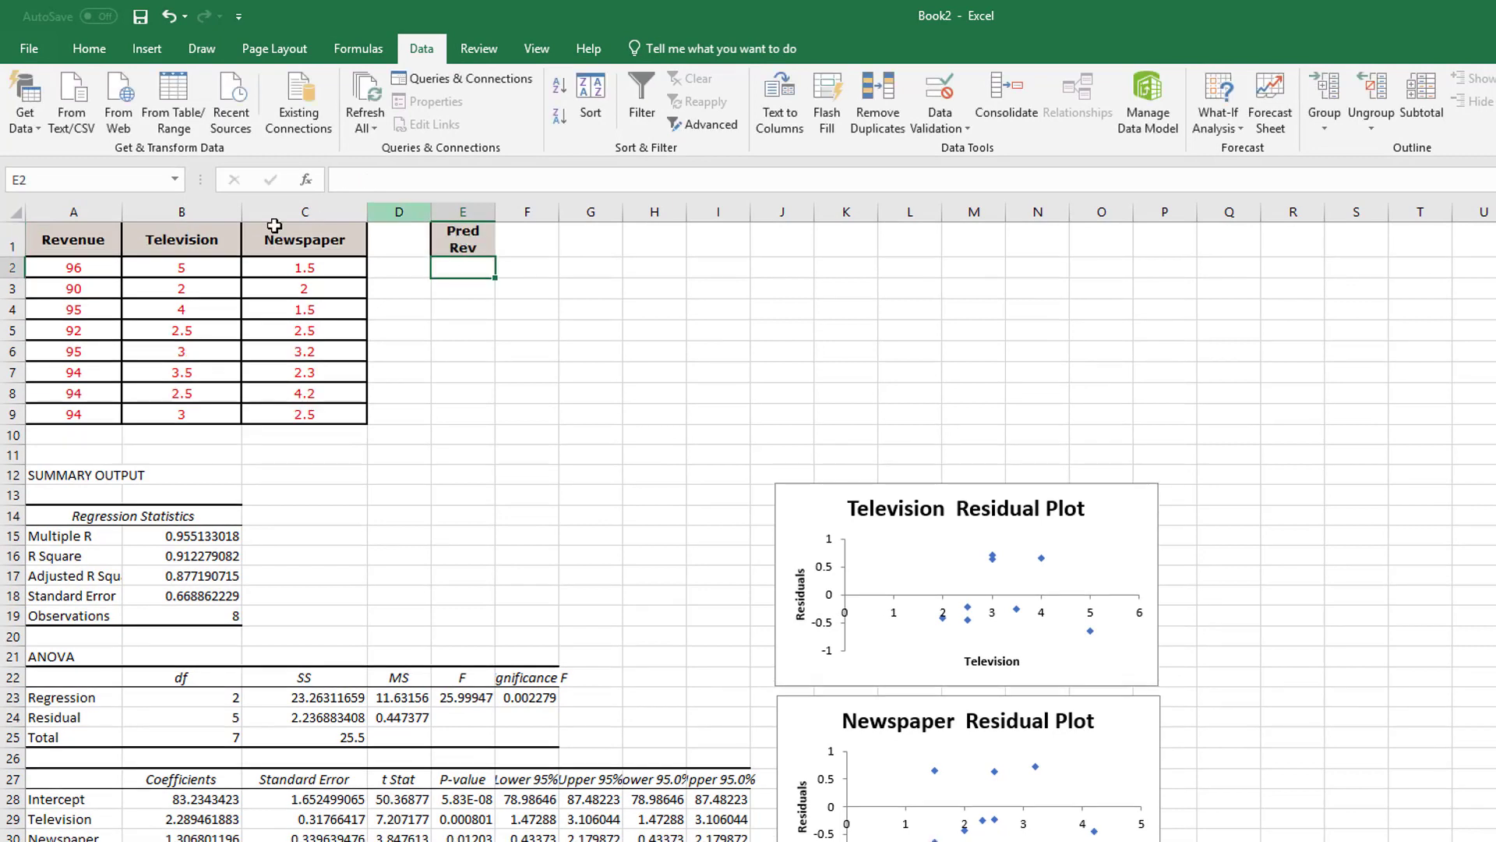
{"action": "left_click", "coordinate": [91, 269]}
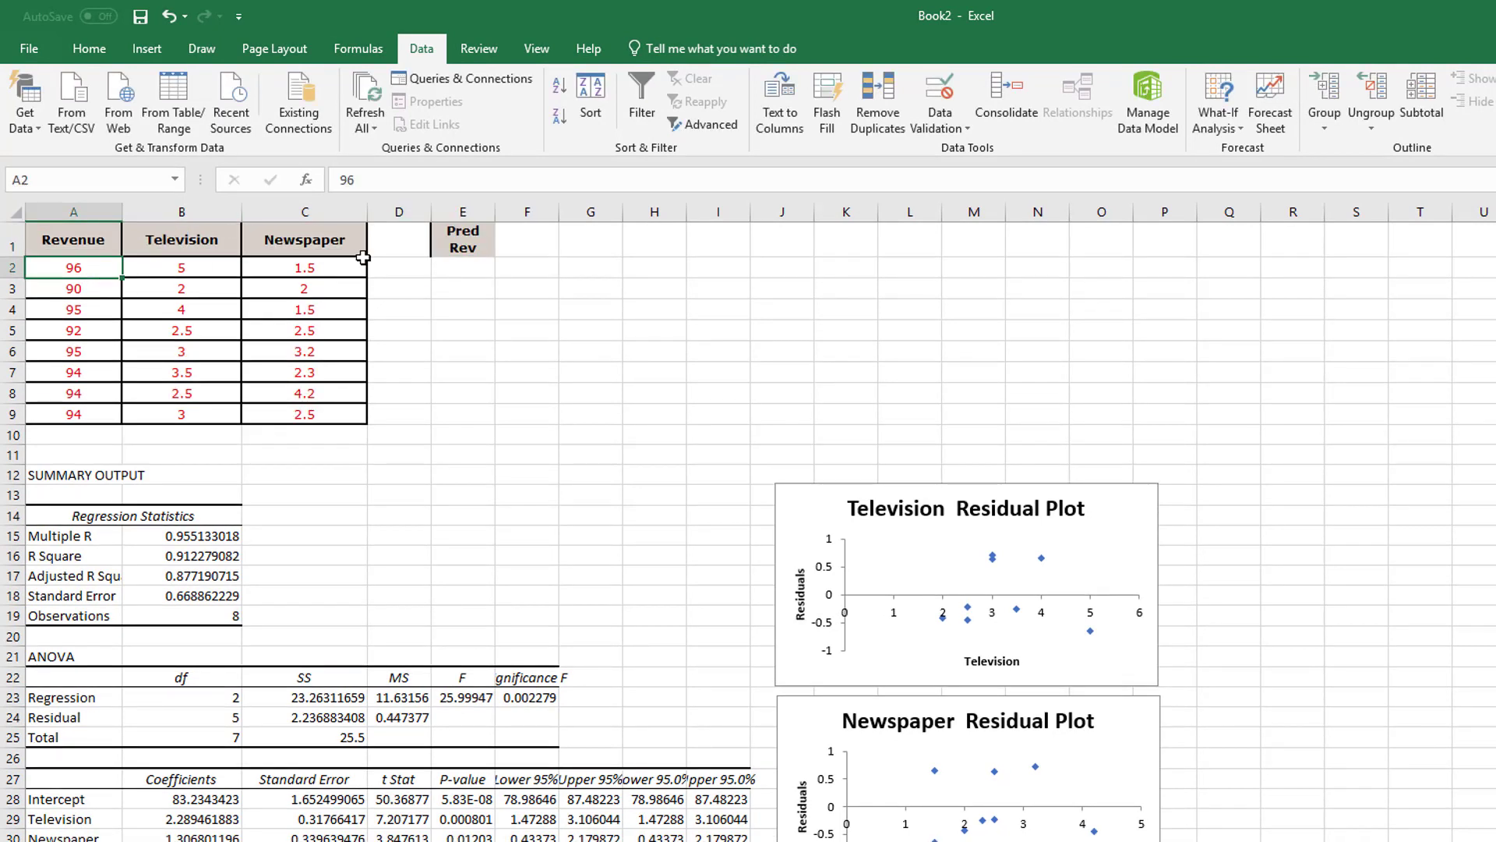
{"action": "left_click", "coordinate": [472, 267]}
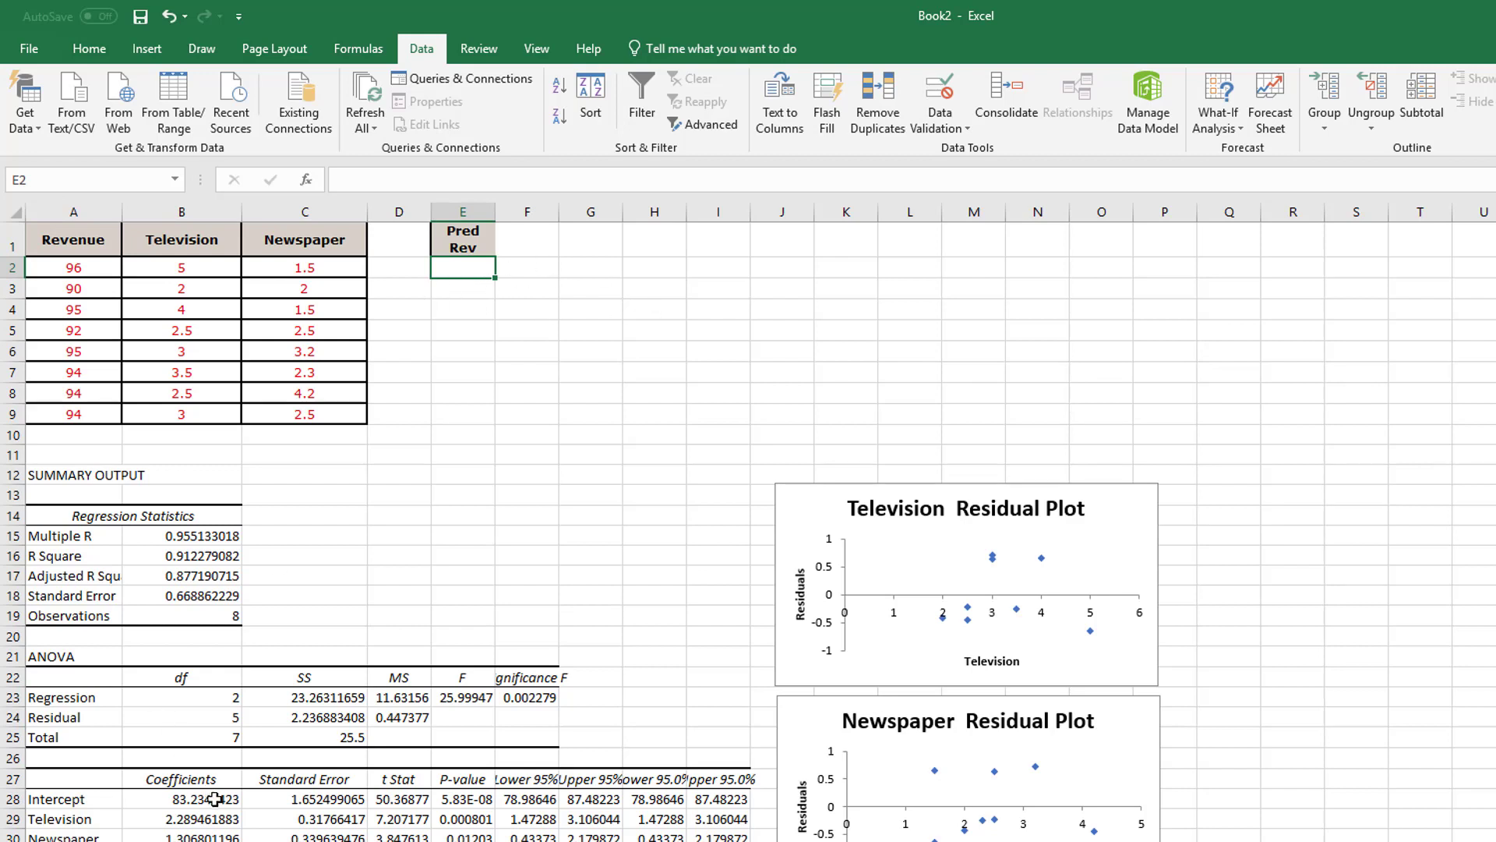
Step: Fill the regression coefficients in B28:B30 with yellow
{"action": "left_click_drag", "start_coordinate": [216, 799], "coordinate": [218, 835]}
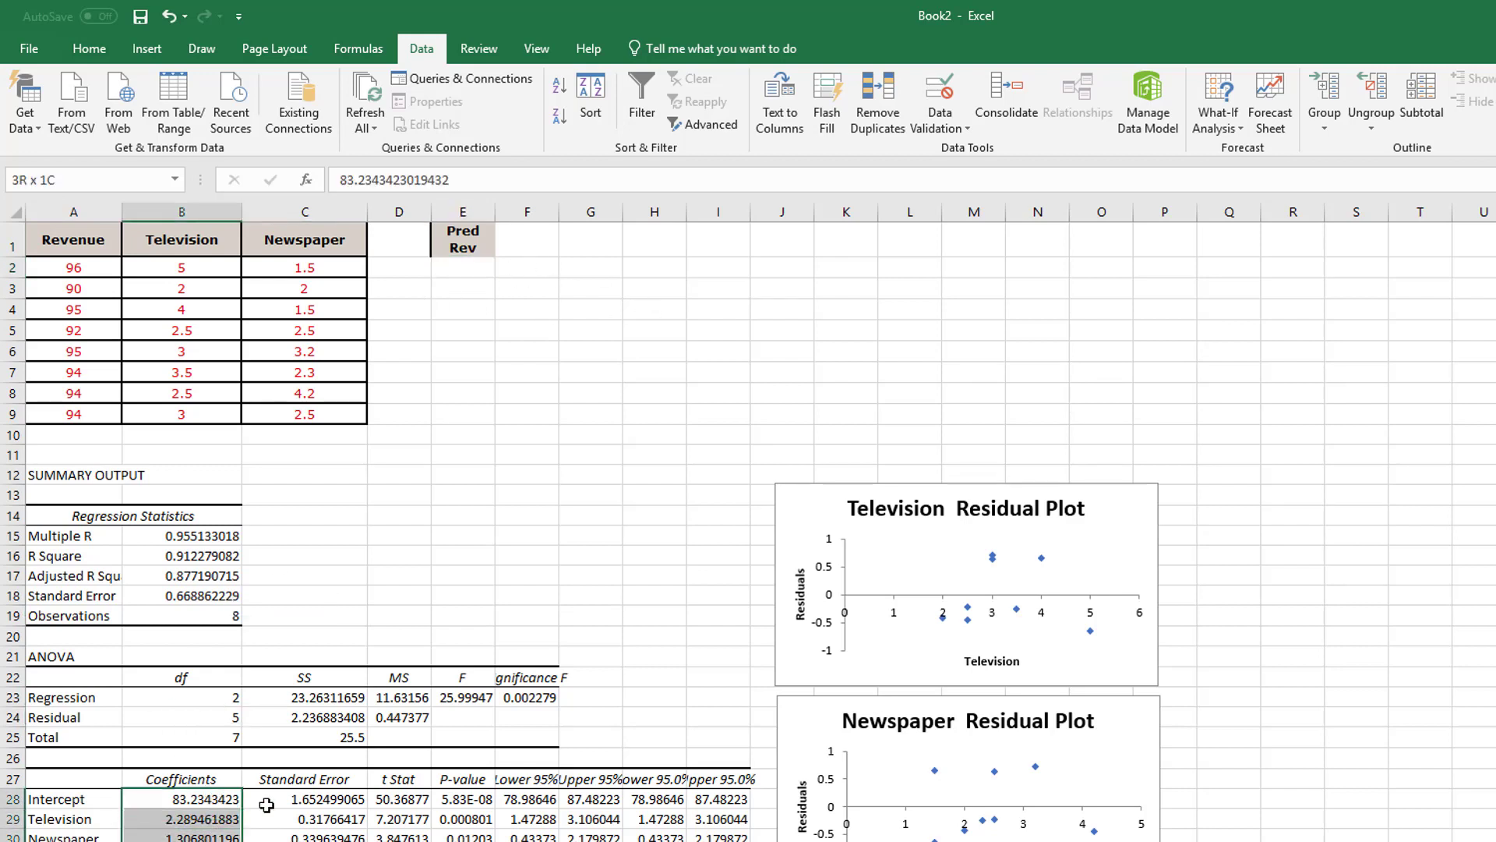
{"action": "left_click", "coordinate": [89, 48]}
{"action": "left_click", "coordinate": [303, 117]}
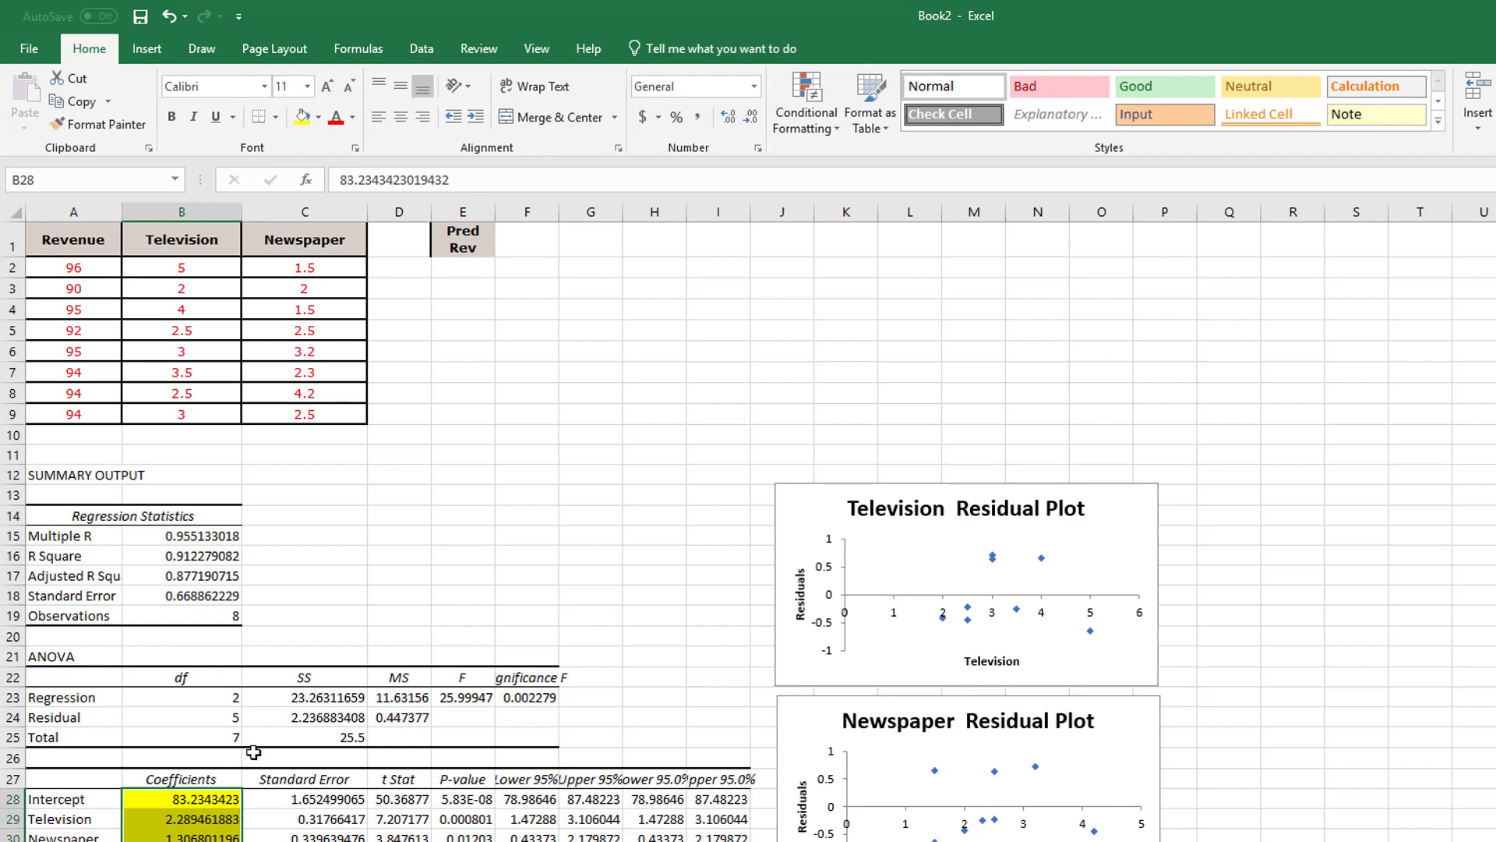
Step: Begin the E2 formula as =$B$28+$B$29*B2 with absolute coefficient references
{"action": "left_click", "coordinate": [455, 268]}
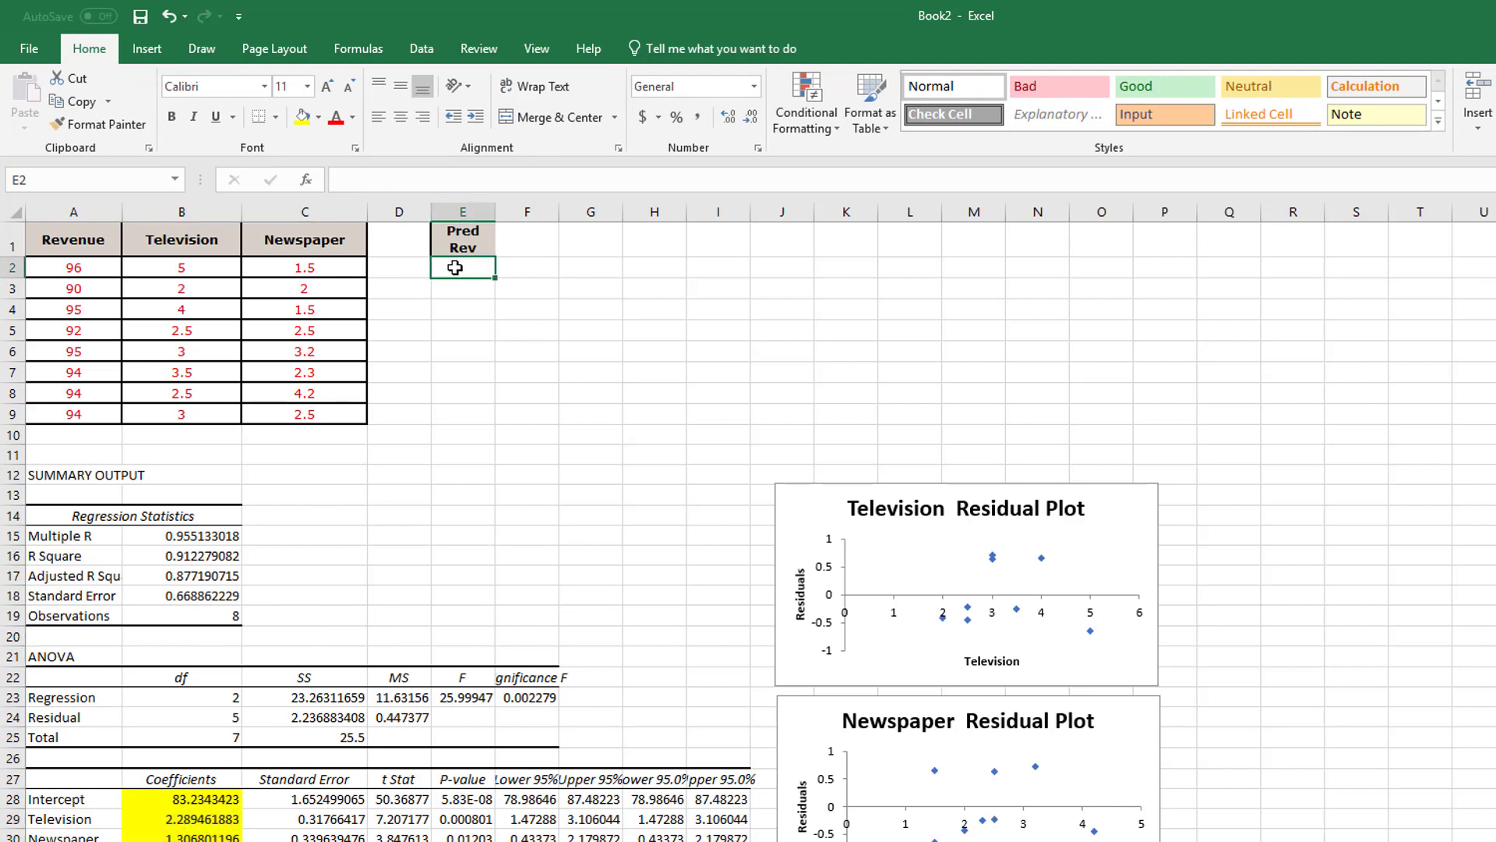
{"action": "type", "text": "="}
{"action": "left_click", "coordinate": [204, 800]}
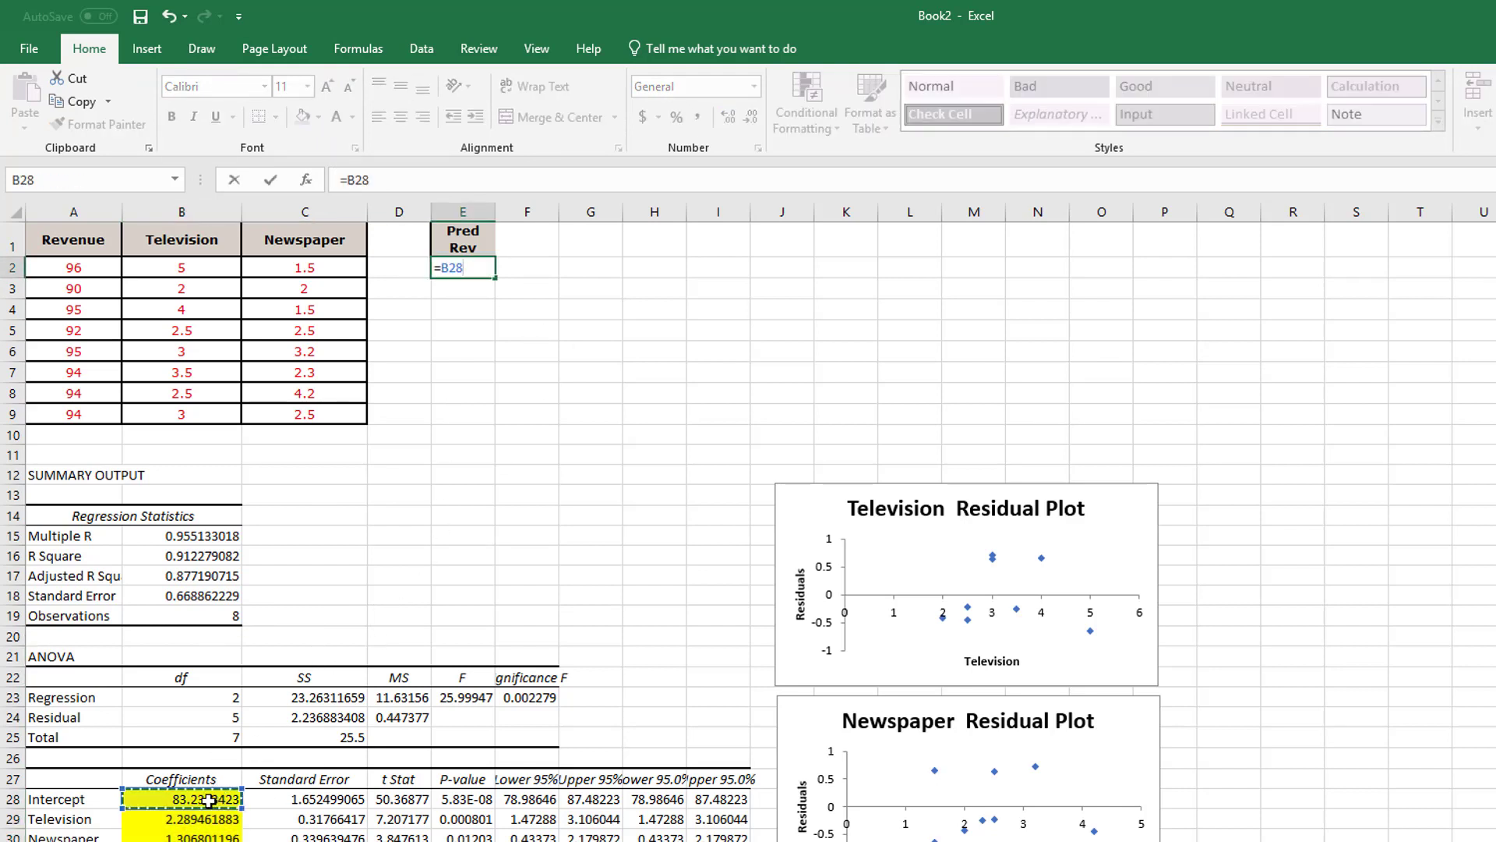
{"action": "key", "text": "F4"}
{"action": "type", "text": "+"}
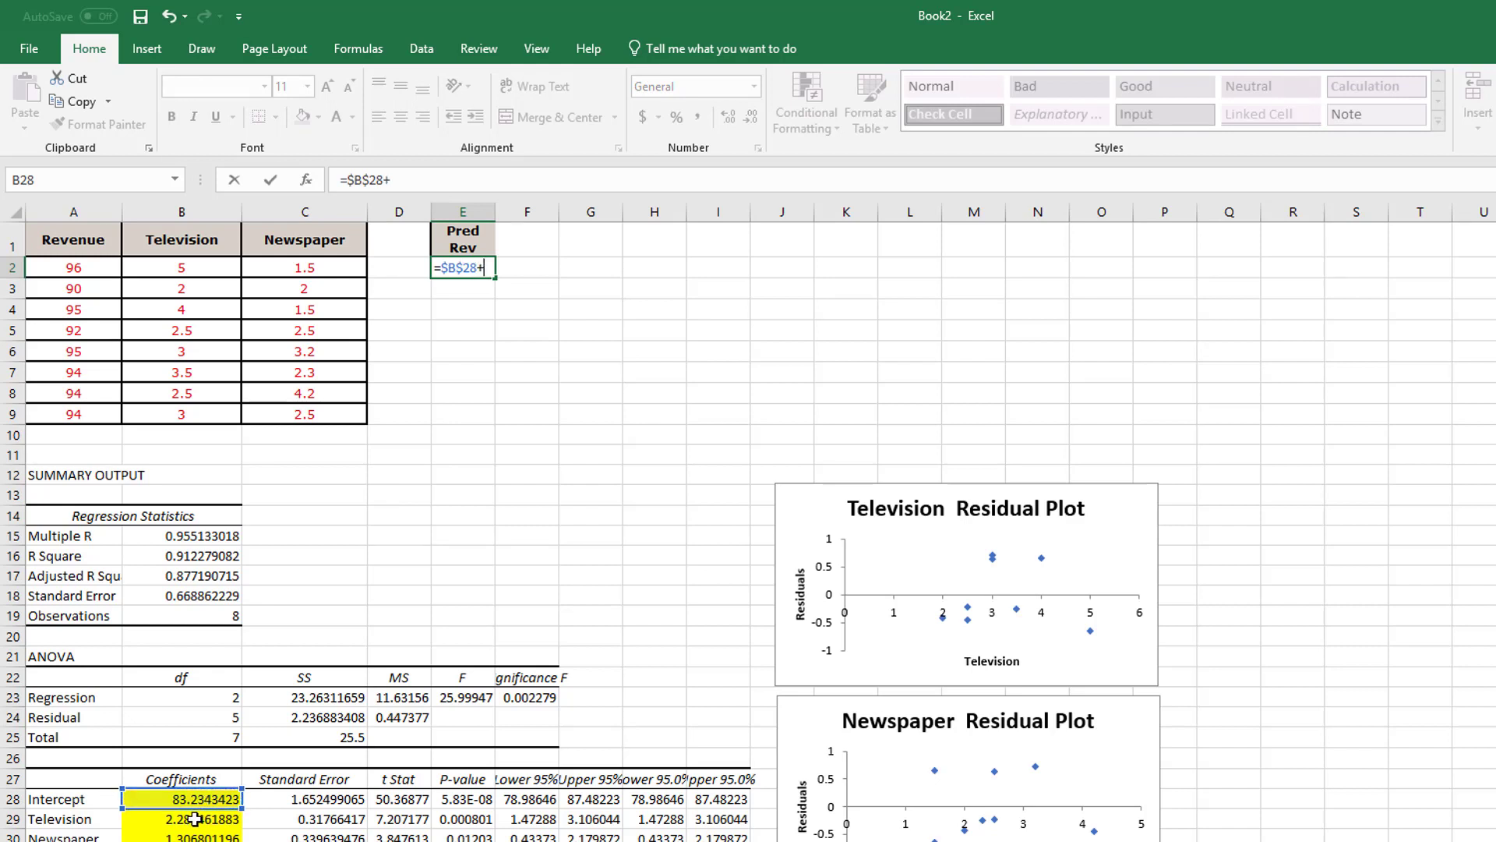
{"action": "left_click", "coordinate": [195, 818]}
{"action": "key", "text": "F4"}
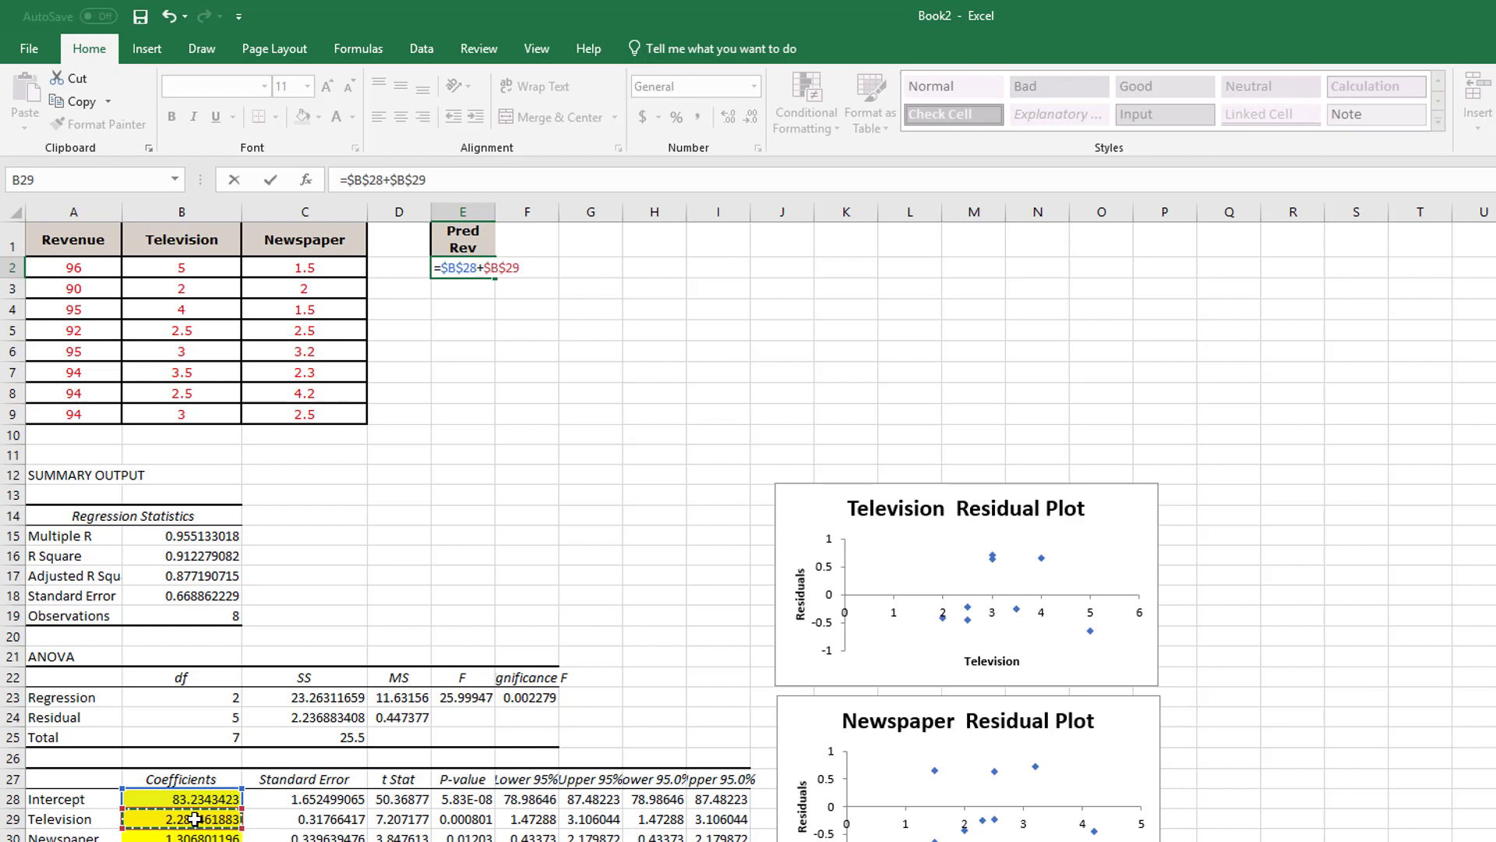
{"action": "type", "text": "*"}
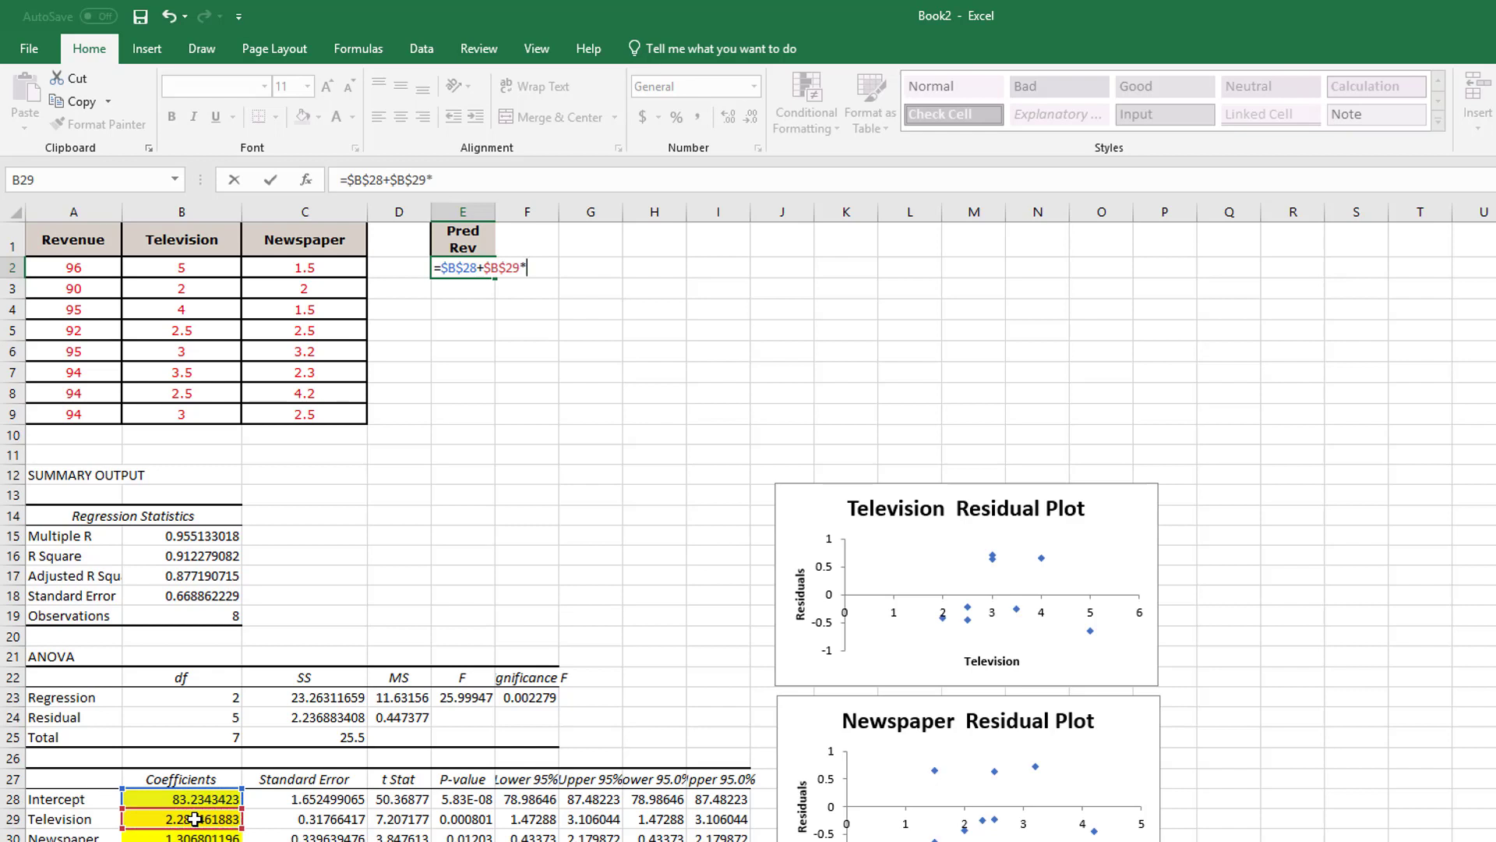
{"action": "left_click", "coordinate": [180, 270]}
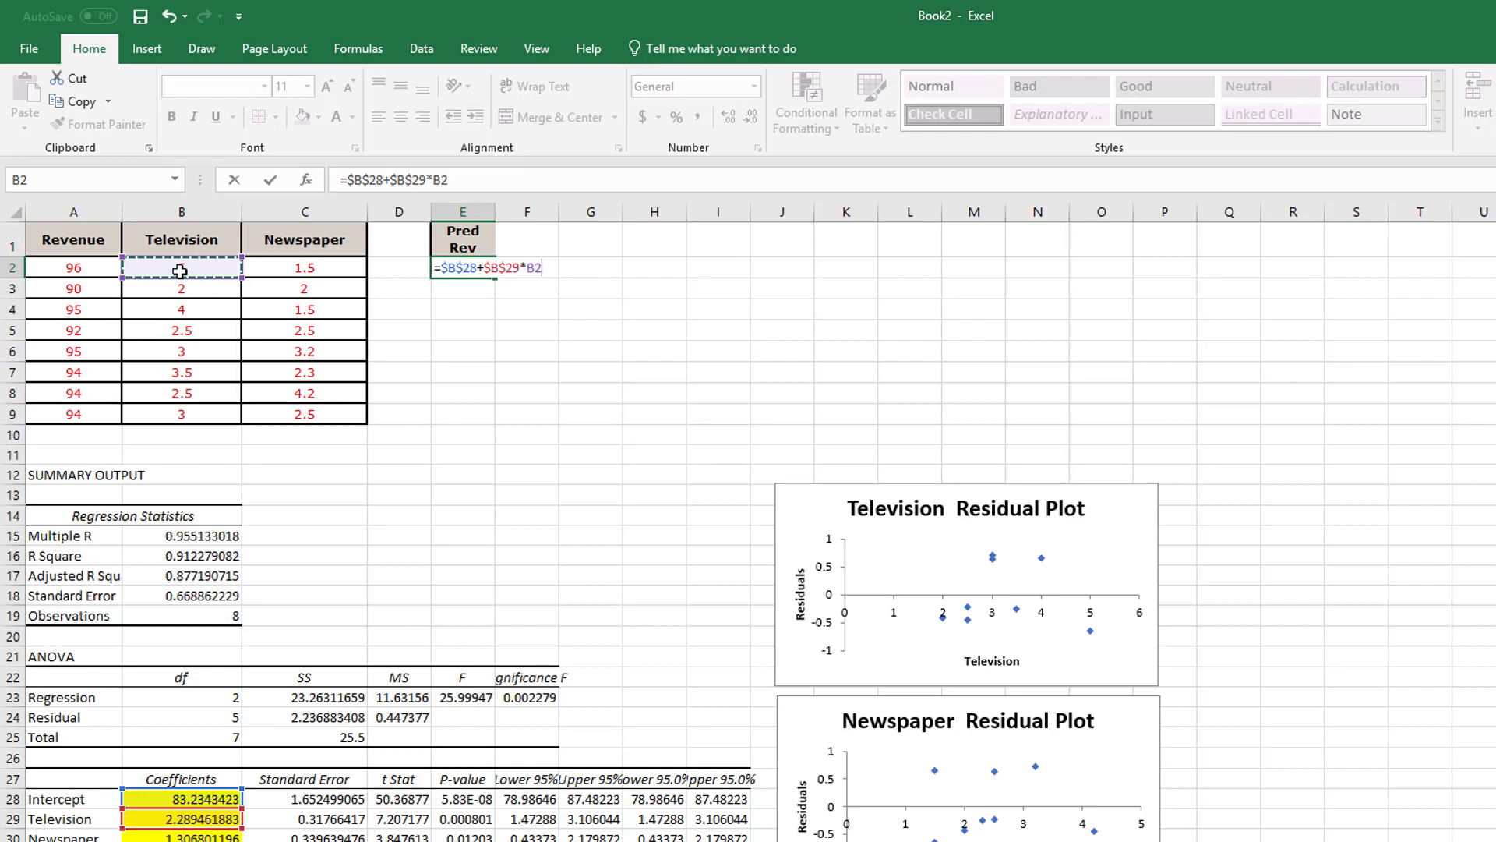
Step: Finish E2 as =$B$28+$B$29*B2+$B$30*C2 and fill it down to E9
{"action": "type", "text": "+"}
{"action": "left_click", "coordinate": [200, 836]}
{"action": "key", "text": "F4"}
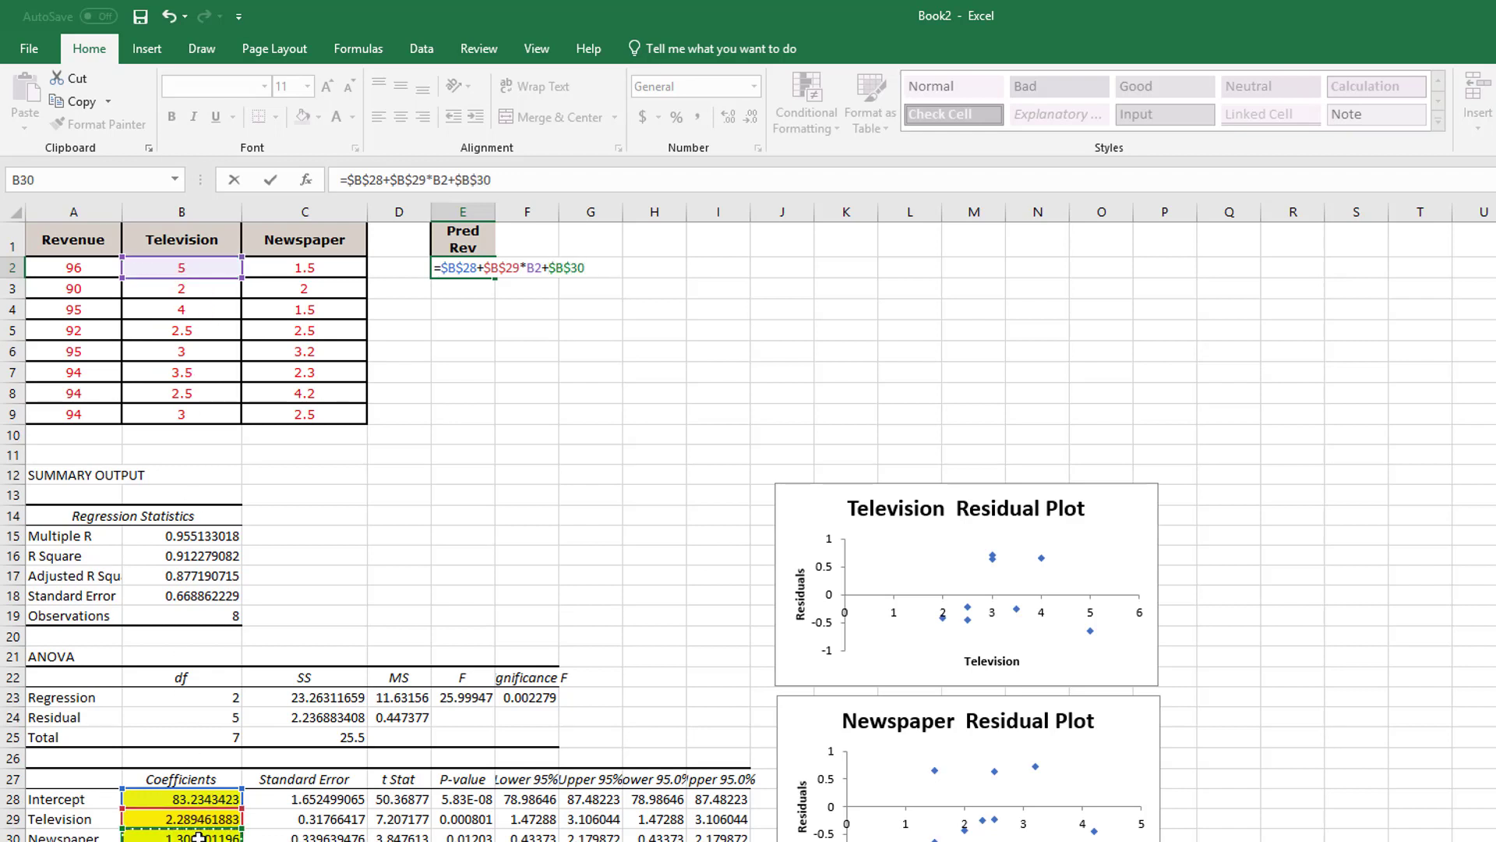
{"action": "left_click", "coordinate": [305, 273]}
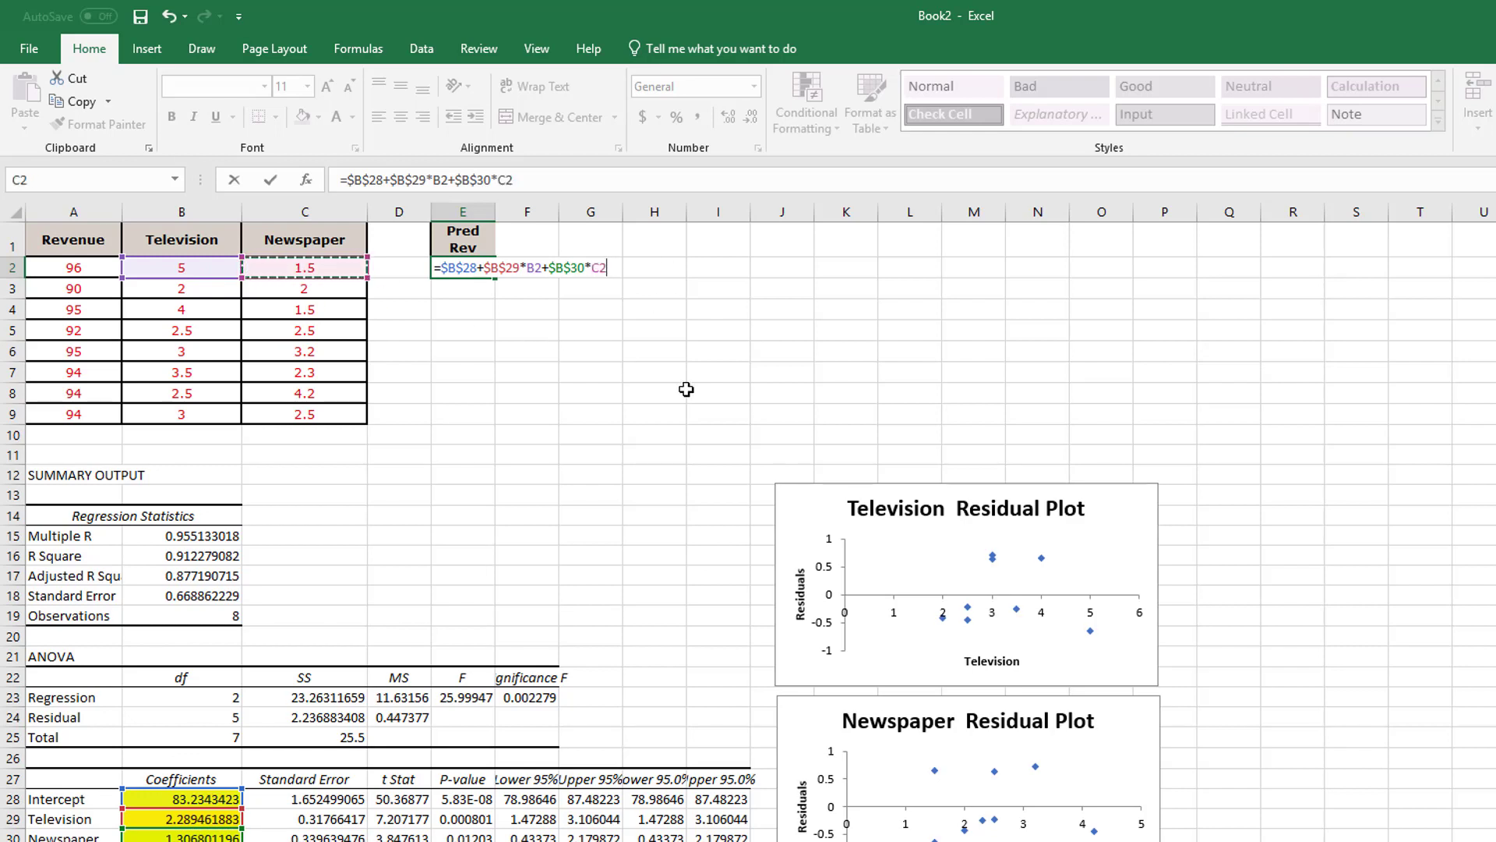
{"action": "key", "text": "Return"}
{"action": "left_click", "coordinate": [484, 267]}
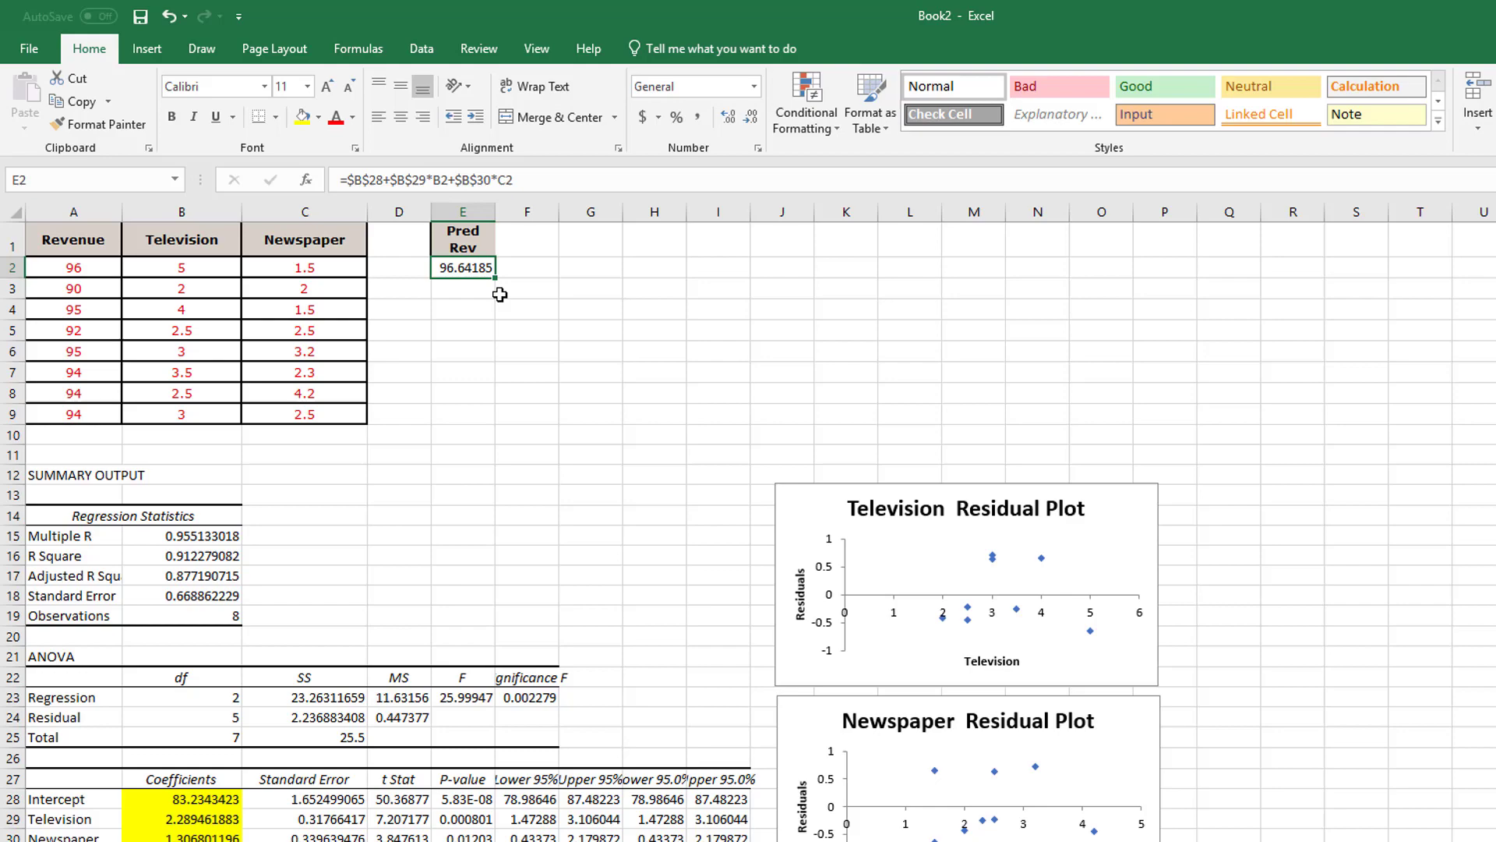
{"action": "left_click_drag", "start_coordinate": [499, 276], "coordinate": [488, 422]}
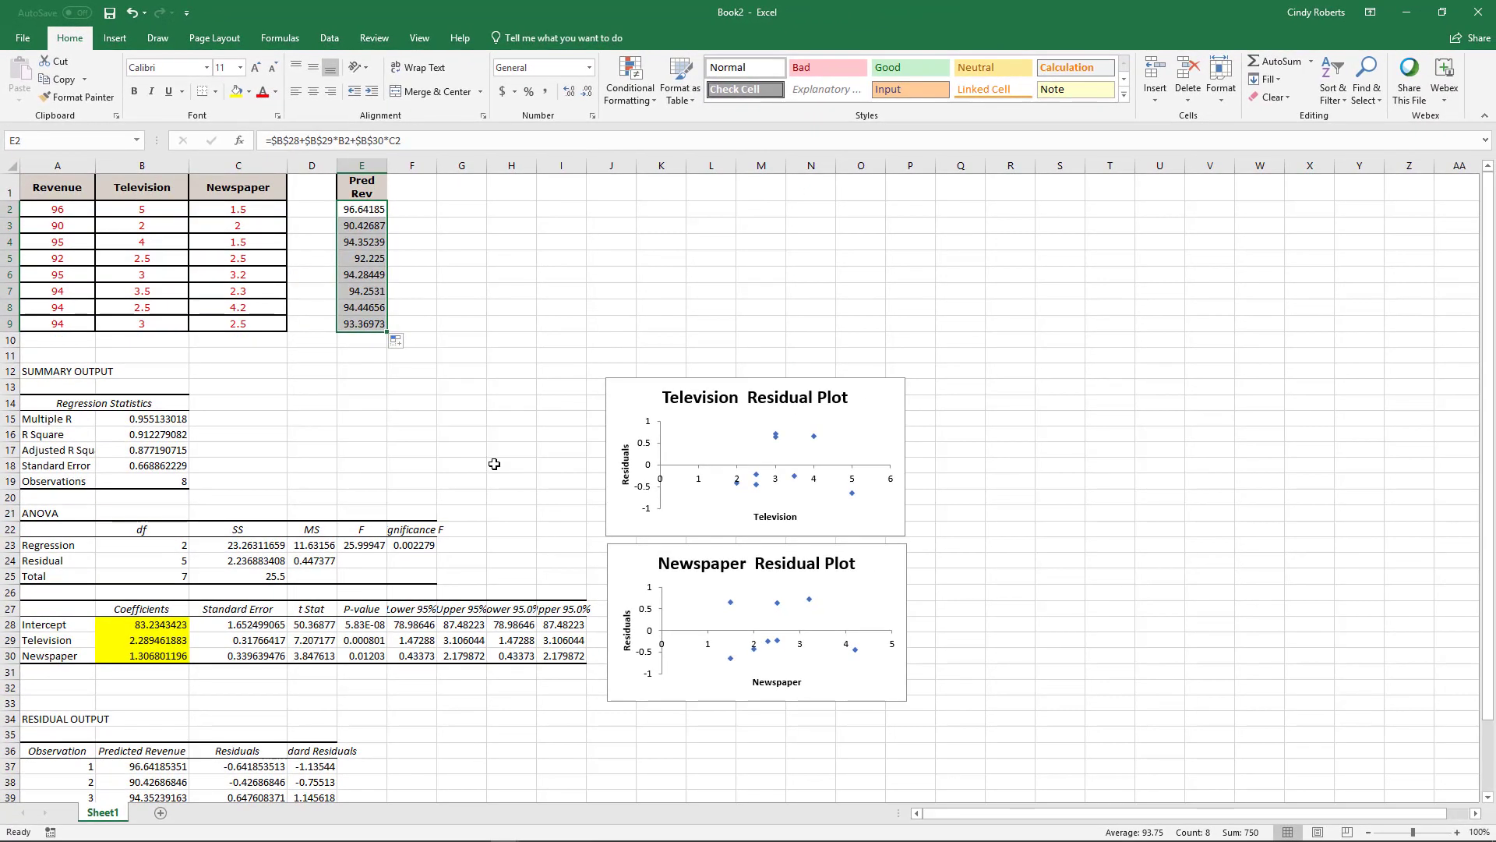
Step: Fill the predicted revenue cells E2:E9 and B37:B44 with yellow
{"action": "left_click", "coordinate": [236, 91]}
{"action": "scroll", "coordinate": [307, 377], "scroll_direction": "down", "scroll_amount": 2}
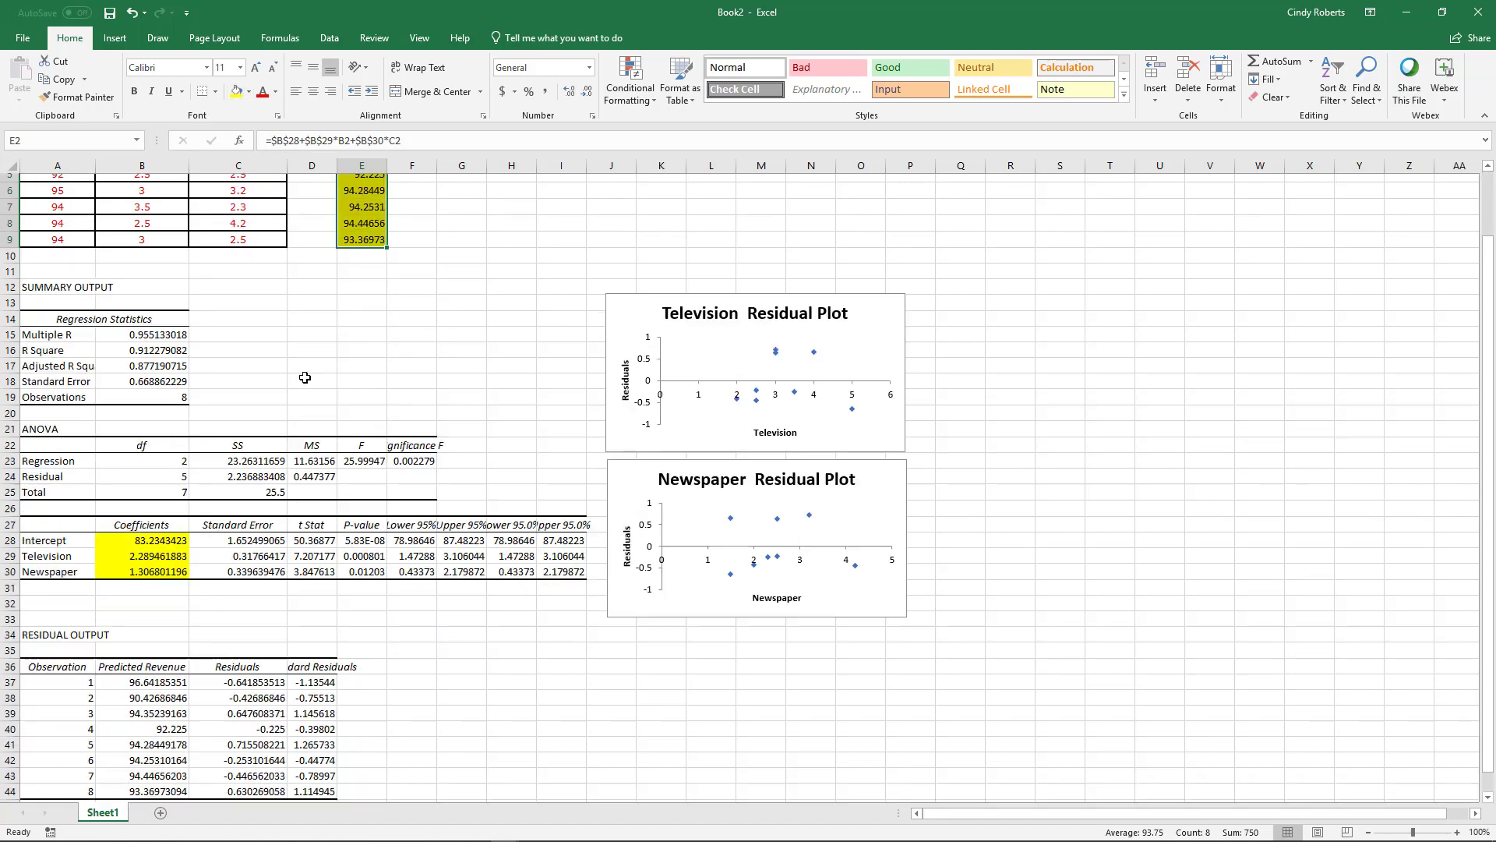
{"action": "left_click_drag", "start_coordinate": [168, 656], "coordinate": [155, 768]}
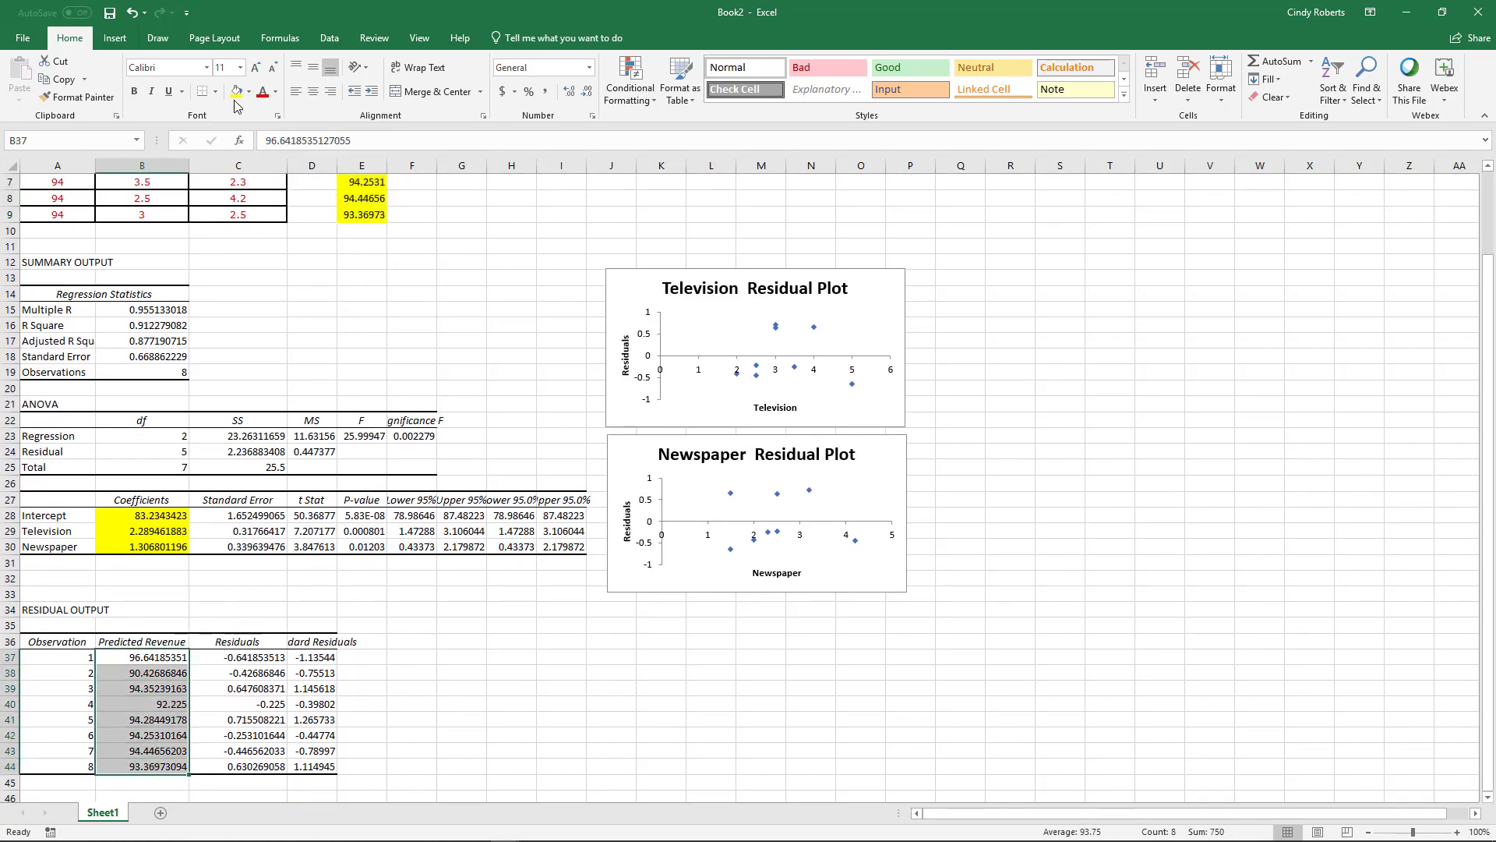
{"action": "left_click", "coordinate": [236, 91]}
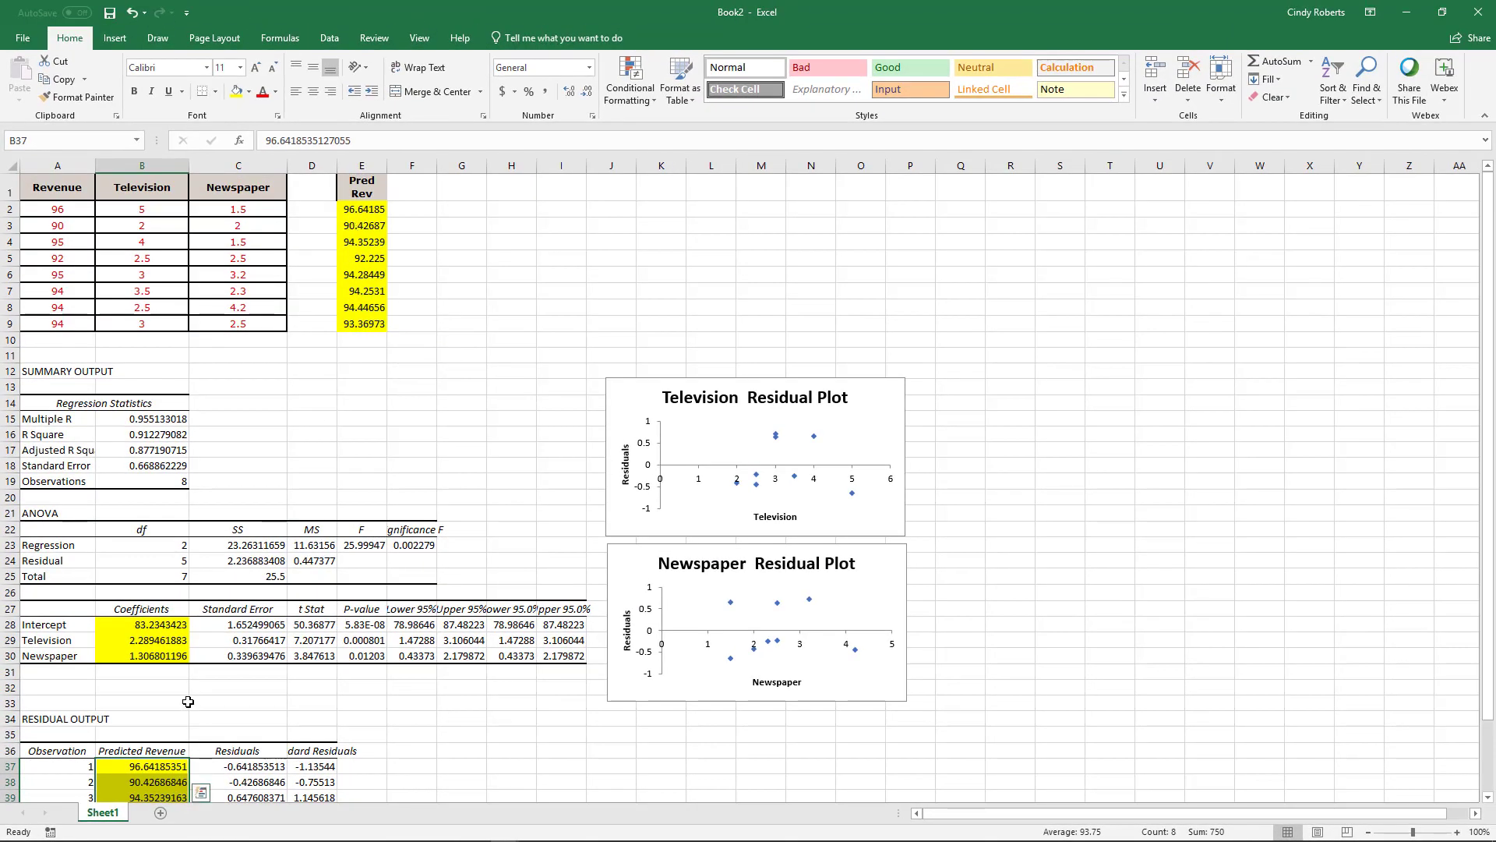
Step: Autofit column D so the Standard Residuals values show in full
{"action": "scroll", "coordinate": [187, 702], "scroll_direction": "down", "scroll_amount": 4}
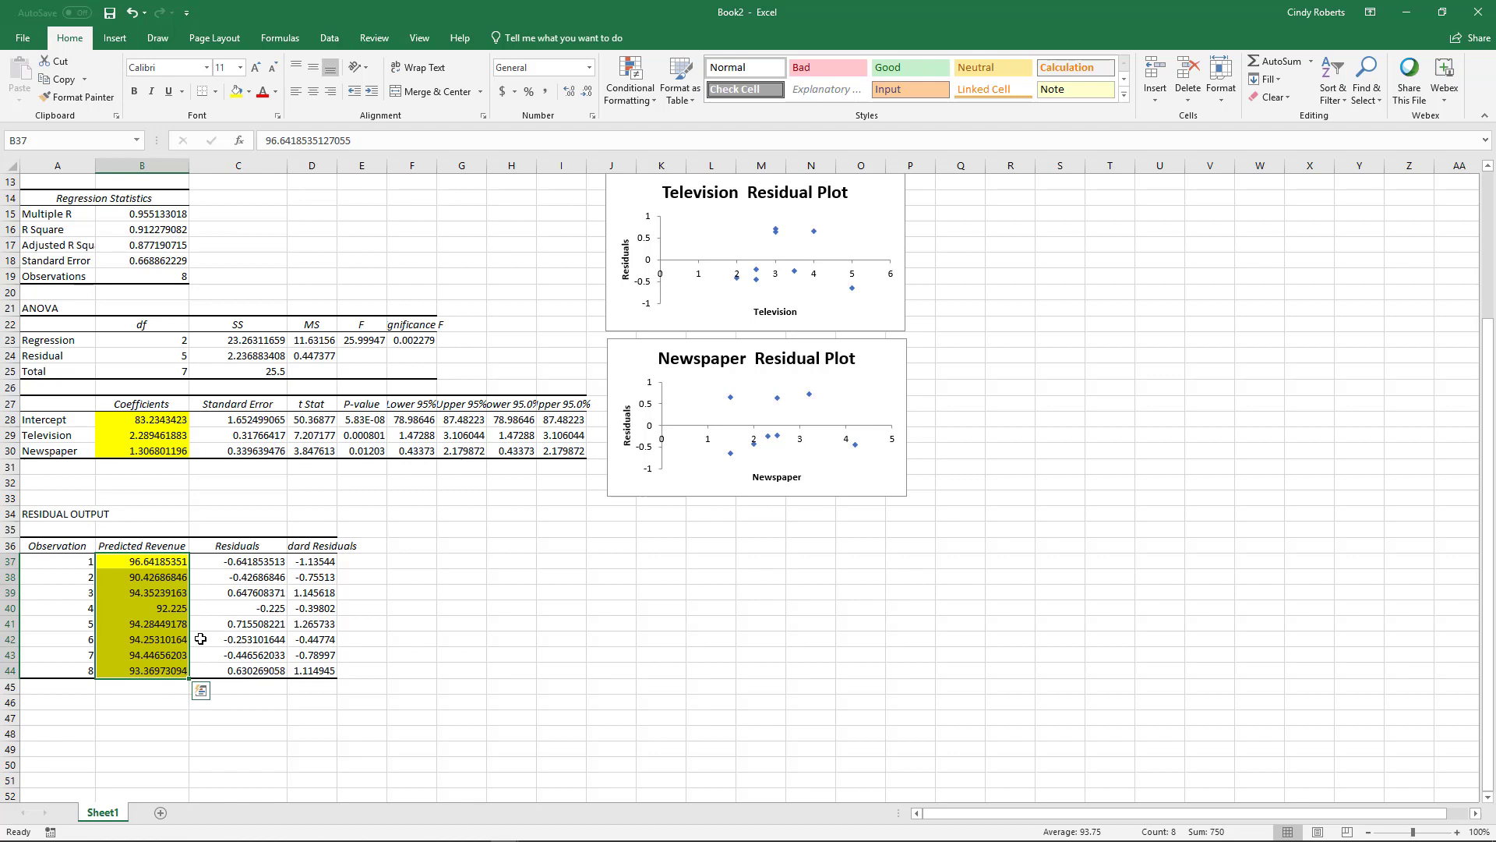
{"action": "scroll", "coordinate": [208, 218], "scroll_direction": "up", "scroll_amount": 2}
{"action": "scroll", "coordinate": [264, 379], "scroll_direction": "up", "scroll_amount": 2}
{"action": "scroll", "coordinate": [311, 507], "scroll_direction": "down", "scroll_amount": 2}
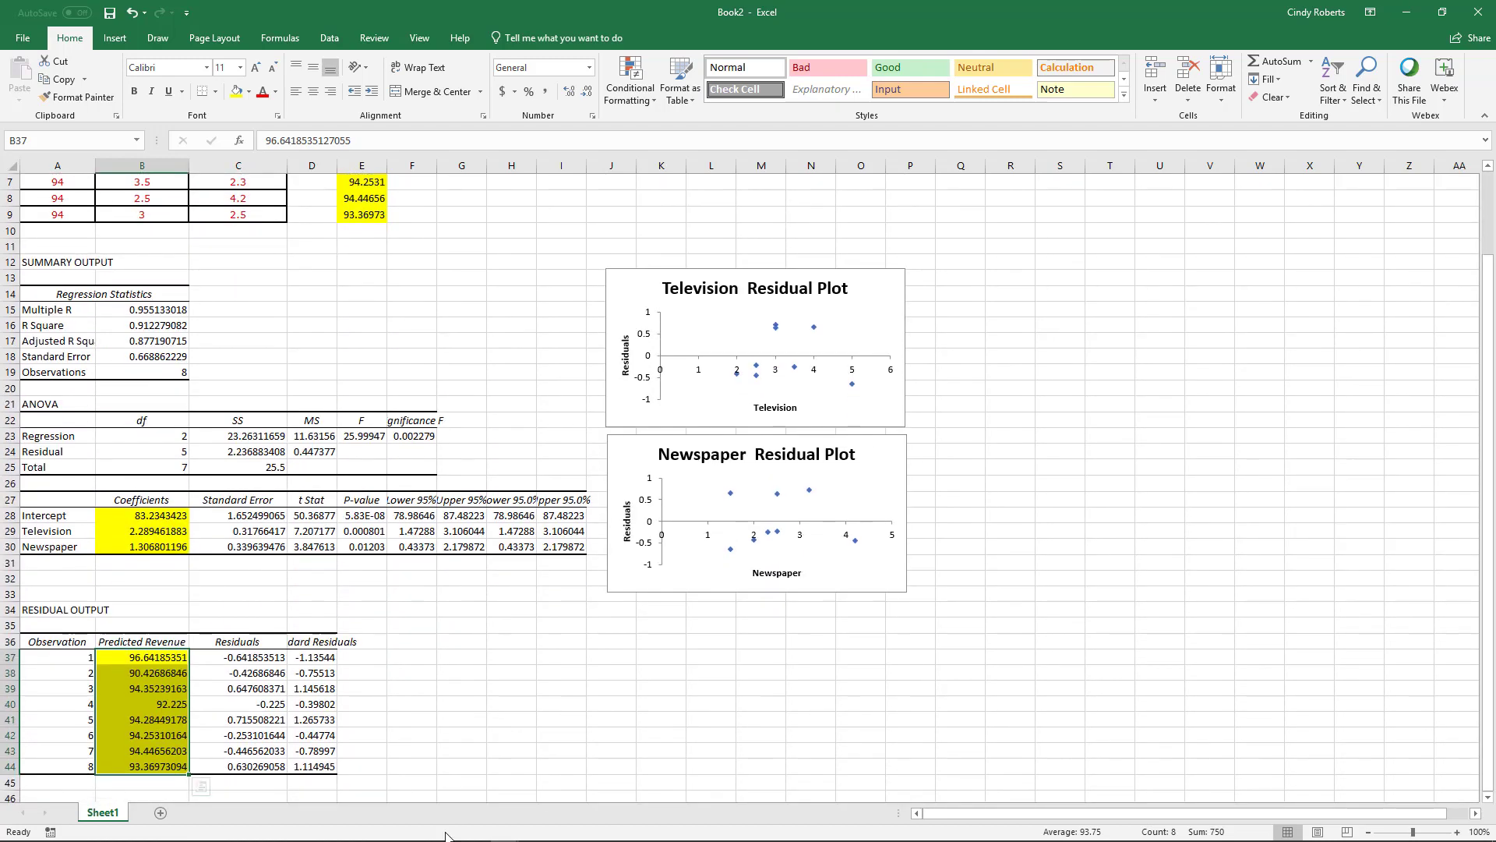
{"action": "double_click", "coordinate": [336, 166]}
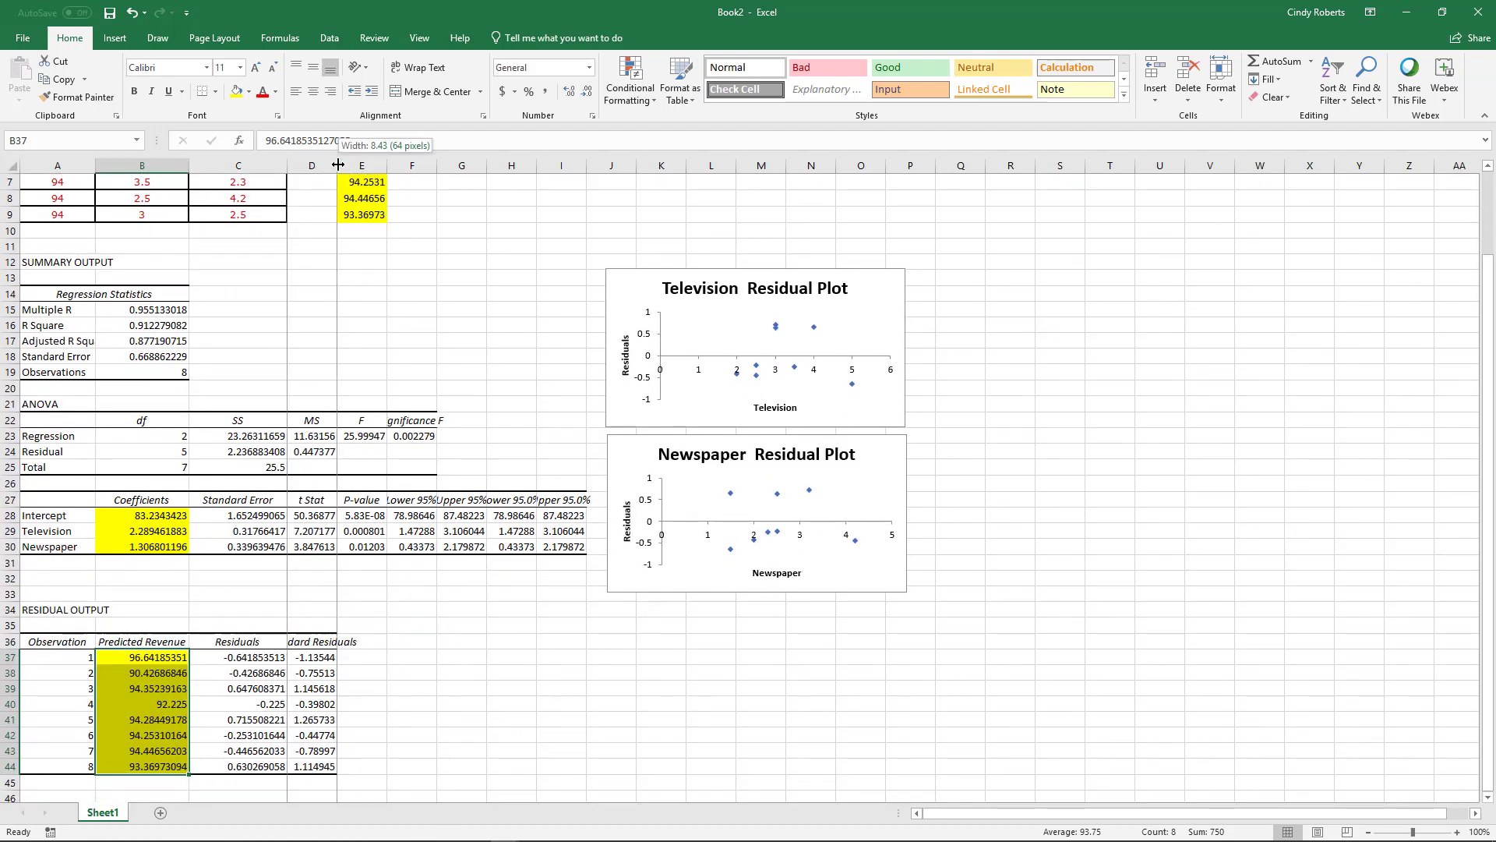
{"action": "left_click", "coordinate": [245, 639]}
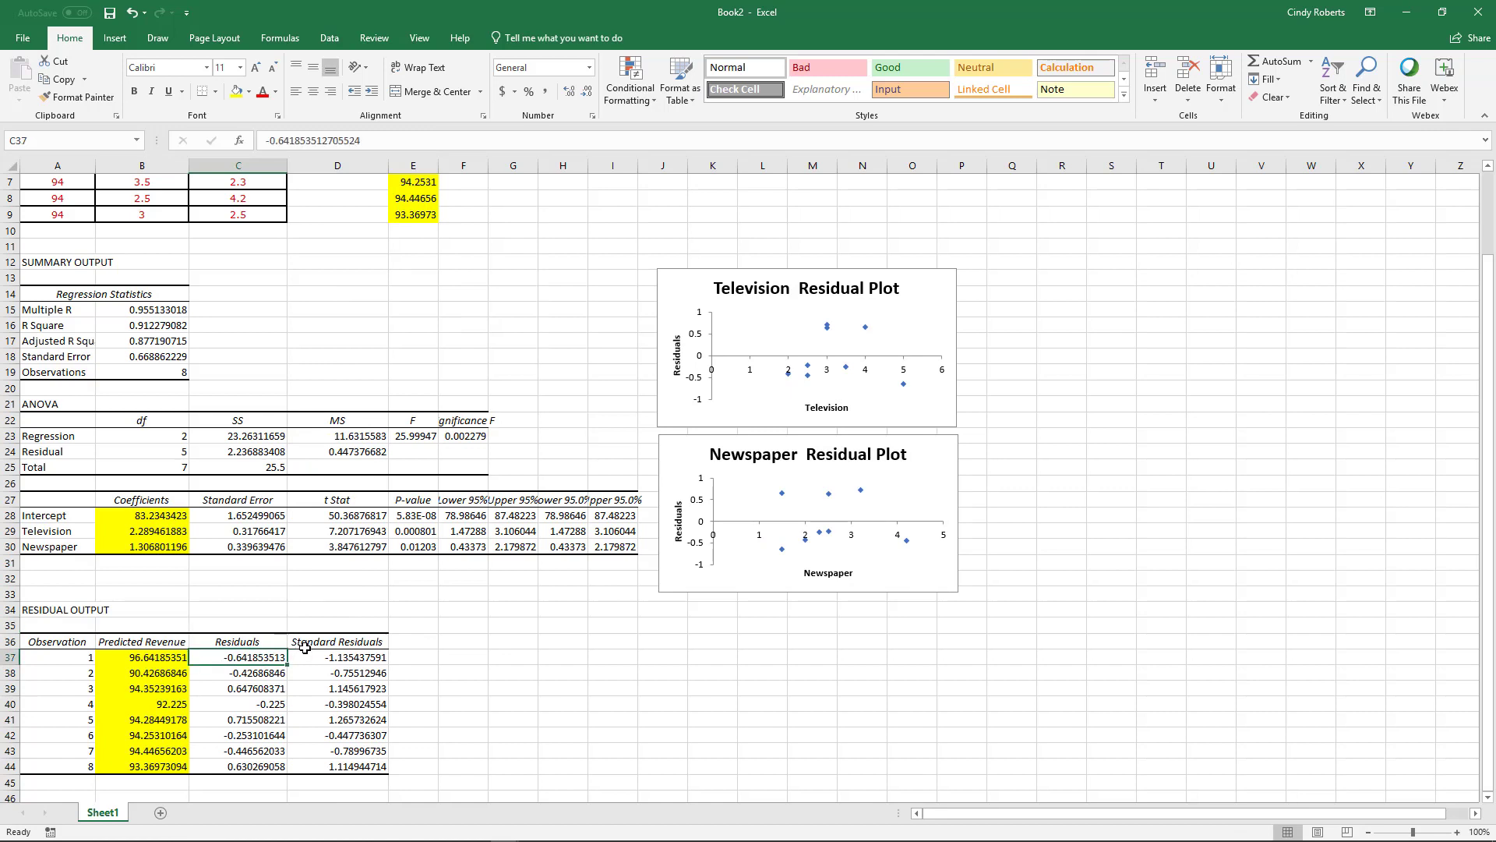
Step: Add the heading 'Residual' in F1 and widen column F to fit it
{"action": "left_click", "coordinate": [336, 647]}
{"action": "scroll", "coordinate": [514, 481], "scroll_direction": "up", "scroll_amount": 2}
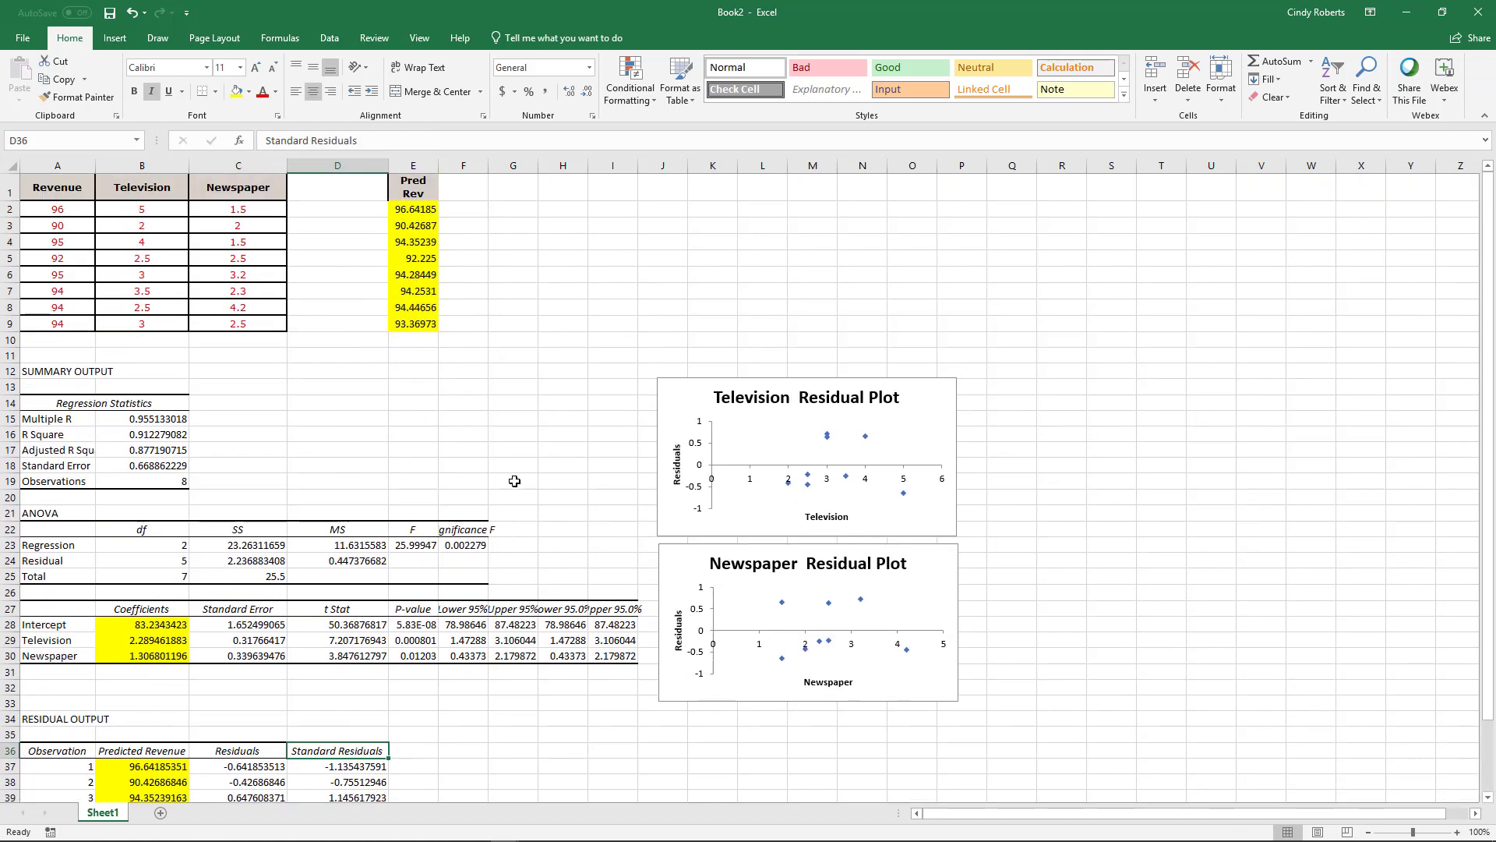
{"action": "left_click", "coordinate": [480, 188]}
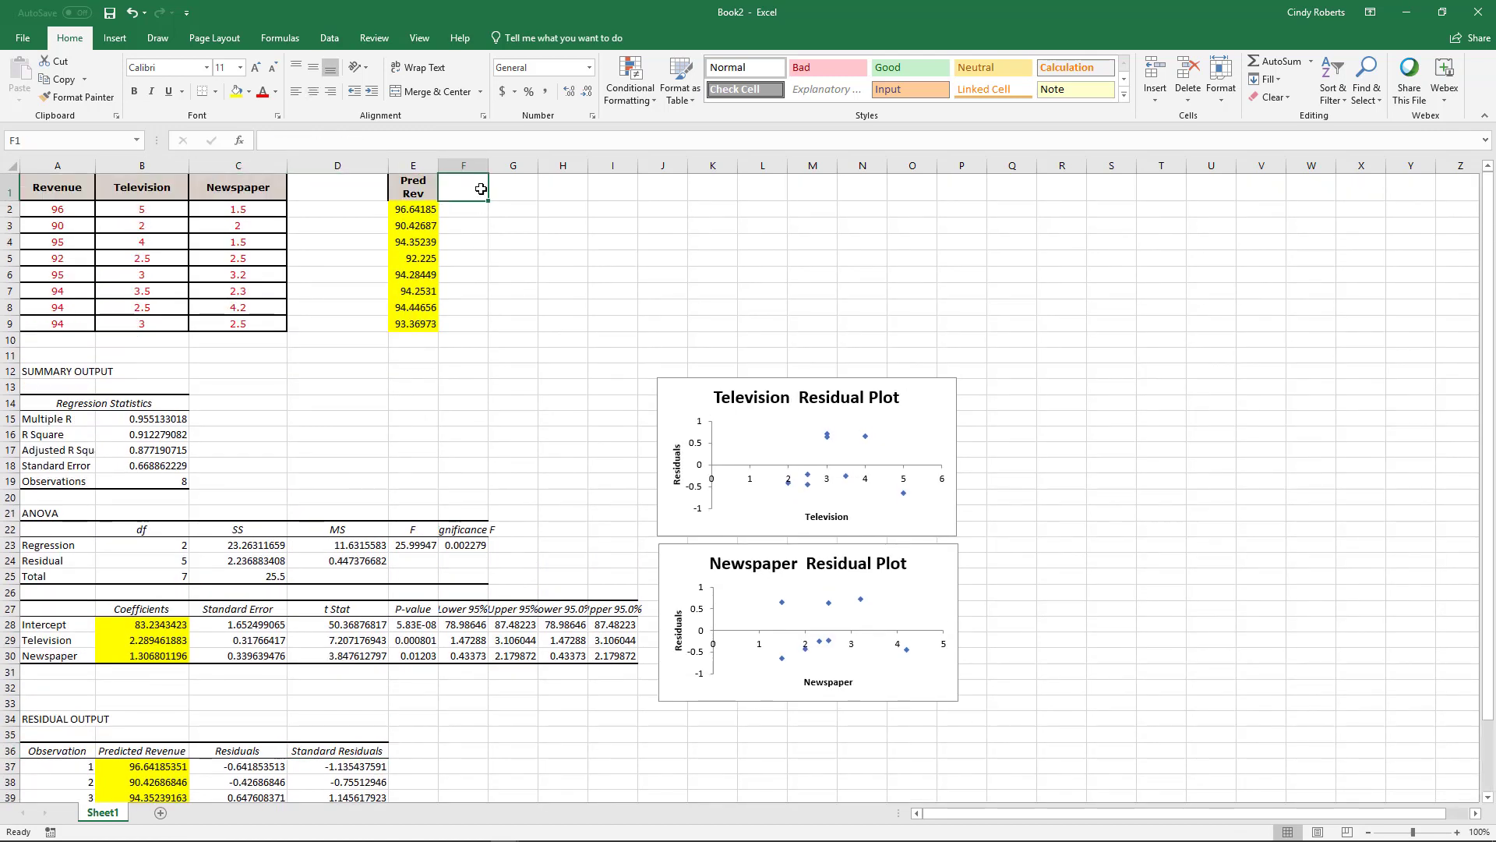
{"action": "type", "text": "Residual"}
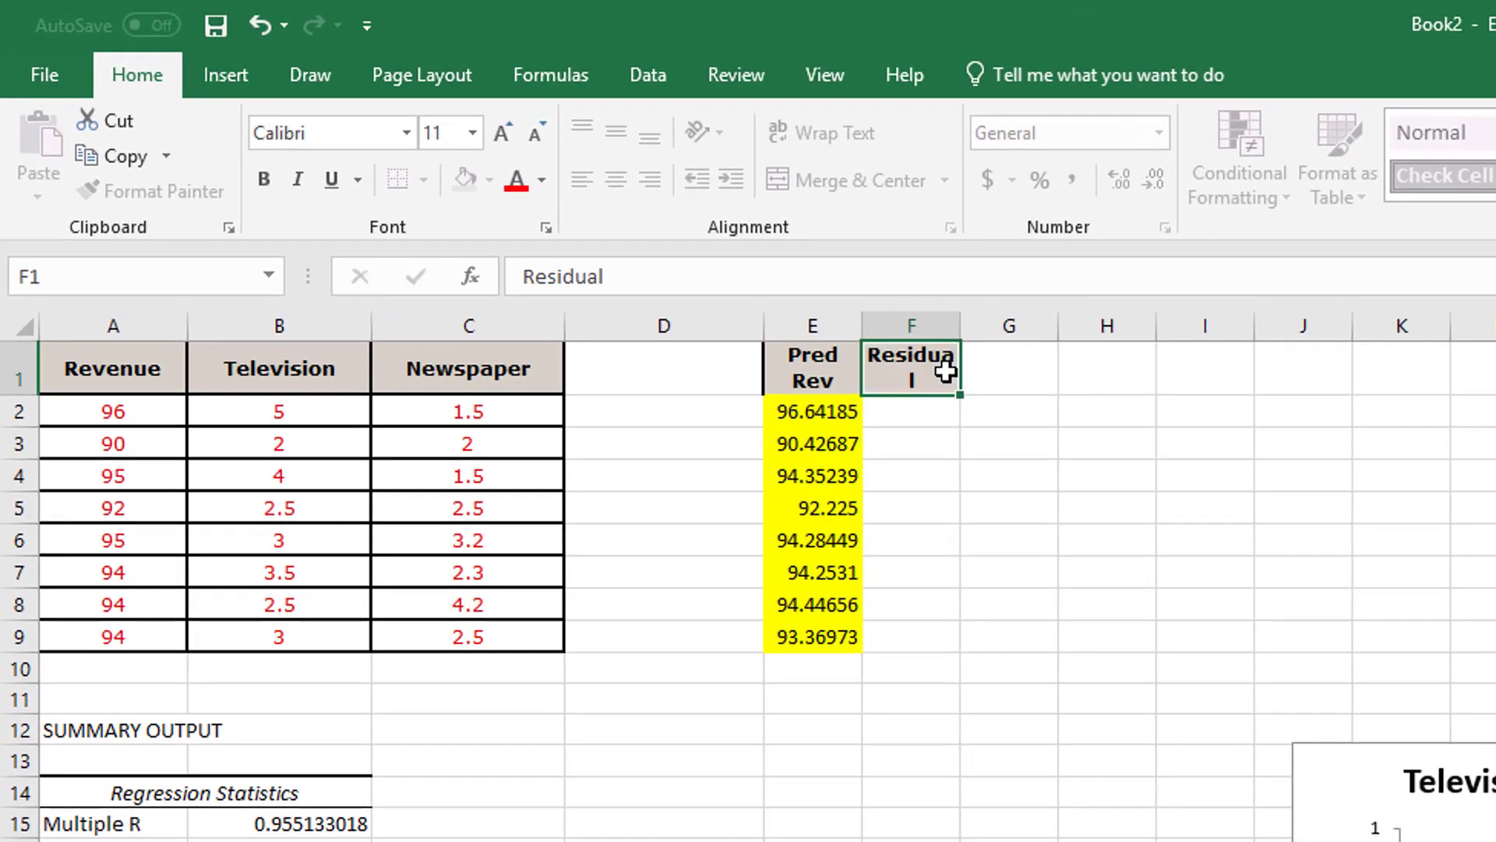
{"action": "key", "text": "Return"}
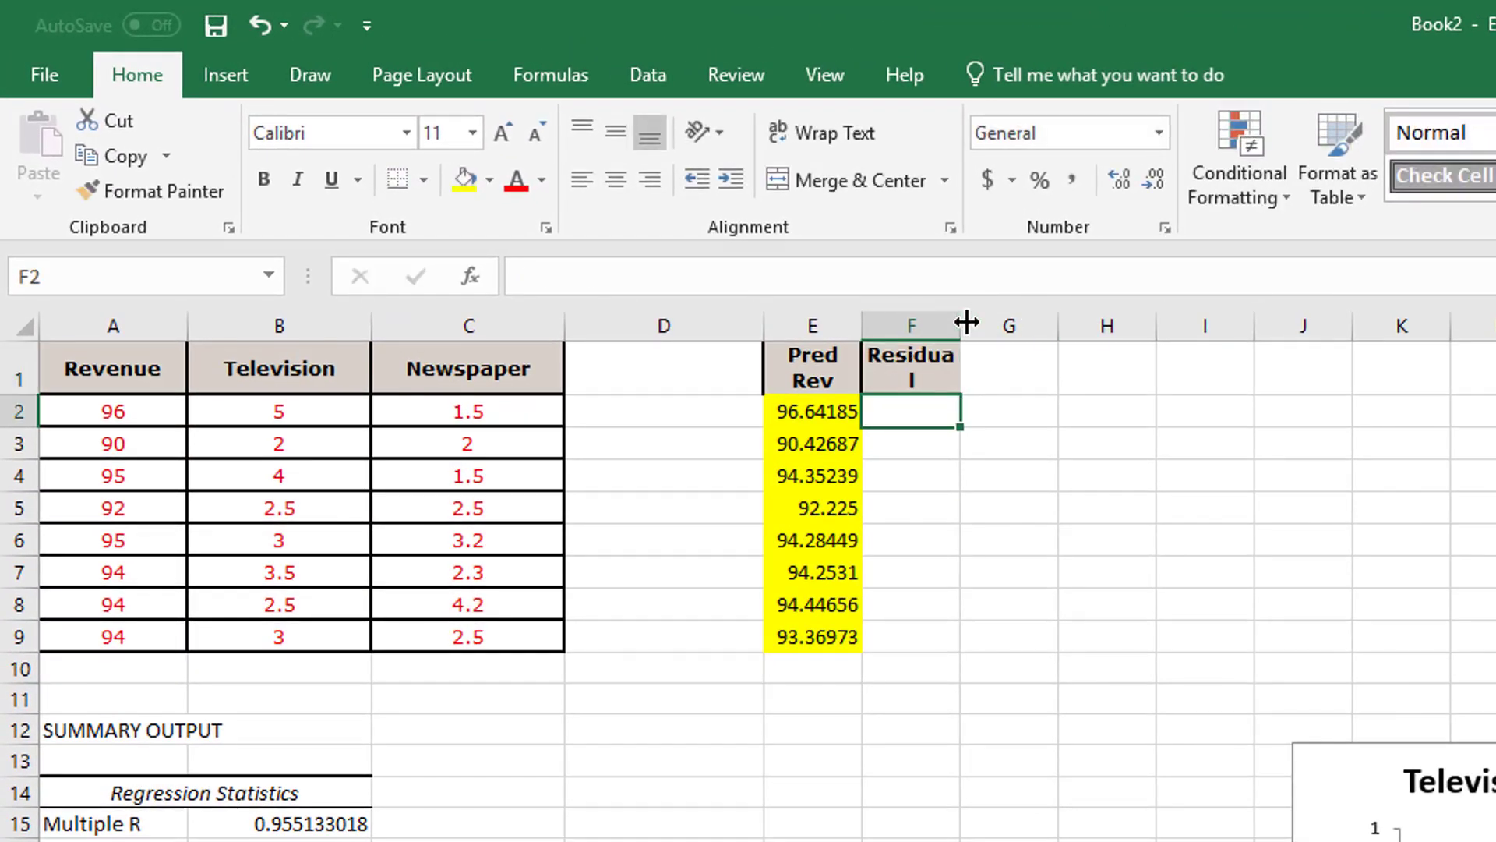
{"action": "left_click_drag", "start_coordinate": [961, 320], "coordinate": [989, 314]}
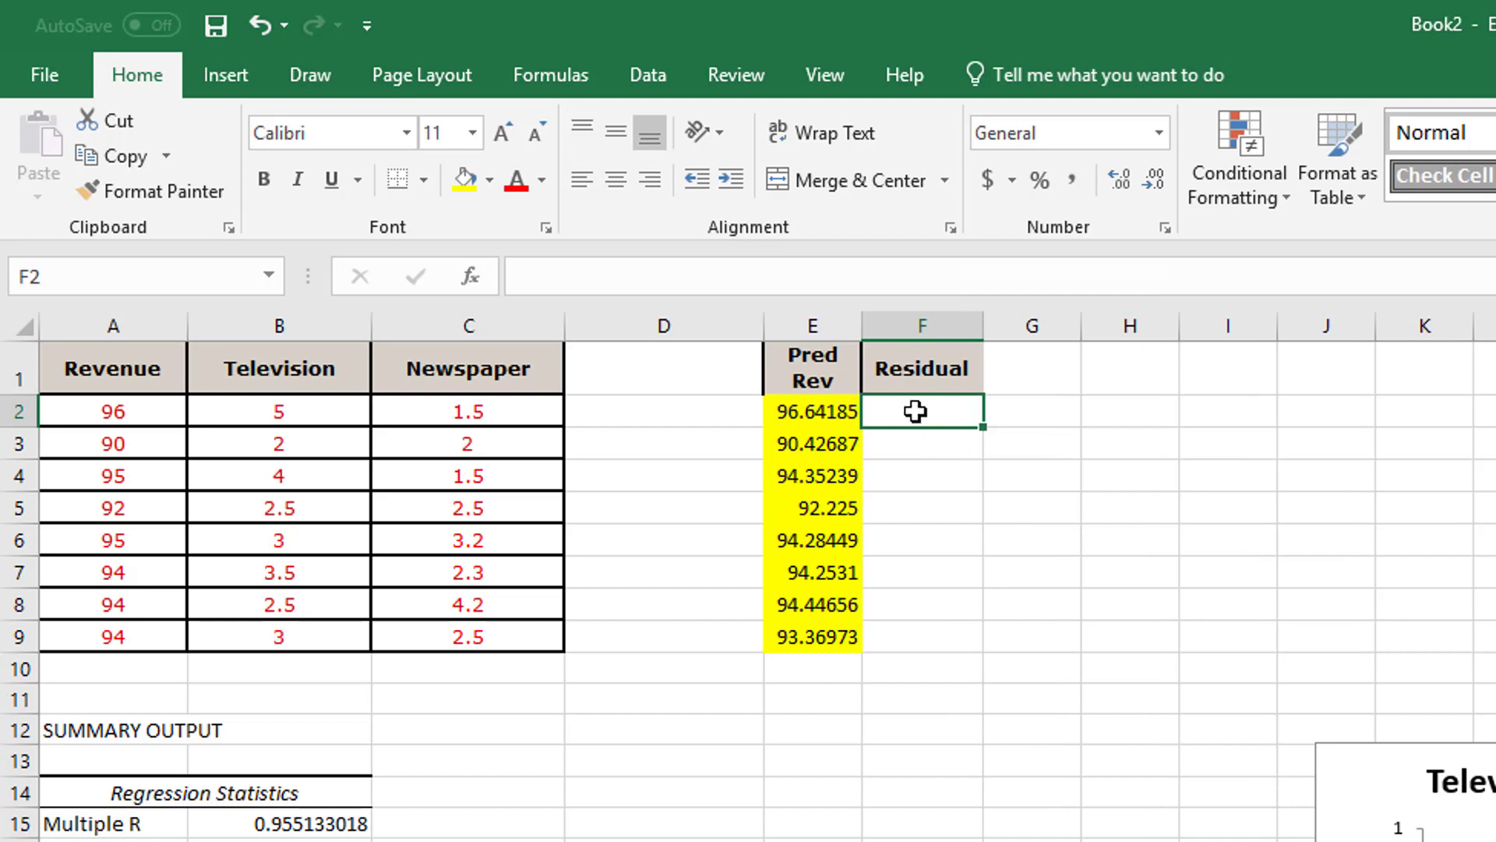
Step: Enter the residual formula =A2-E2 in F2 and fill it down to F9
{"action": "type", "text": "="}
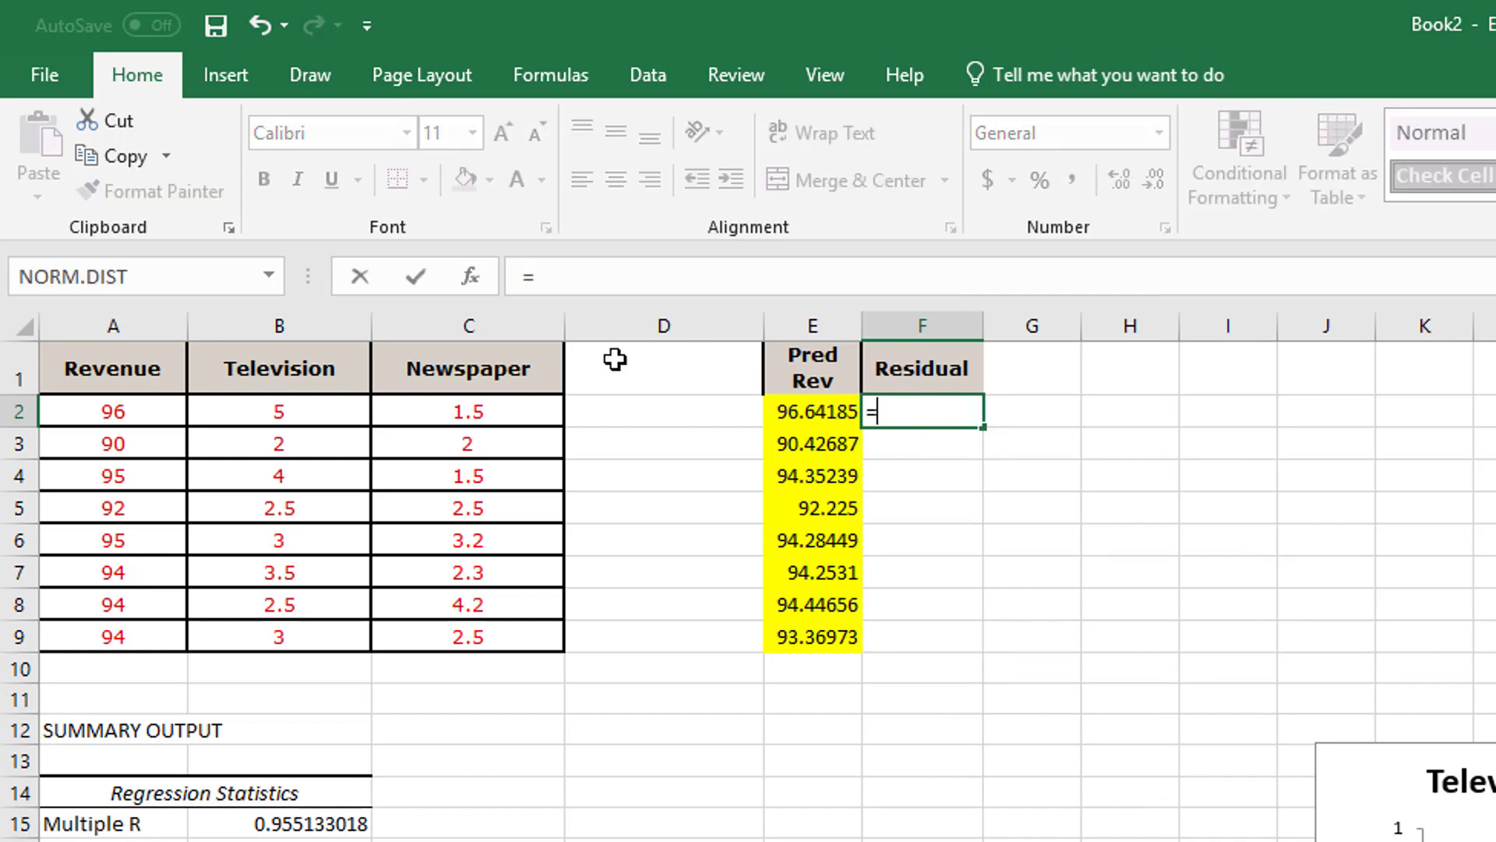
{"action": "left_click", "coordinate": [117, 417]}
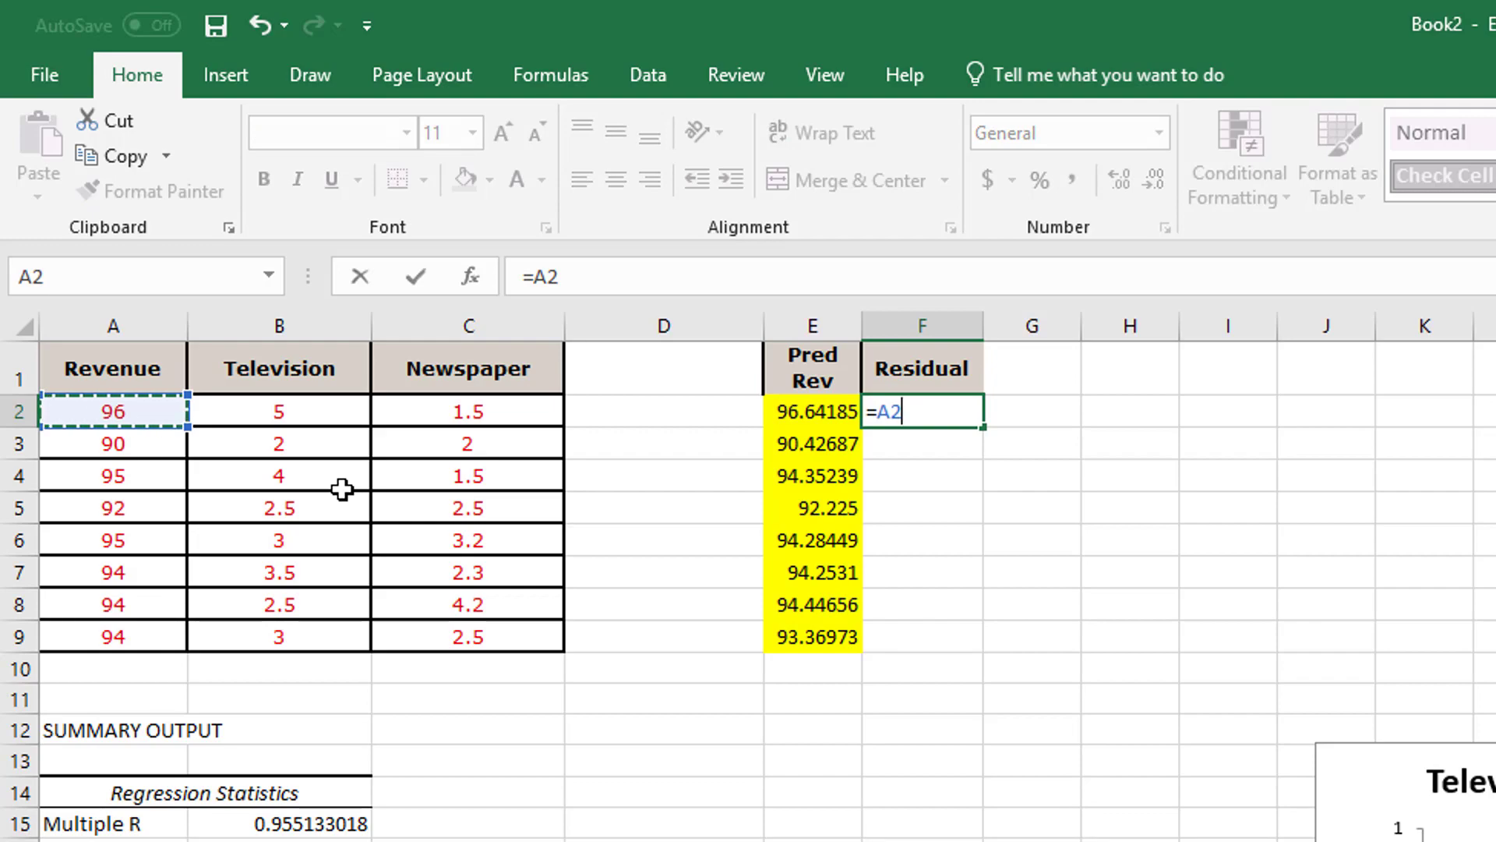
{"action": "type", "text": "-"}
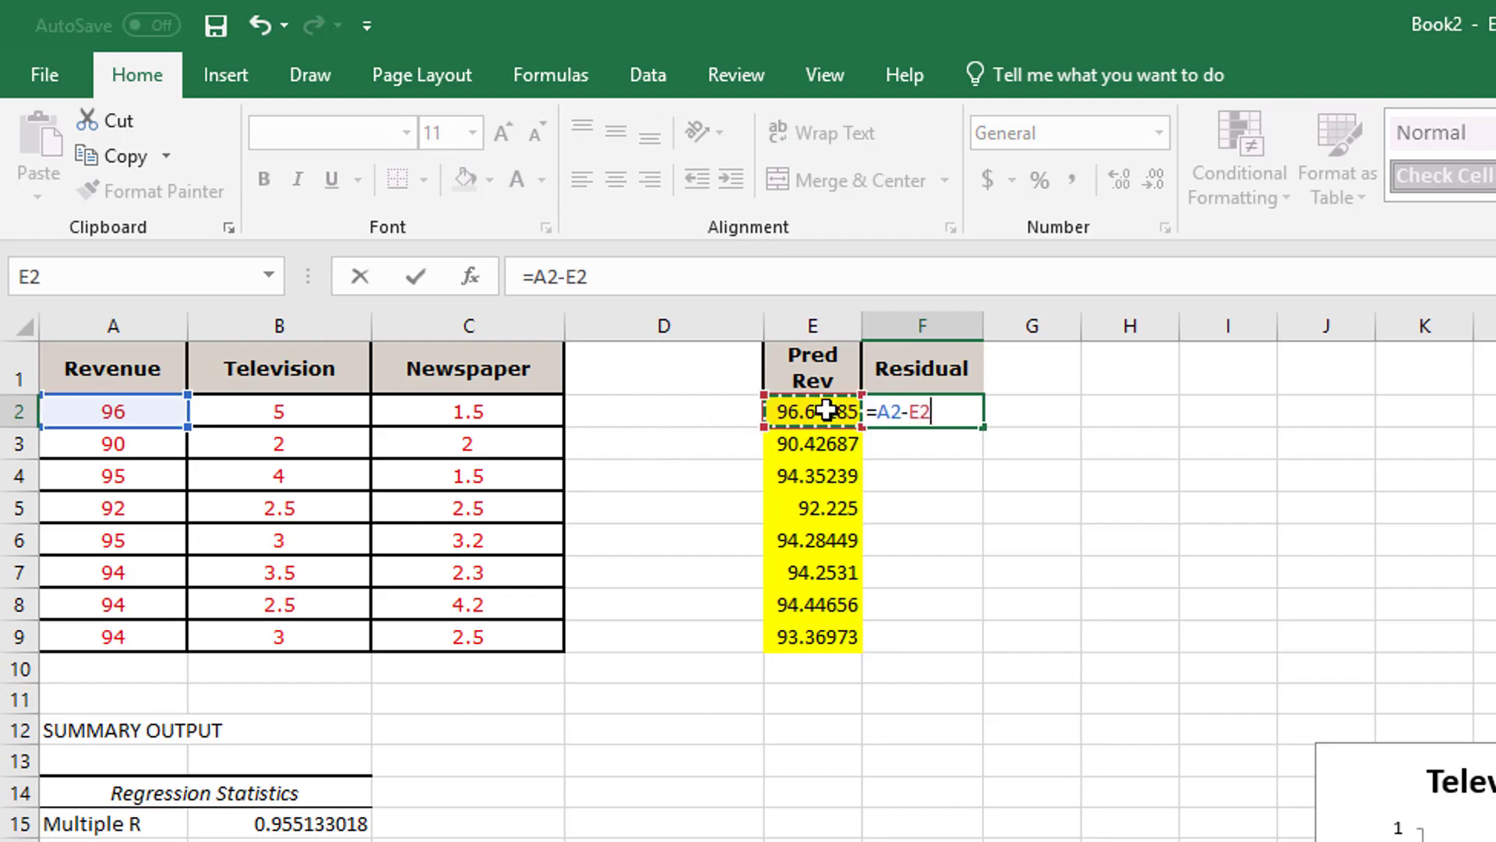
{"action": "key", "text": "Return"}
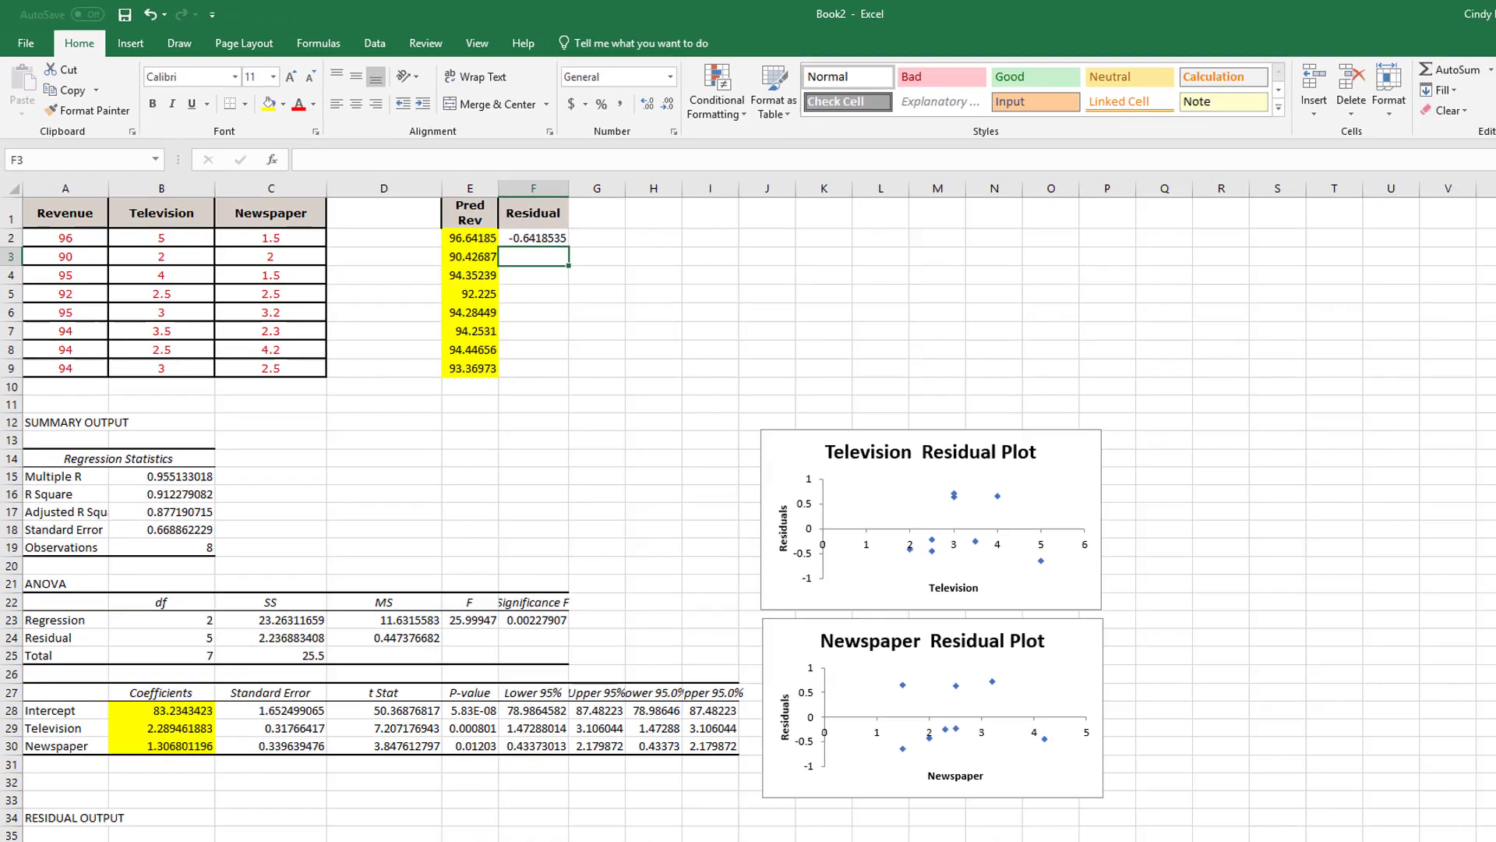
{"action": "left_click", "coordinate": [270, 841]}
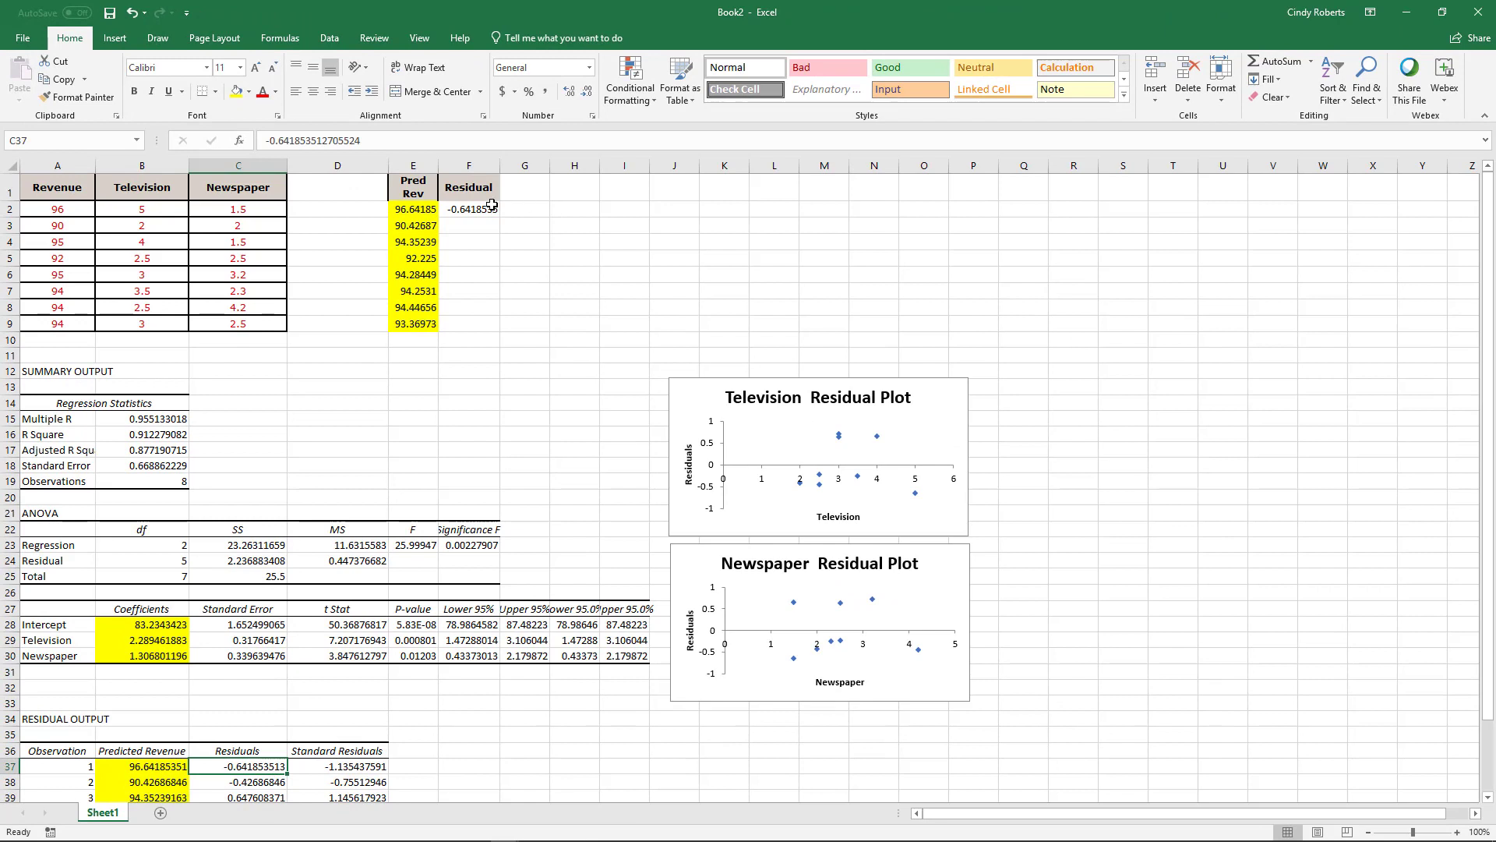
{"action": "left_click", "coordinate": [491, 207]}
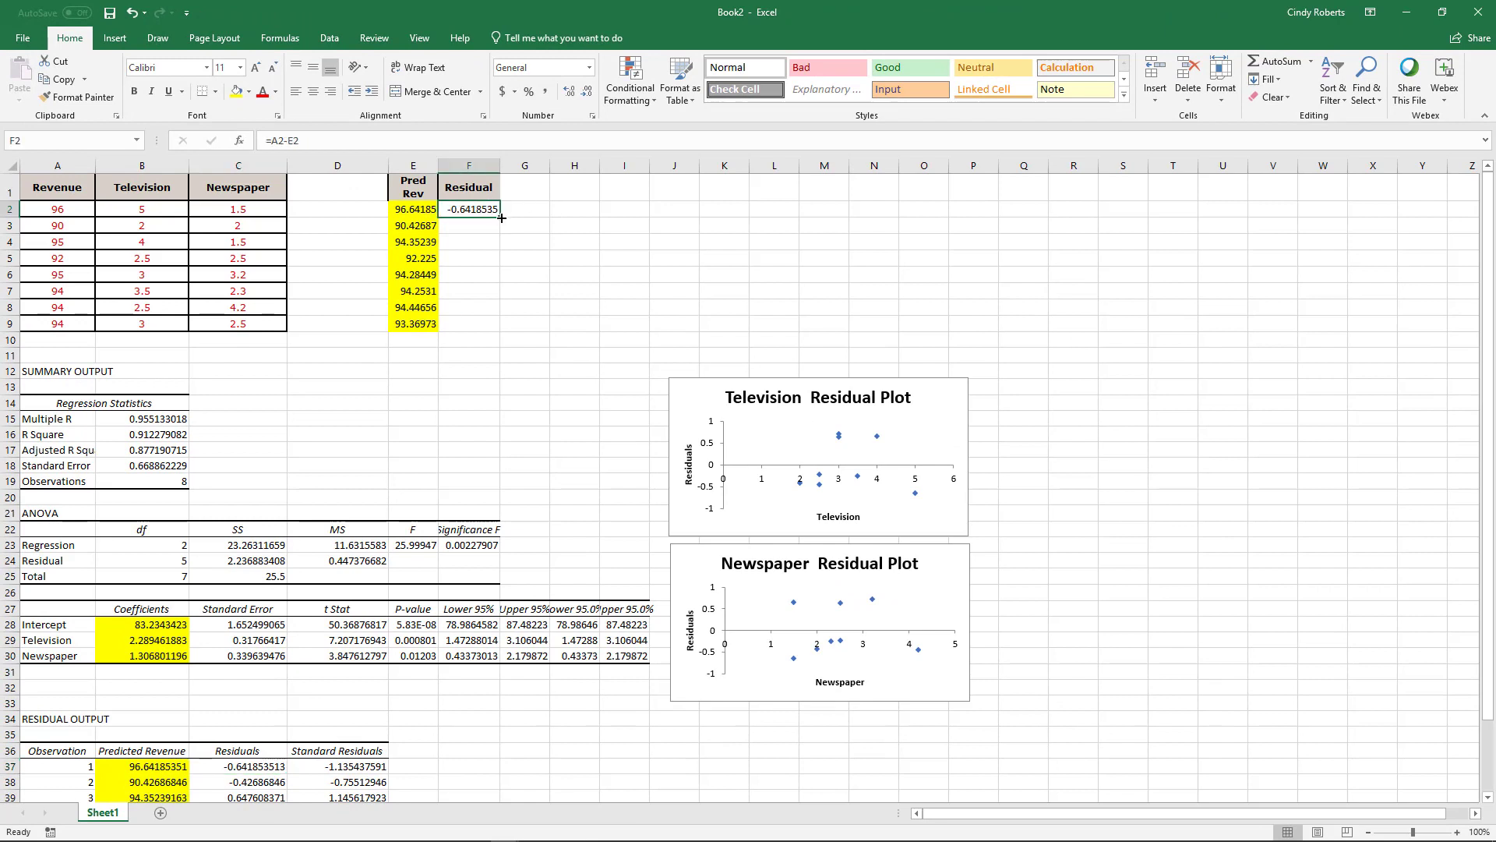
{"action": "left_click_drag", "start_coordinate": [502, 218], "coordinate": [499, 327]}
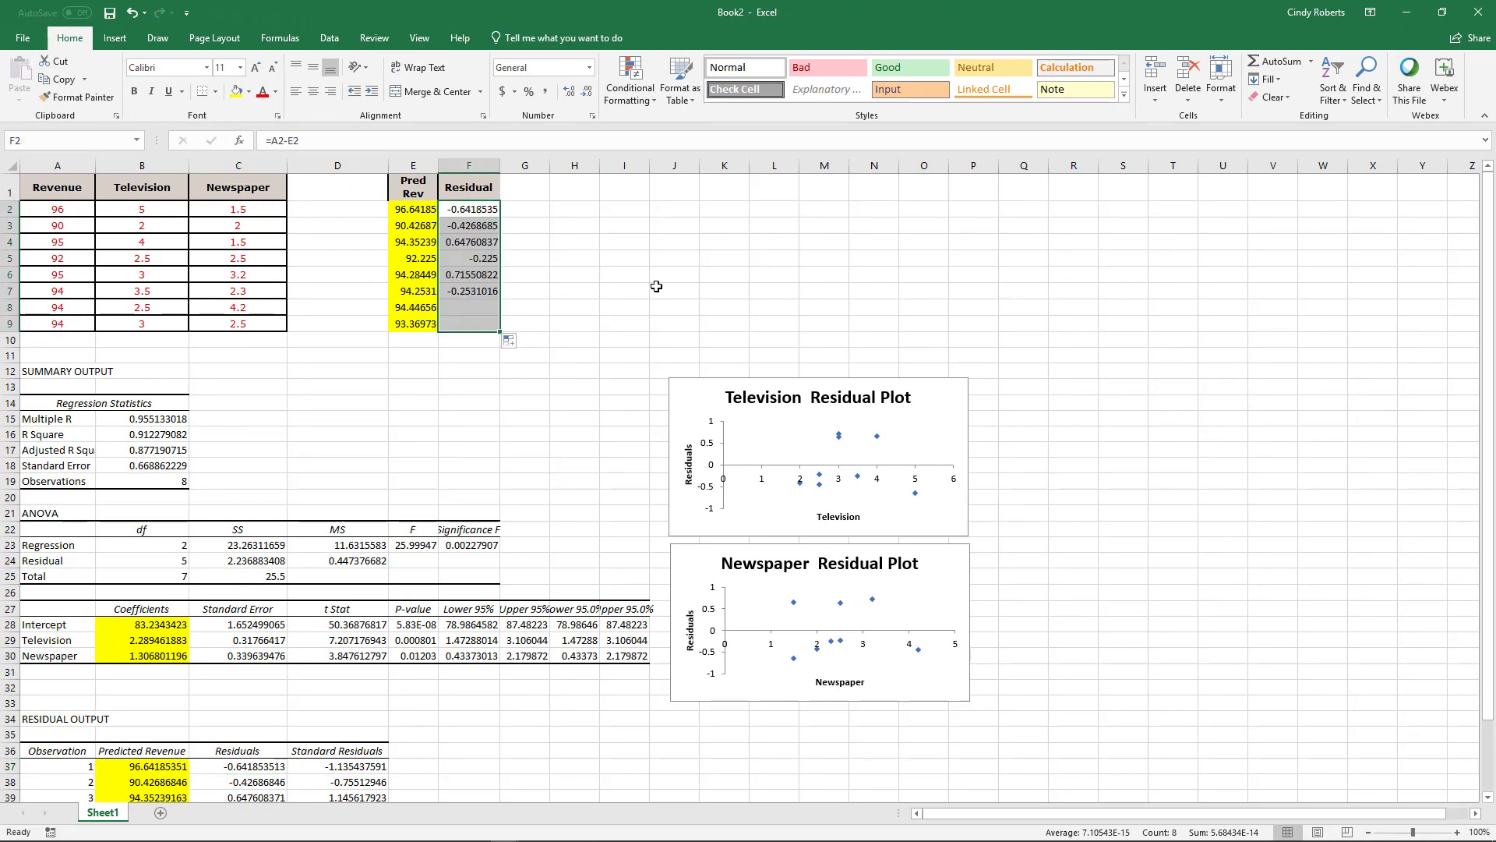
Step: Apply the Bad cell style (pink fill, dark red text) to F2:F9 and C37:C44
{"action": "left_click", "coordinate": [820, 73]}
{"action": "scroll", "coordinate": [423, 446], "scroll_direction": "down", "scroll_amount": 2}
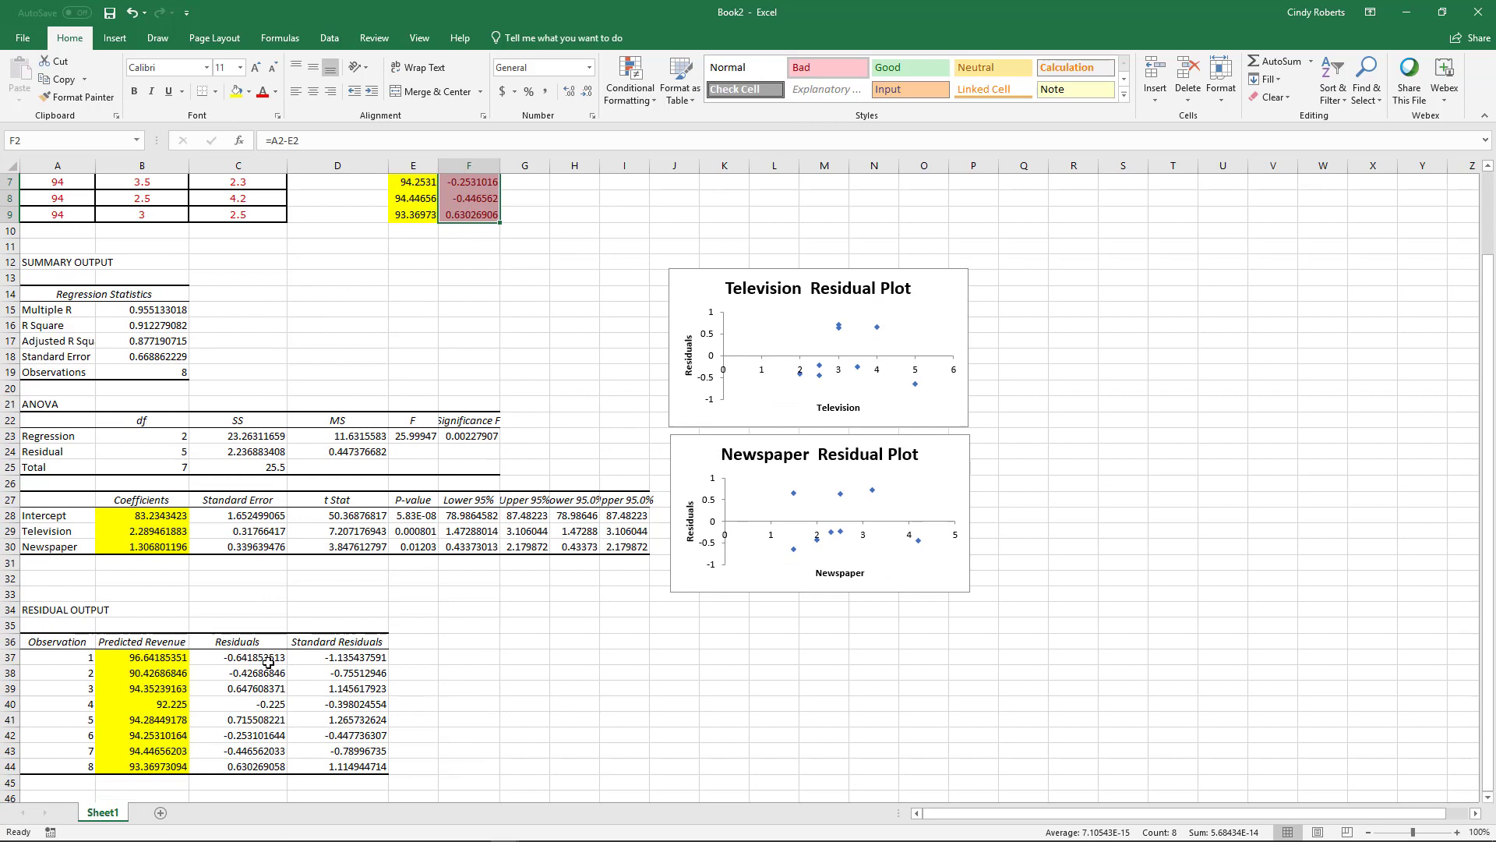
{"action": "left_click_drag", "start_coordinate": [265, 657], "coordinate": [257, 768]}
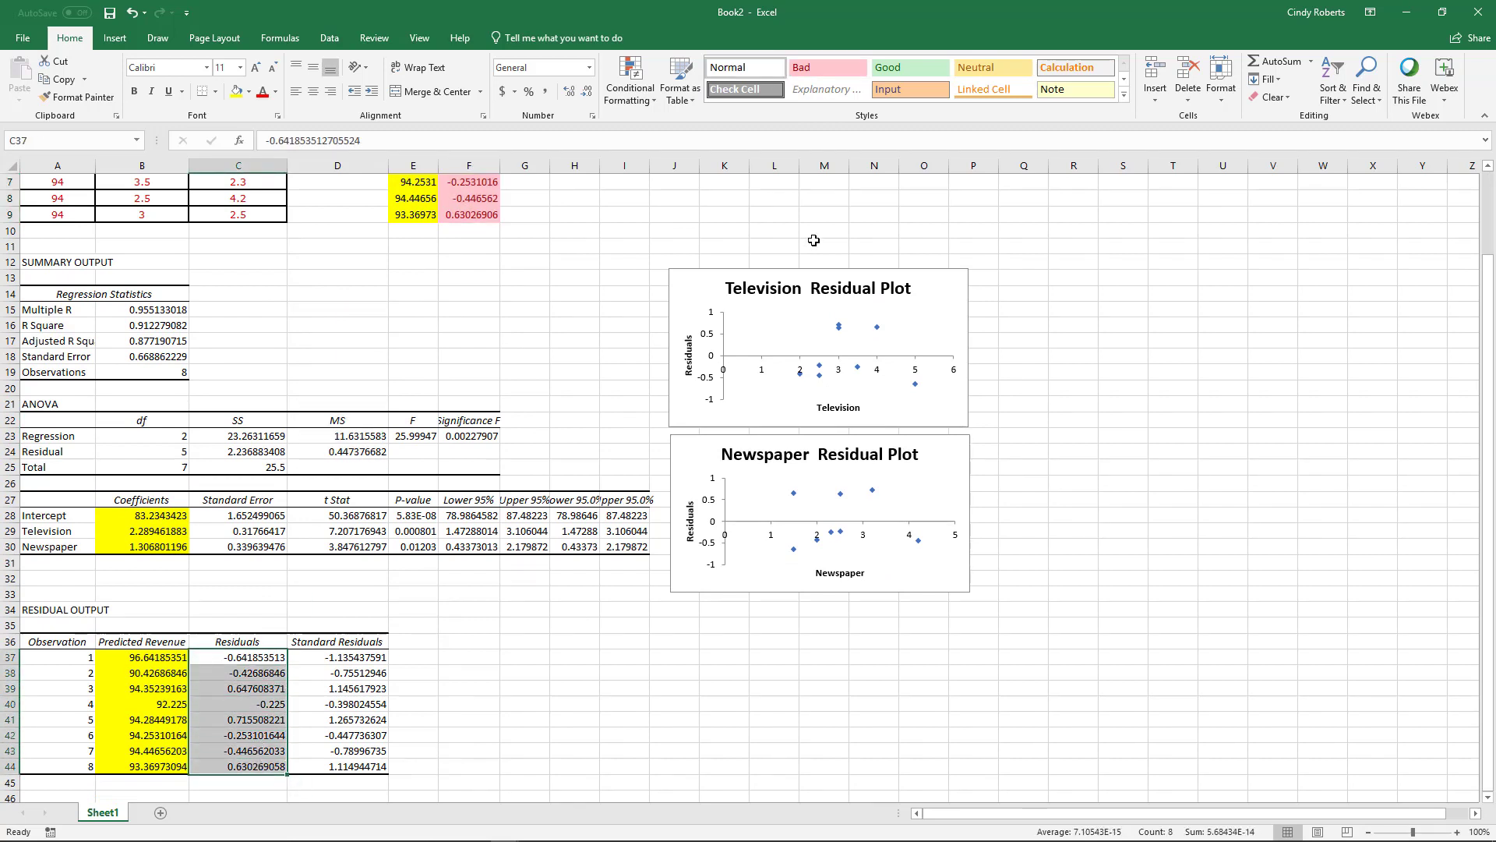
{"action": "left_click", "coordinate": [834, 68]}
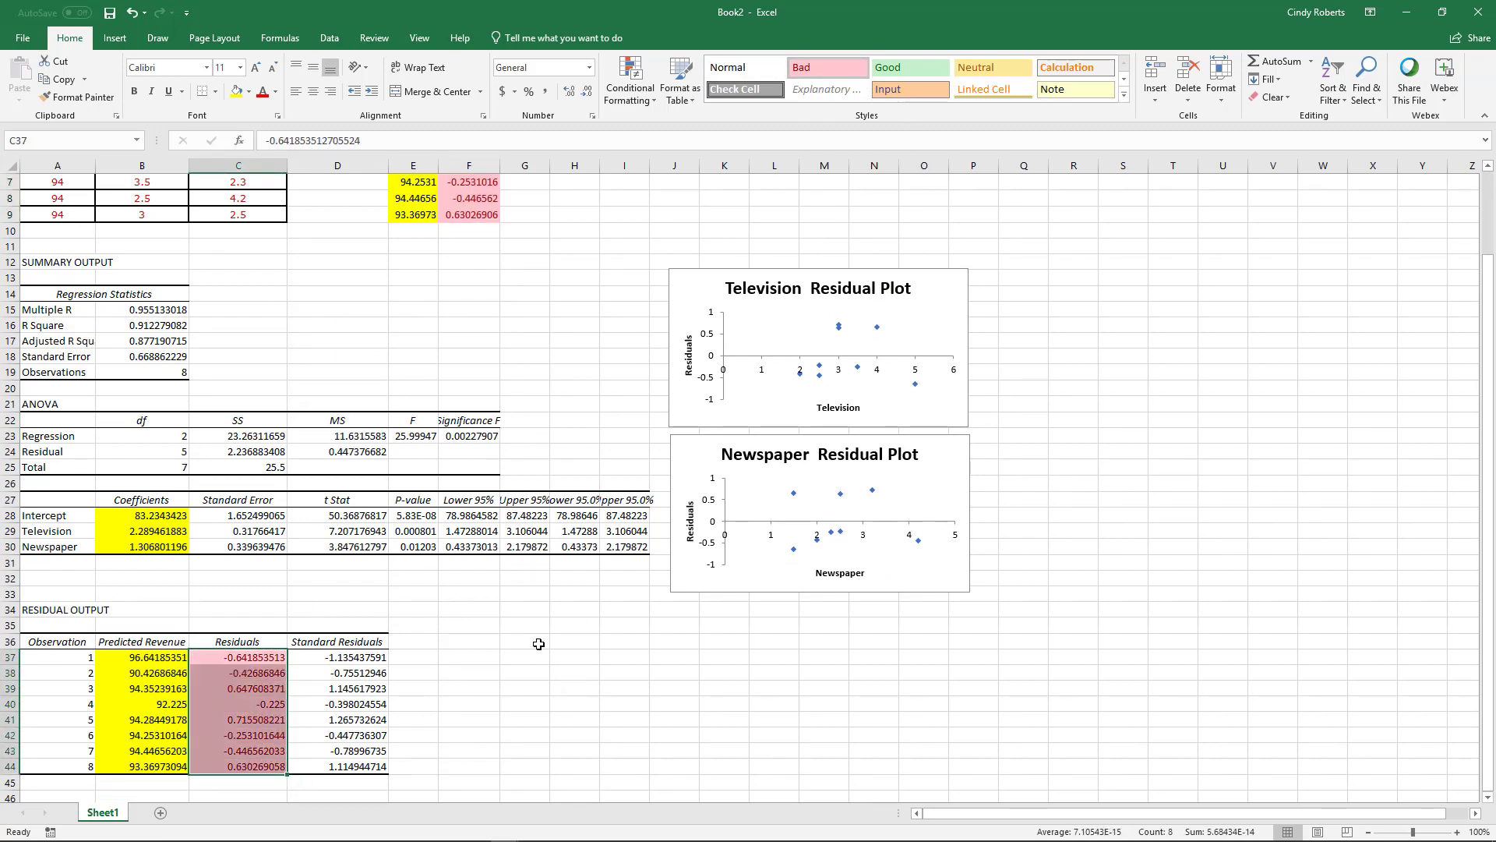
{"action": "scroll", "coordinate": [558, 499], "scroll_direction": "up", "scroll_amount": 2}
{"action": "scroll", "coordinate": [522, 495], "scroll_direction": "down", "scroll_amount": 2}
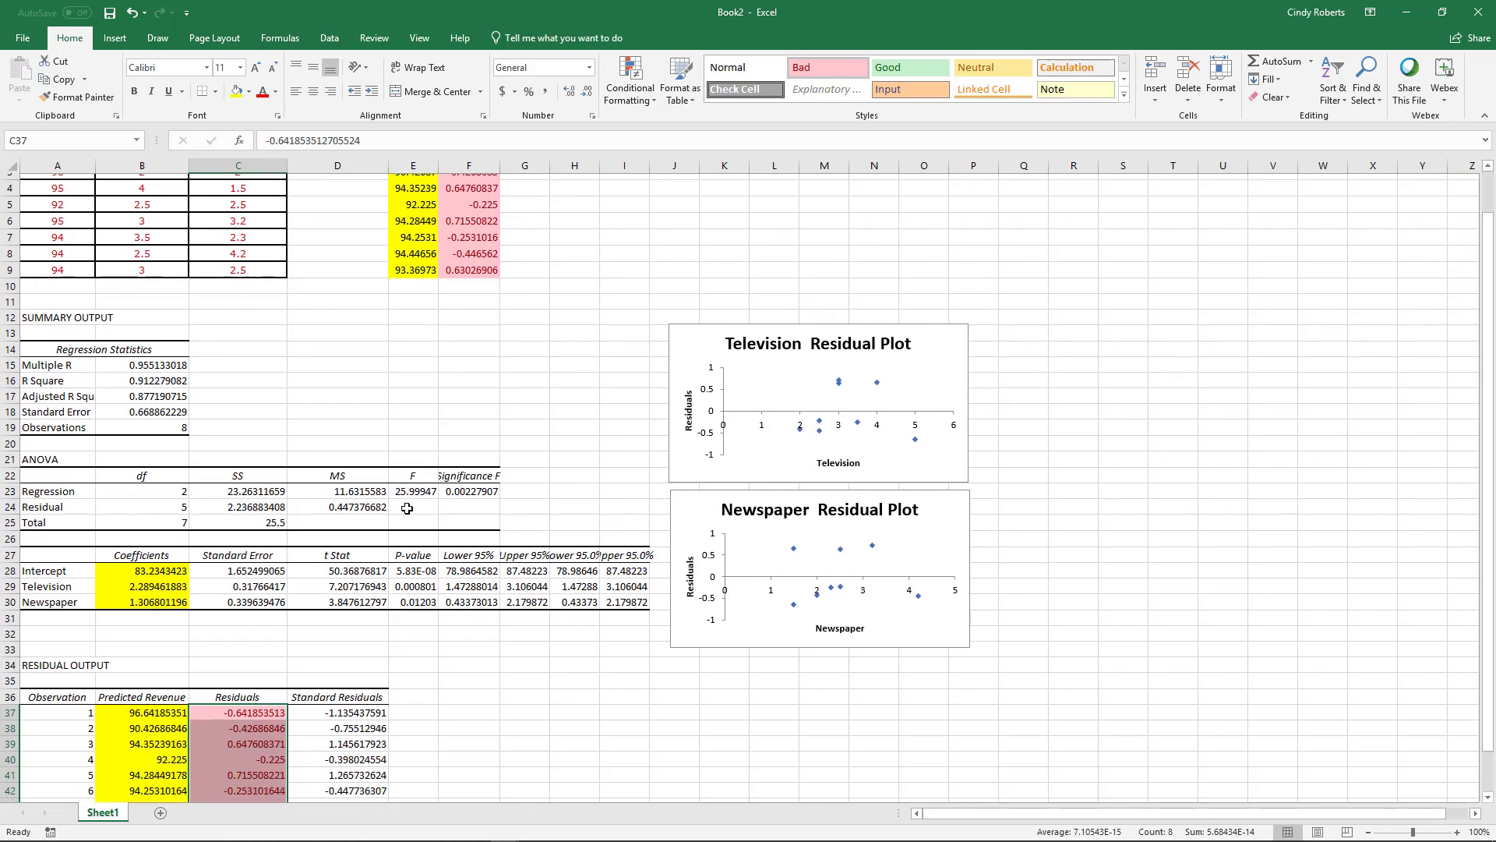
{"action": "scroll", "coordinate": [386, 720], "scroll_direction": "up", "scroll_amount": 2}
{"action": "scroll", "coordinate": [385, 706], "scroll_direction": "down", "scroll_amount": 2}
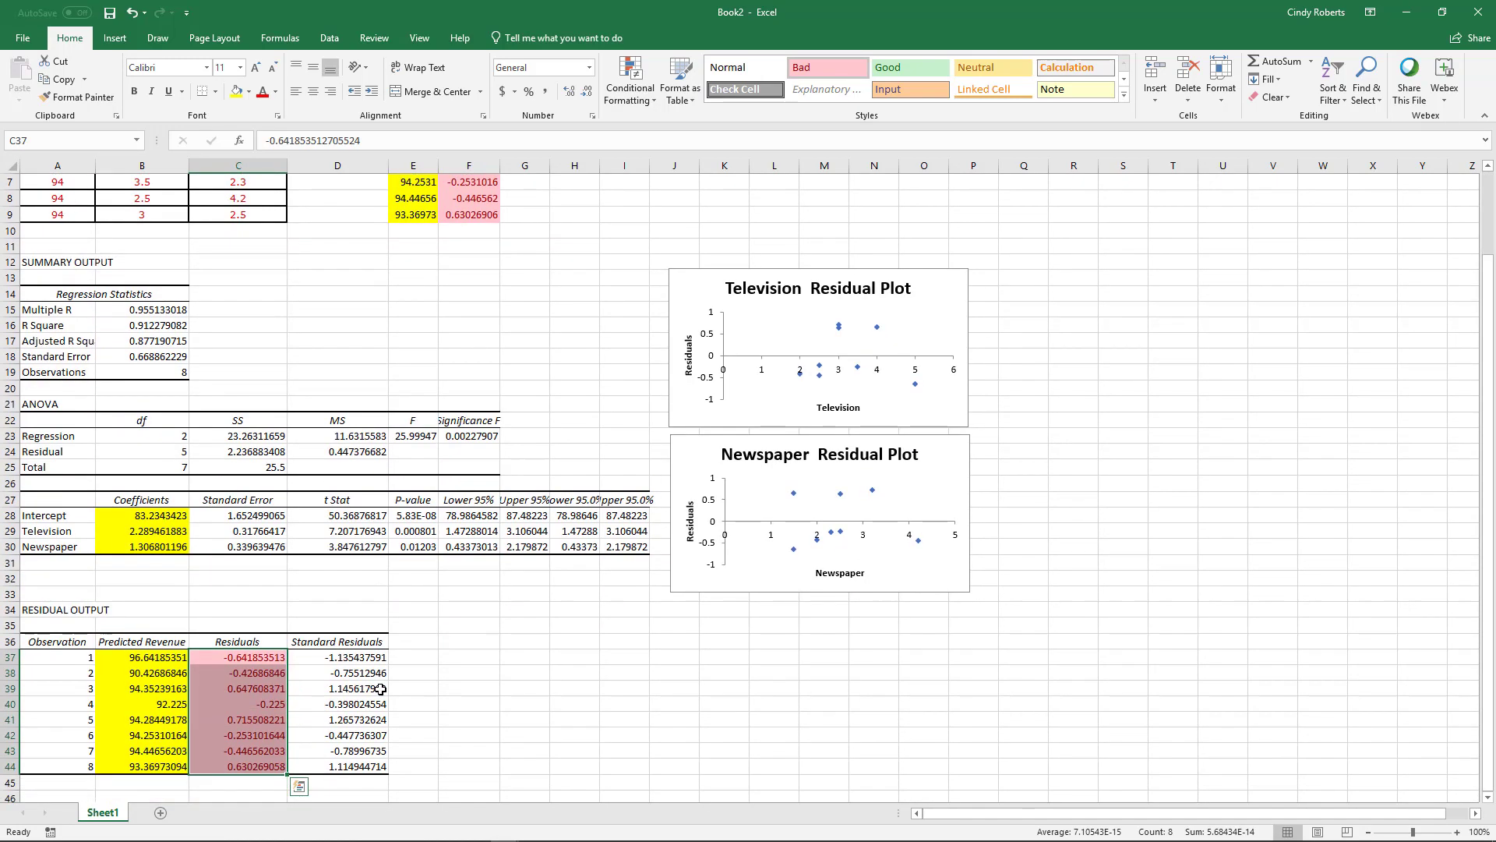
{"action": "left_click", "coordinate": [522, 621]}
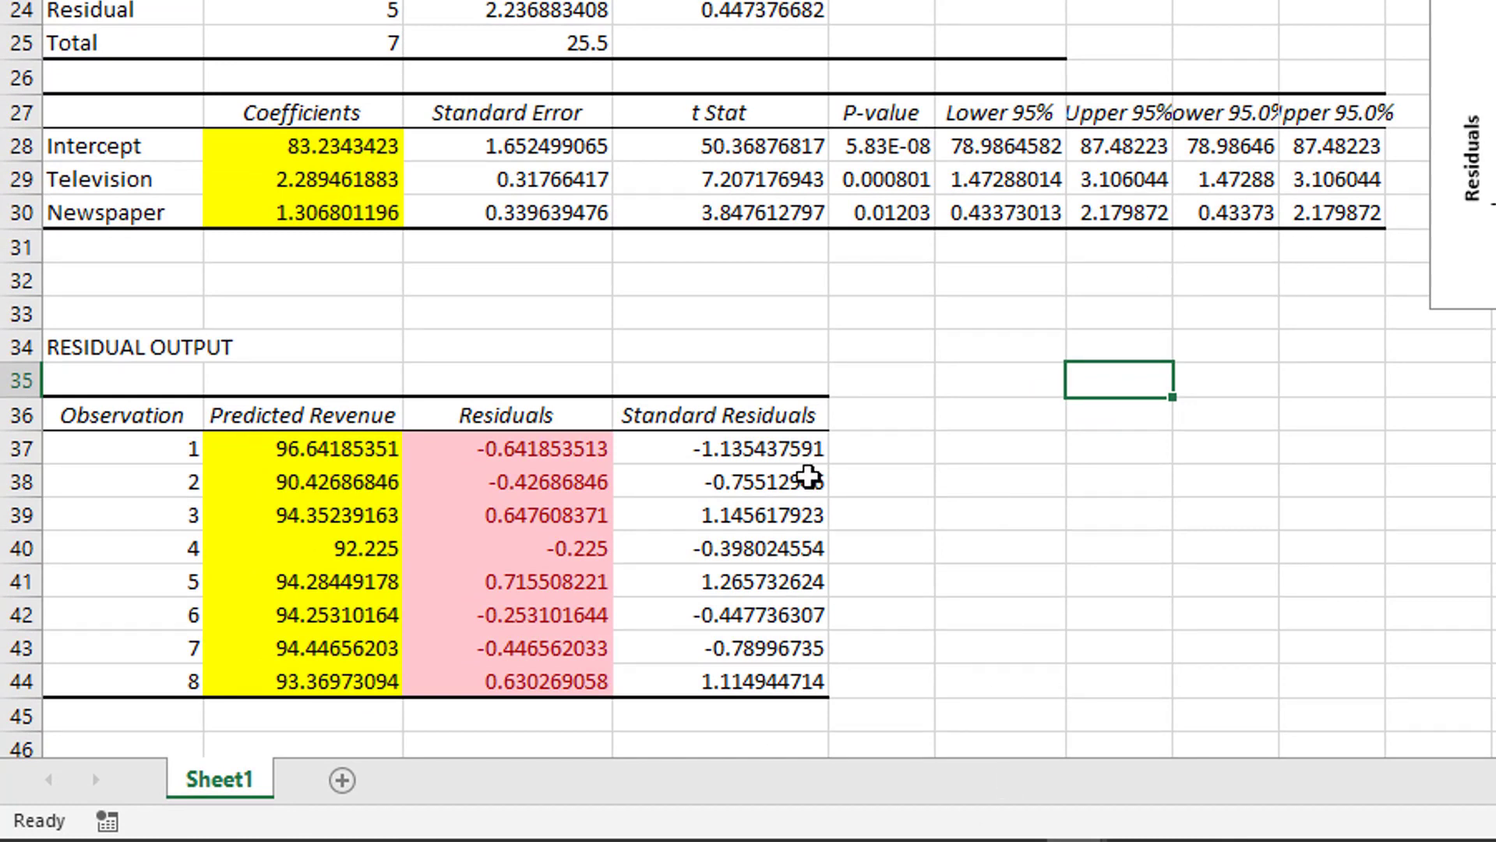
{"action": "left_click_drag", "start_coordinate": [720, 448], "coordinate": [736, 683]}
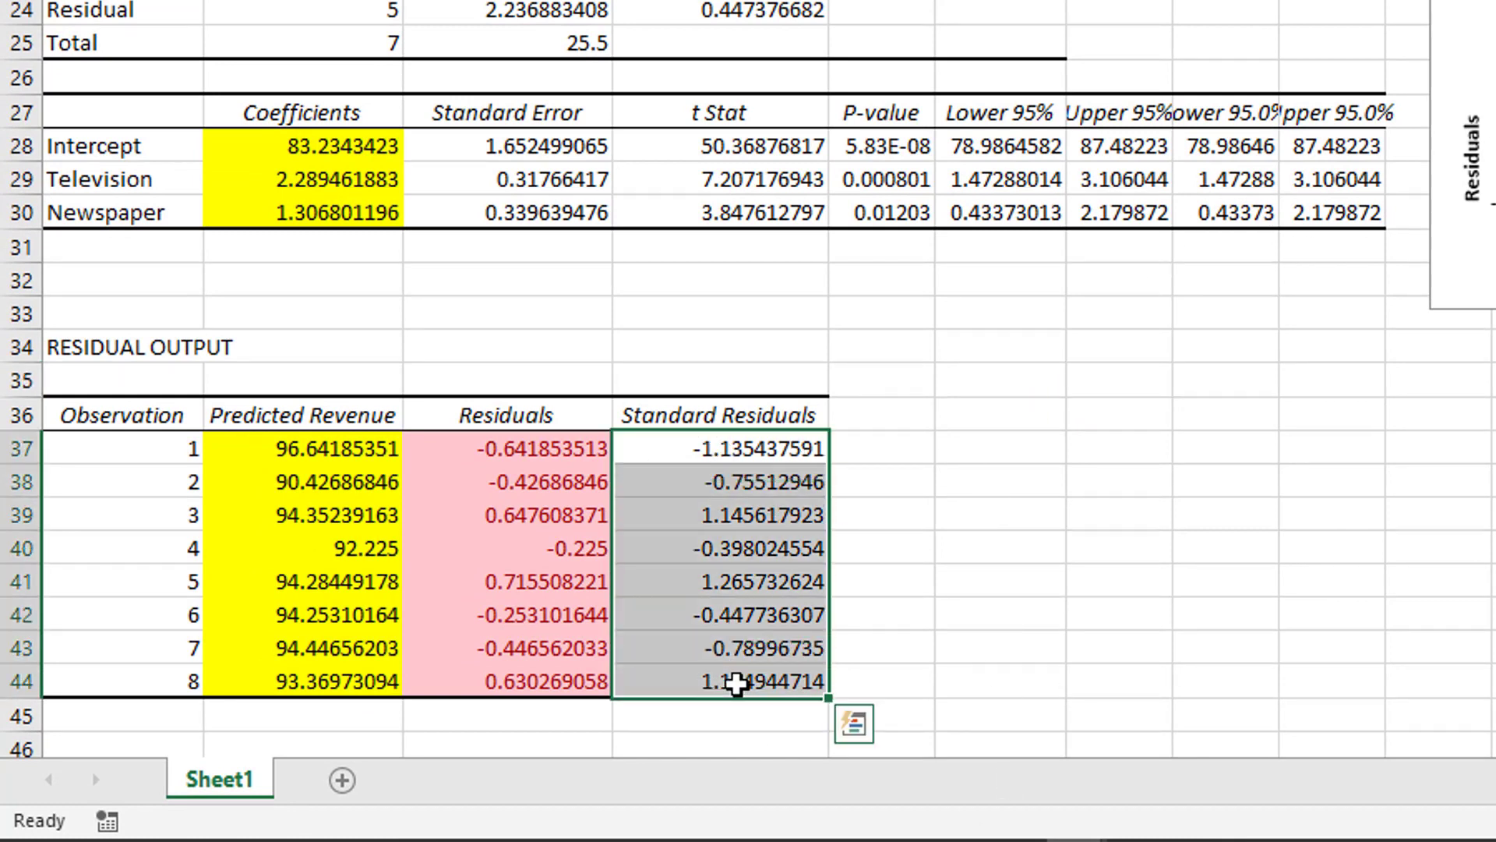
{"action": "left_click", "coordinate": [704, 510]}
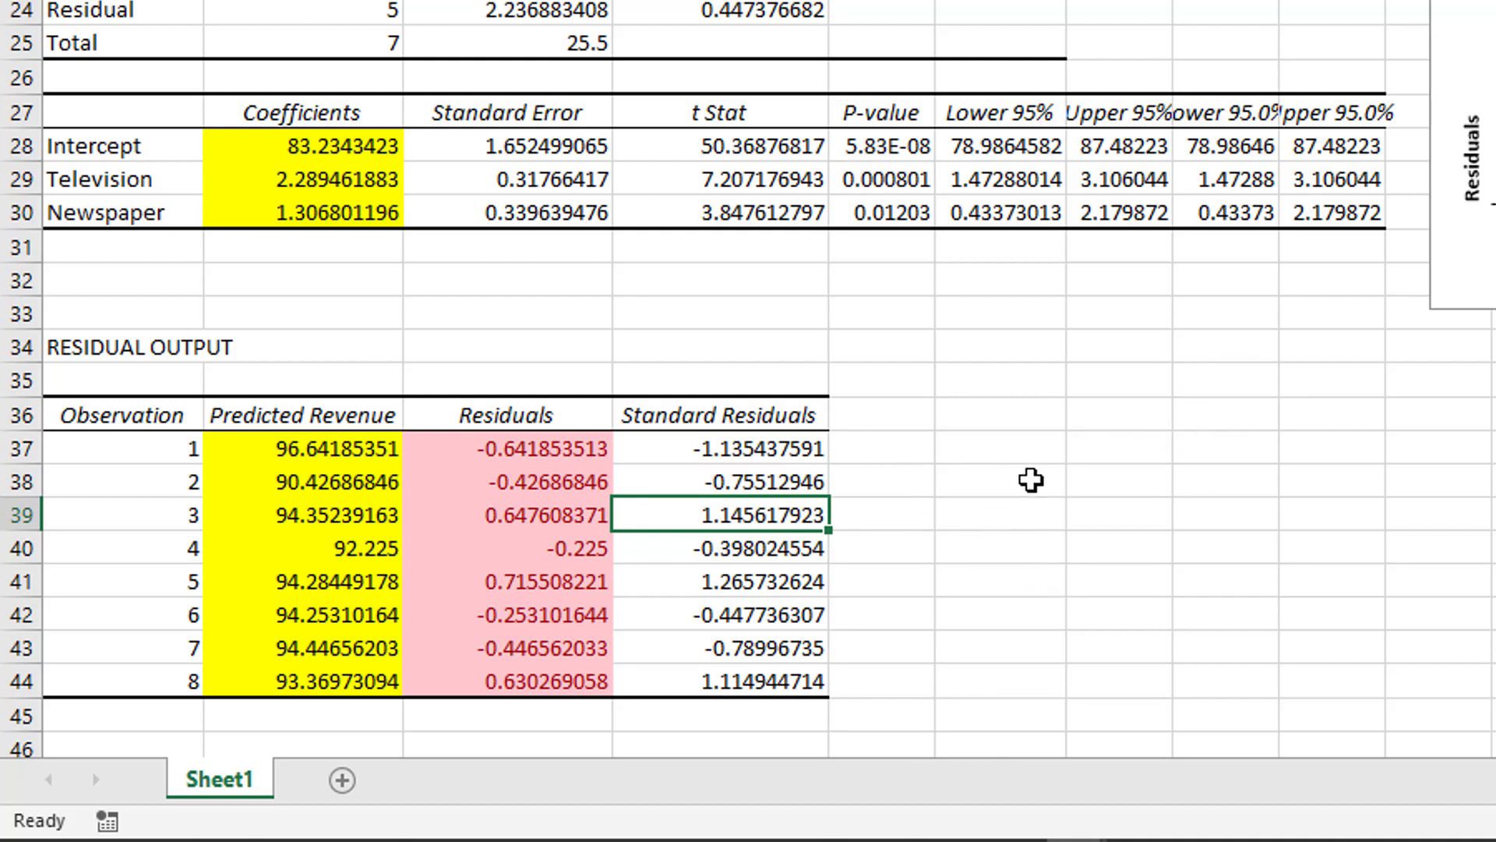
{"action": "left_click", "coordinate": [777, 452]}
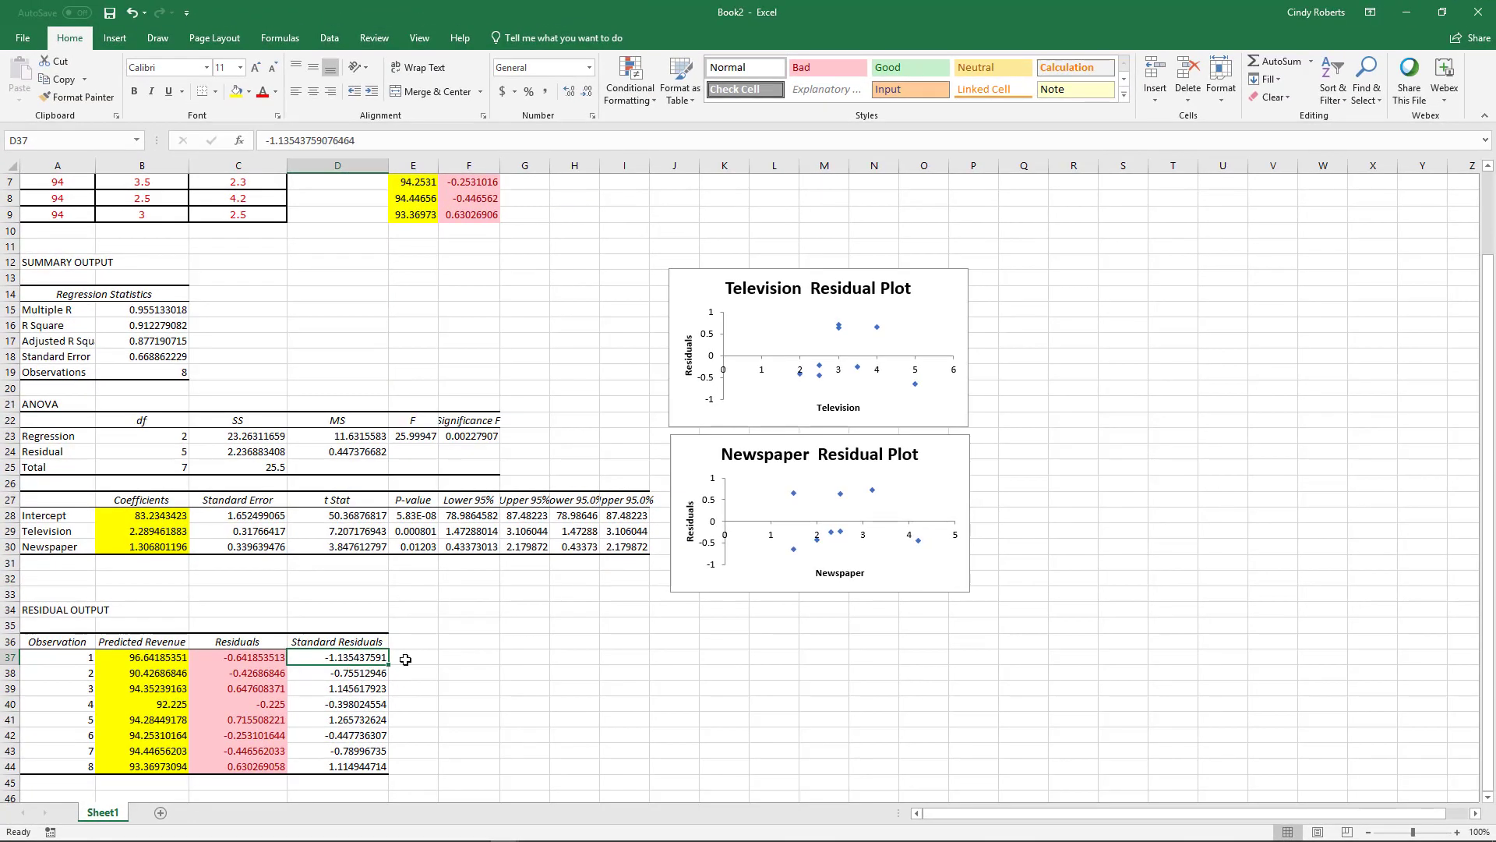
Step: Enlarge the Television Residual Plot up and left so its axis spans -0.8 to 0.8
{"action": "left_click", "coordinate": [683, 282]}
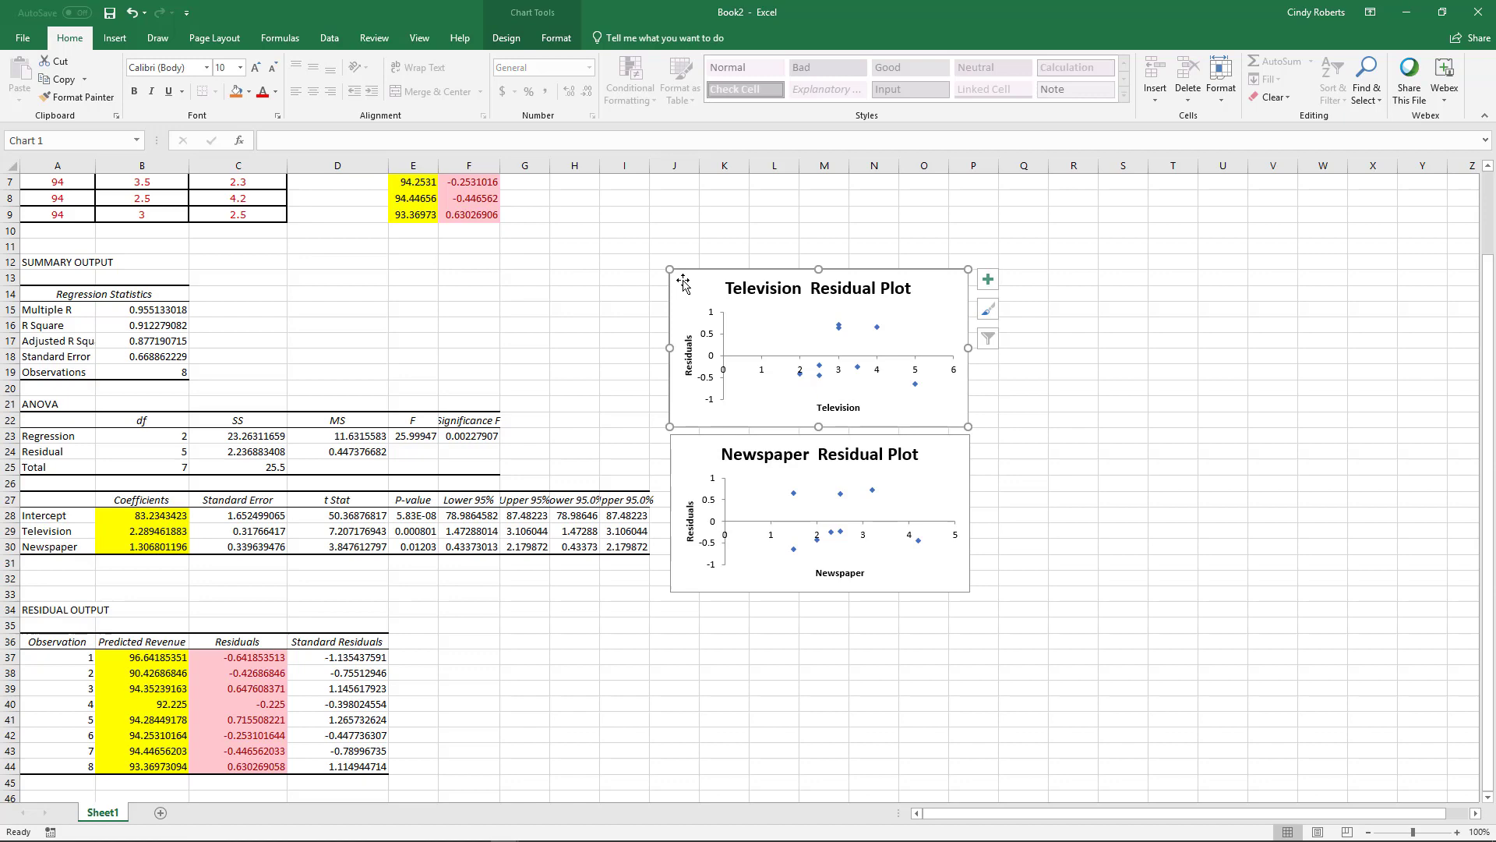
{"action": "left_click_drag", "start_coordinate": [669, 269], "coordinate": [596, 191]}
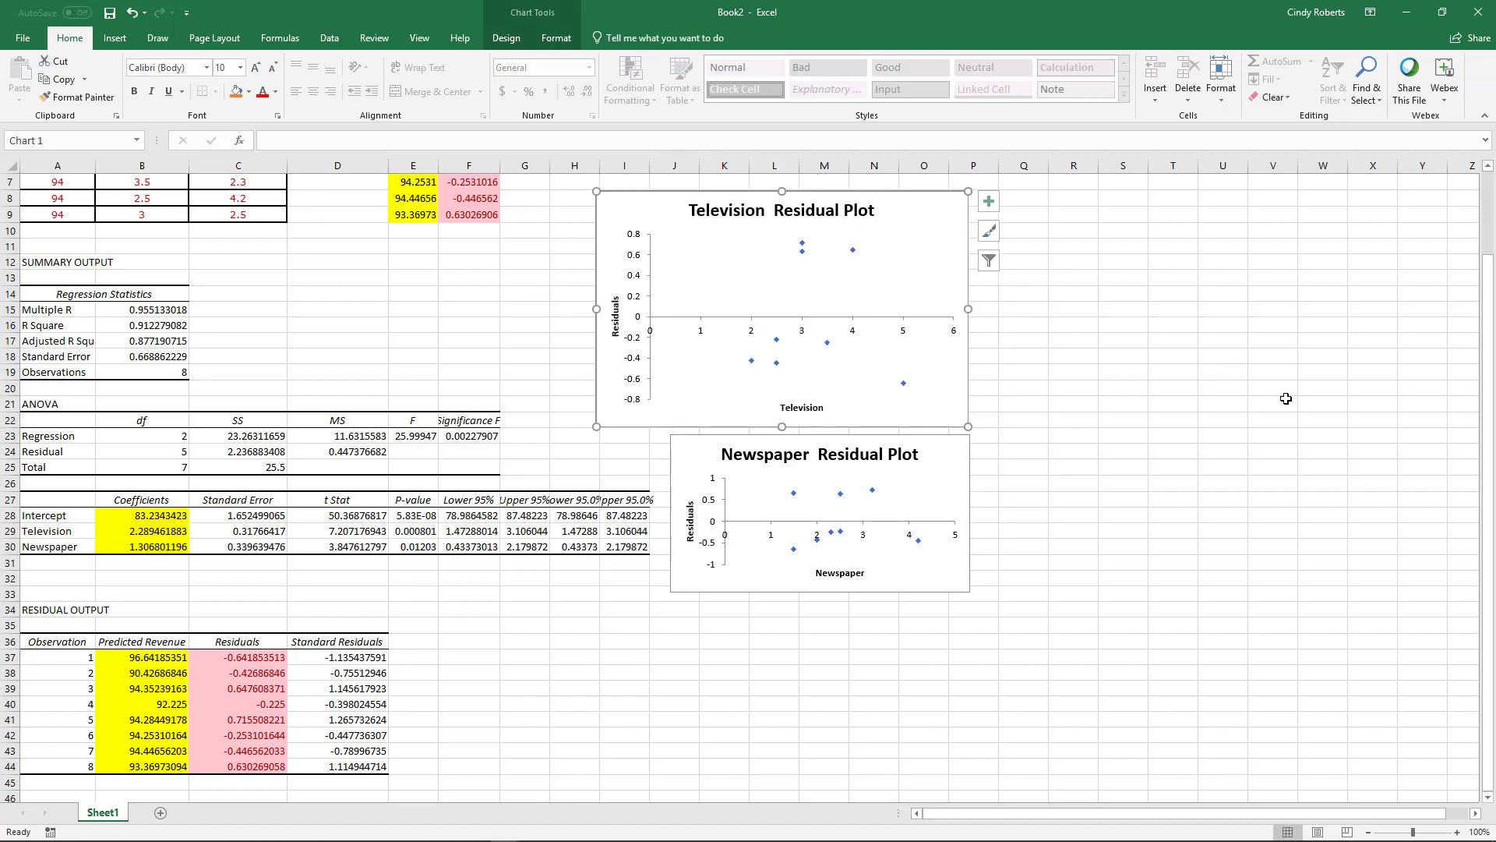
{"action": "scroll", "coordinate": [1184, 387], "scroll_direction": "up", "scroll_amount": 2}
{"action": "scroll", "coordinate": [1187, 401], "scroll_direction": "down", "scroll_amount": 2}
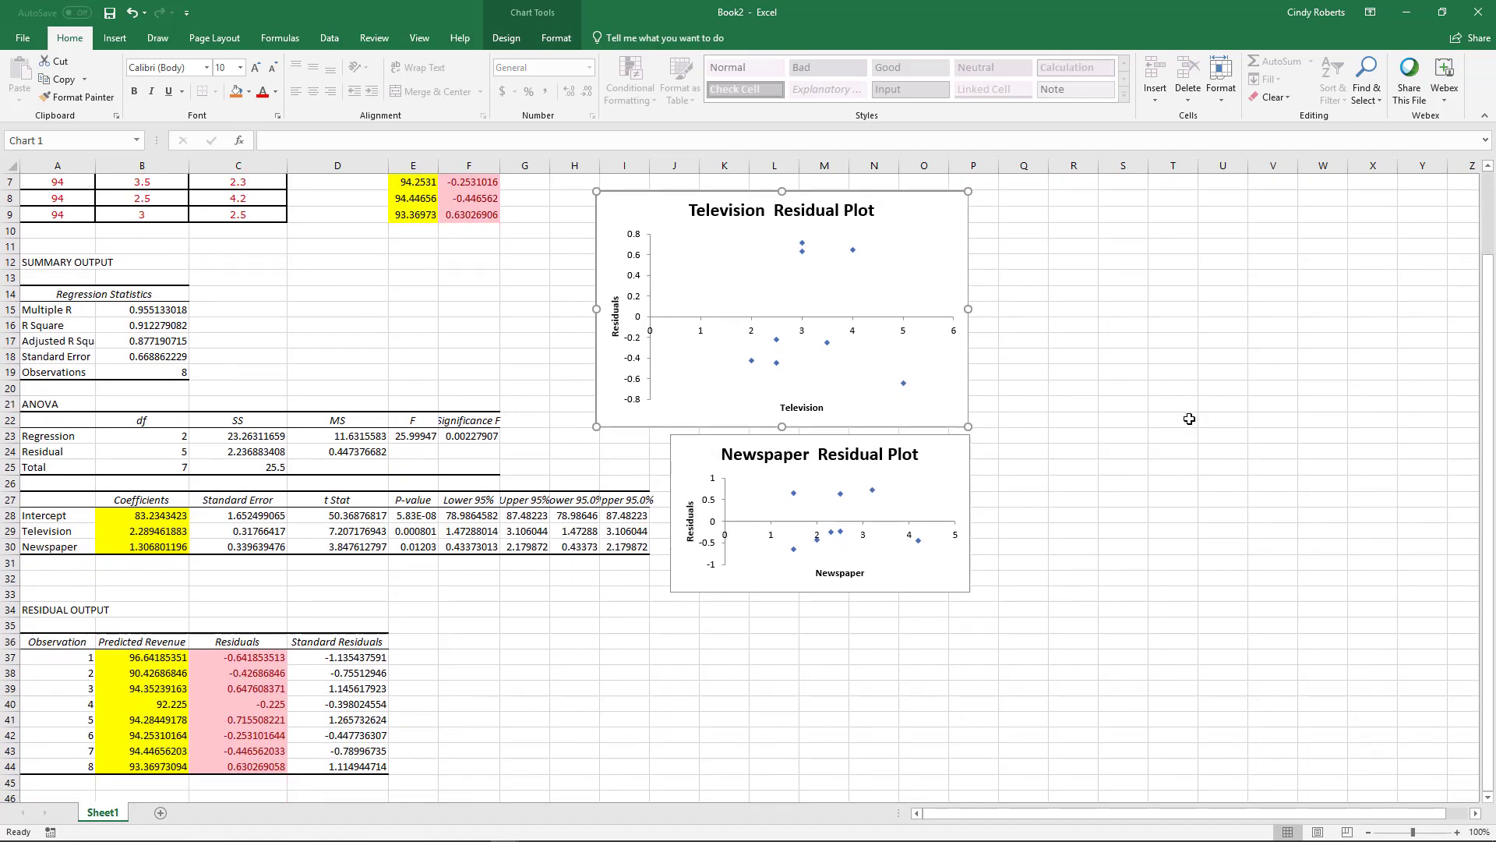
{"action": "scroll", "coordinate": [1189, 418], "scroll_direction": "up", "scroll_amount": 2}
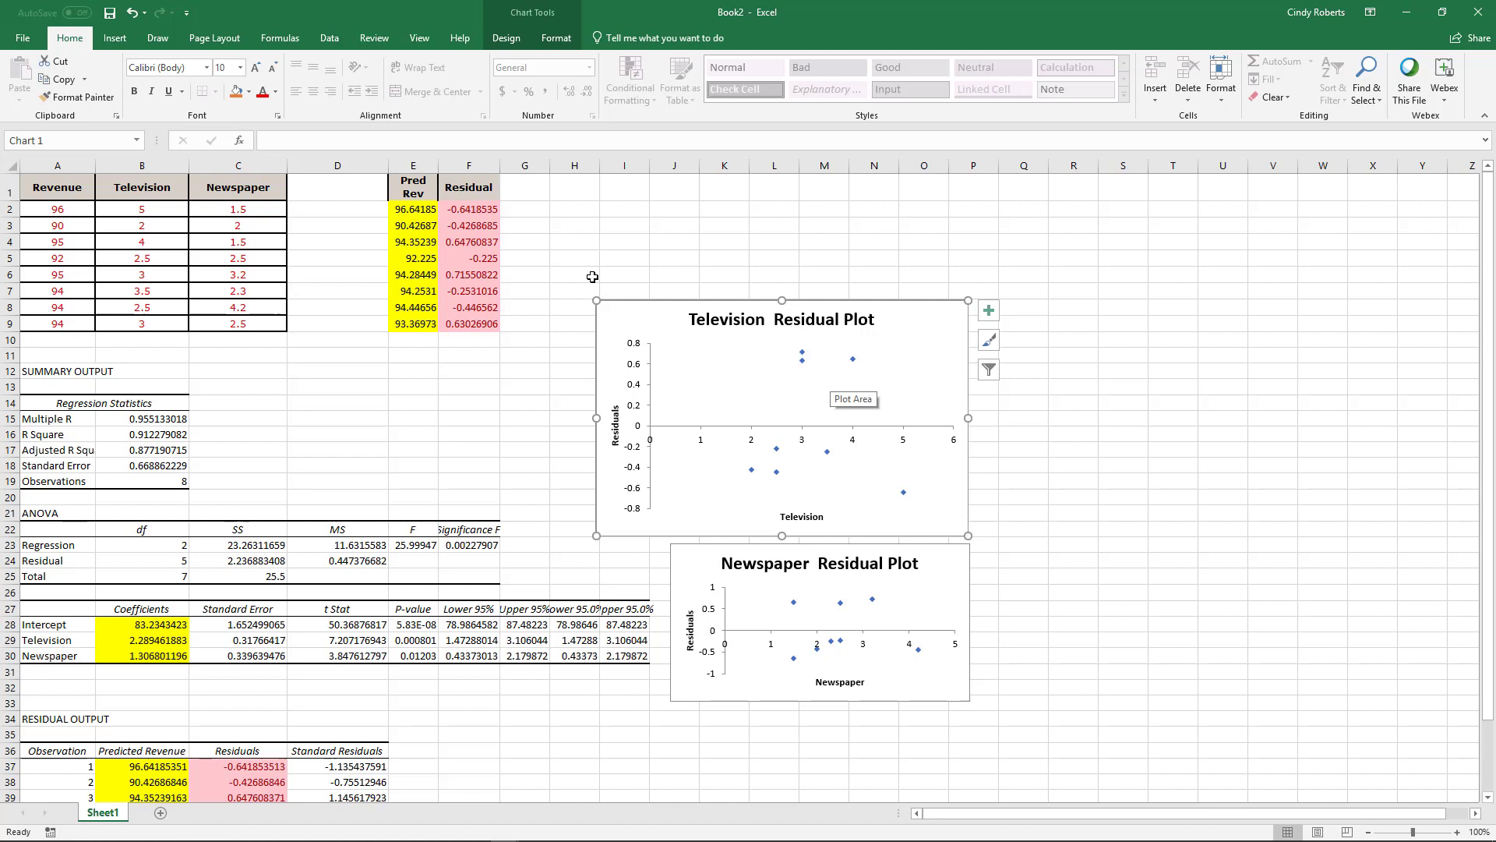
Step: Check the residual formulas in column F cells F4 onward
{"action": "left_click", "coordinate": [485, 248]}
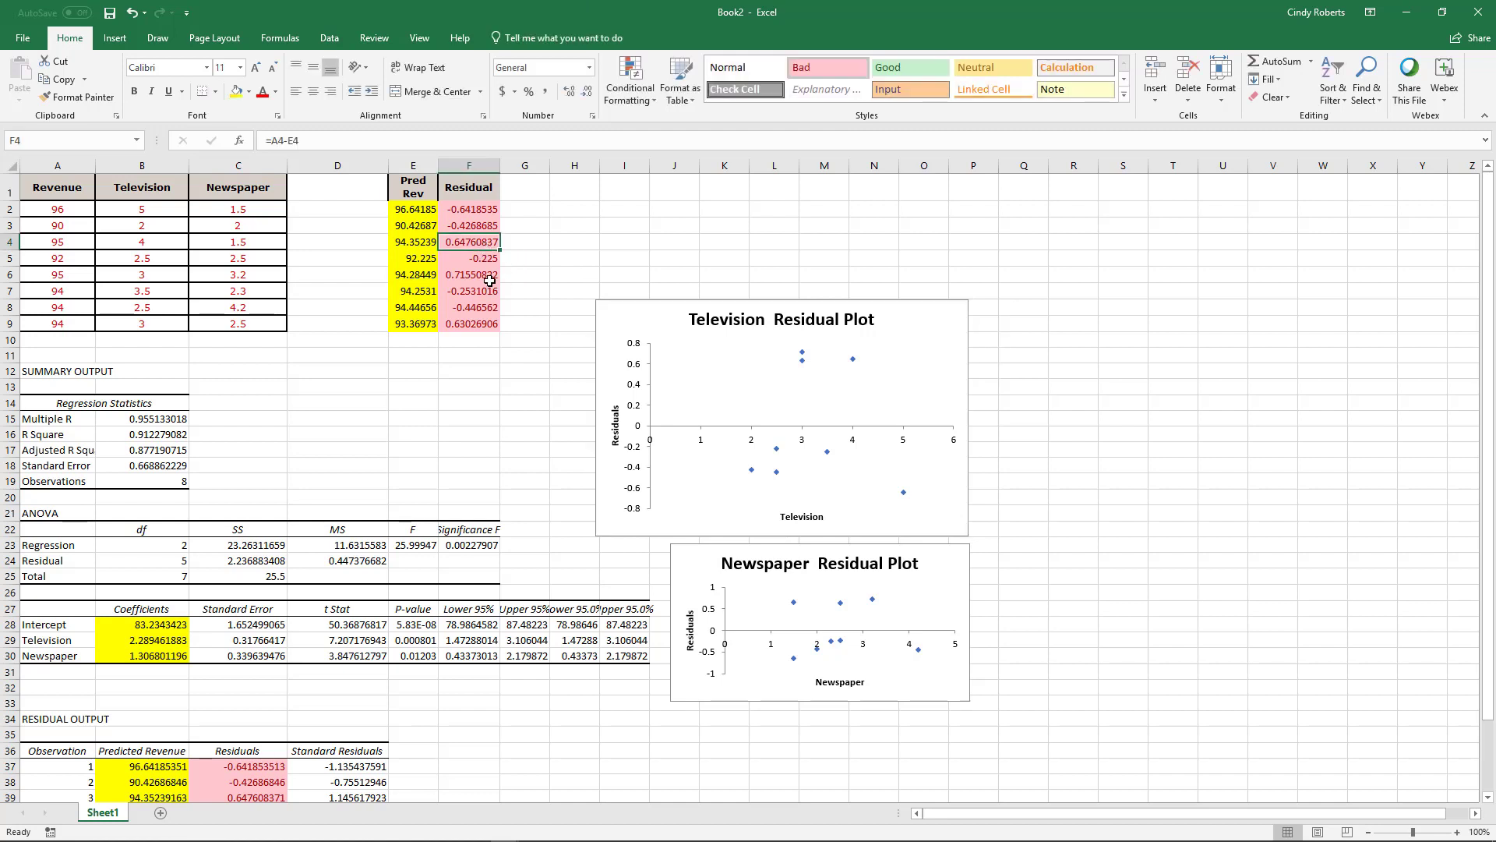
{"action": "left_click", "coordinate": [491, 281]}
{"action": "left_click", "coordinate": [481, 324]}
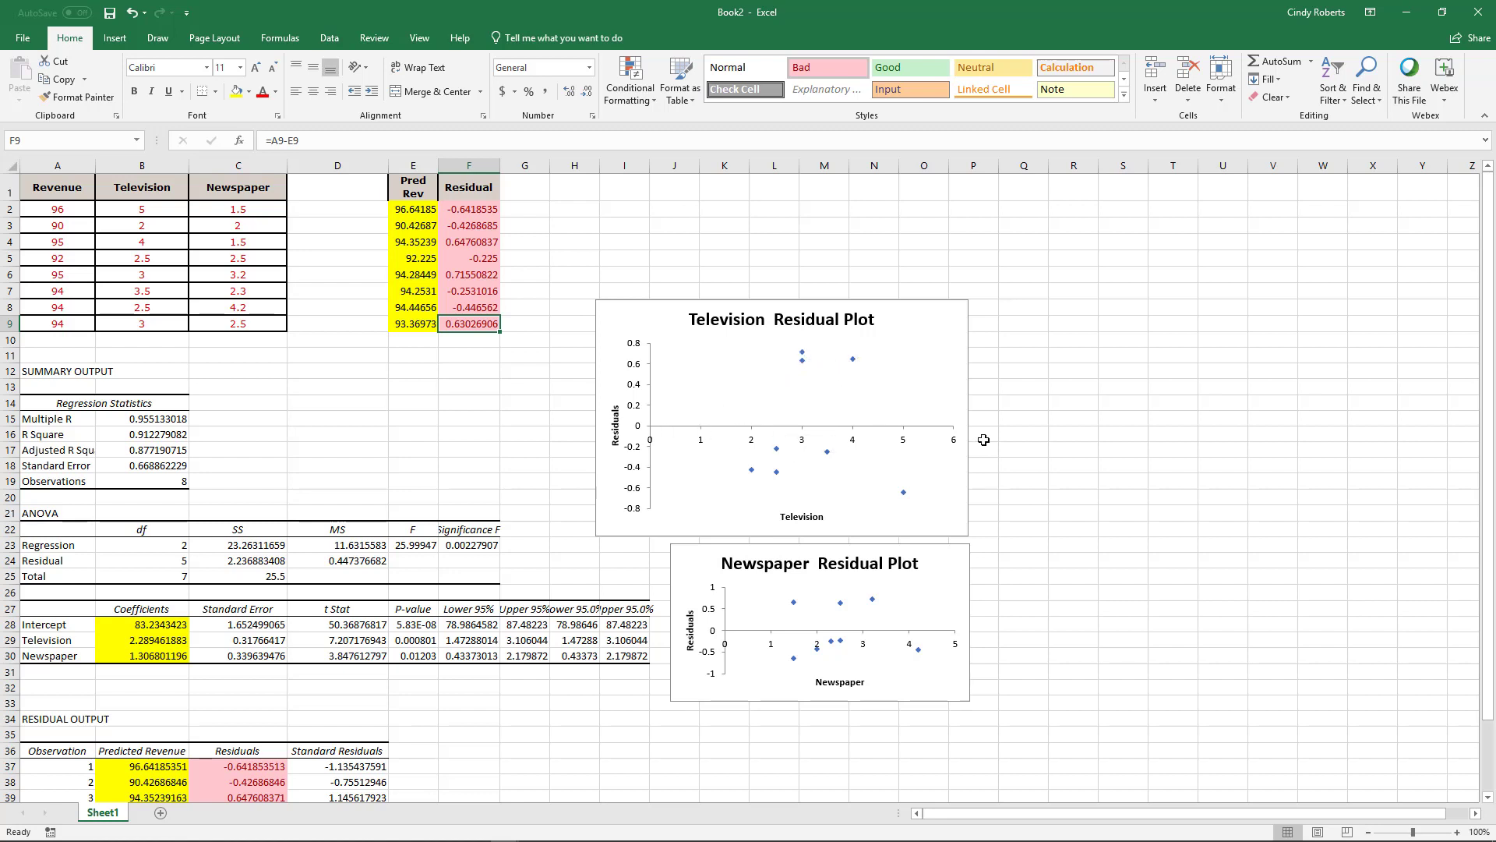
Step: Move the Newspaper Residual Plot beside the Television plot and enlarge it to a matching size
{"action": "left_click", "coordinate": [951, 590]}
{"action": "left_click_drag", "start_coordinate": [945, 561], "coordinate": [1261, 319]}
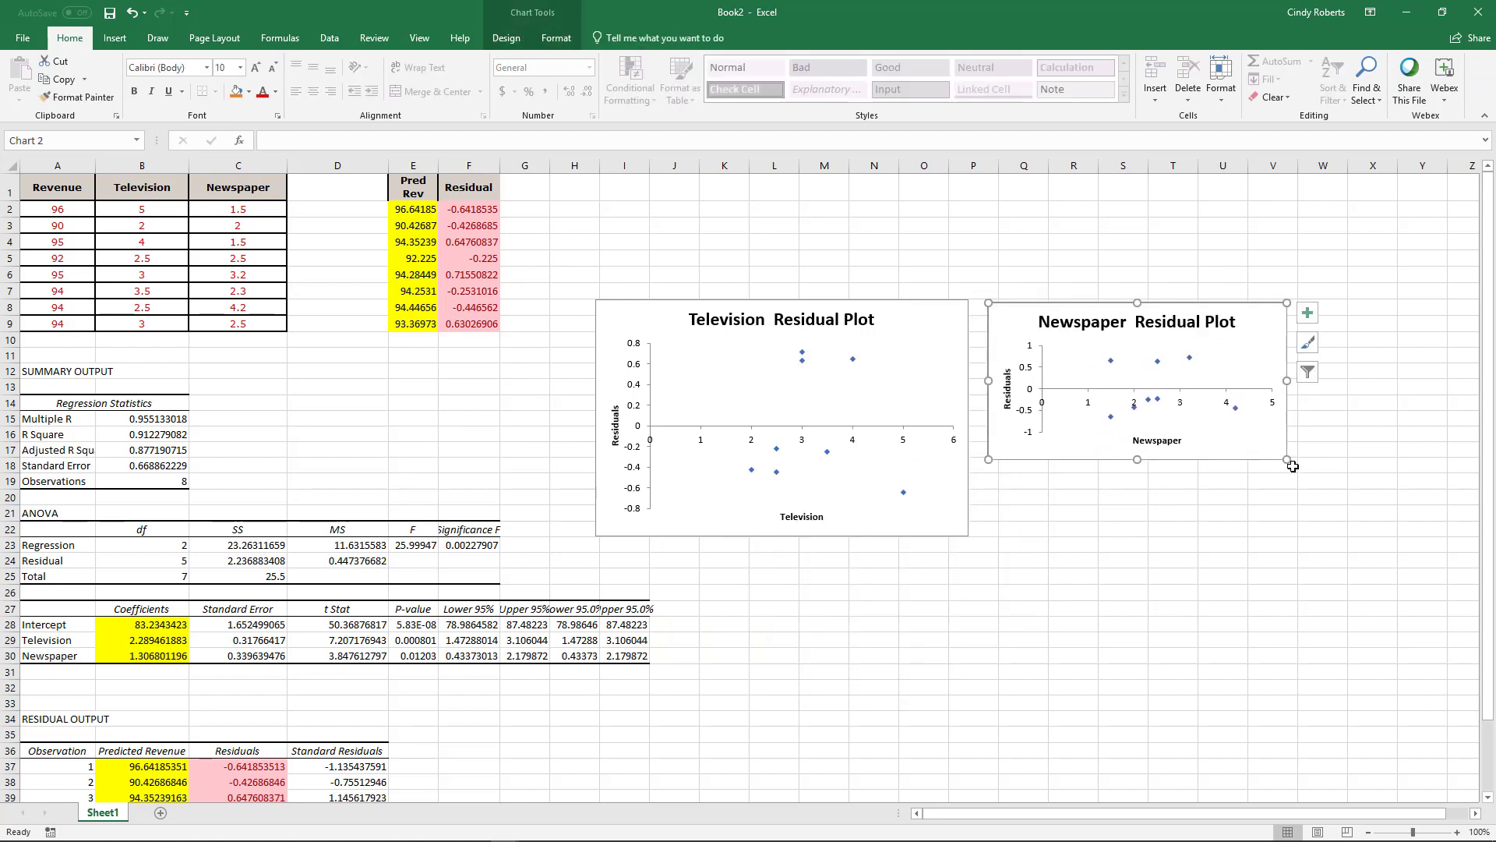
{"action": "left_click_drag", "start_coordinate": [1293, 466], "coordinate": [1385, 545]}
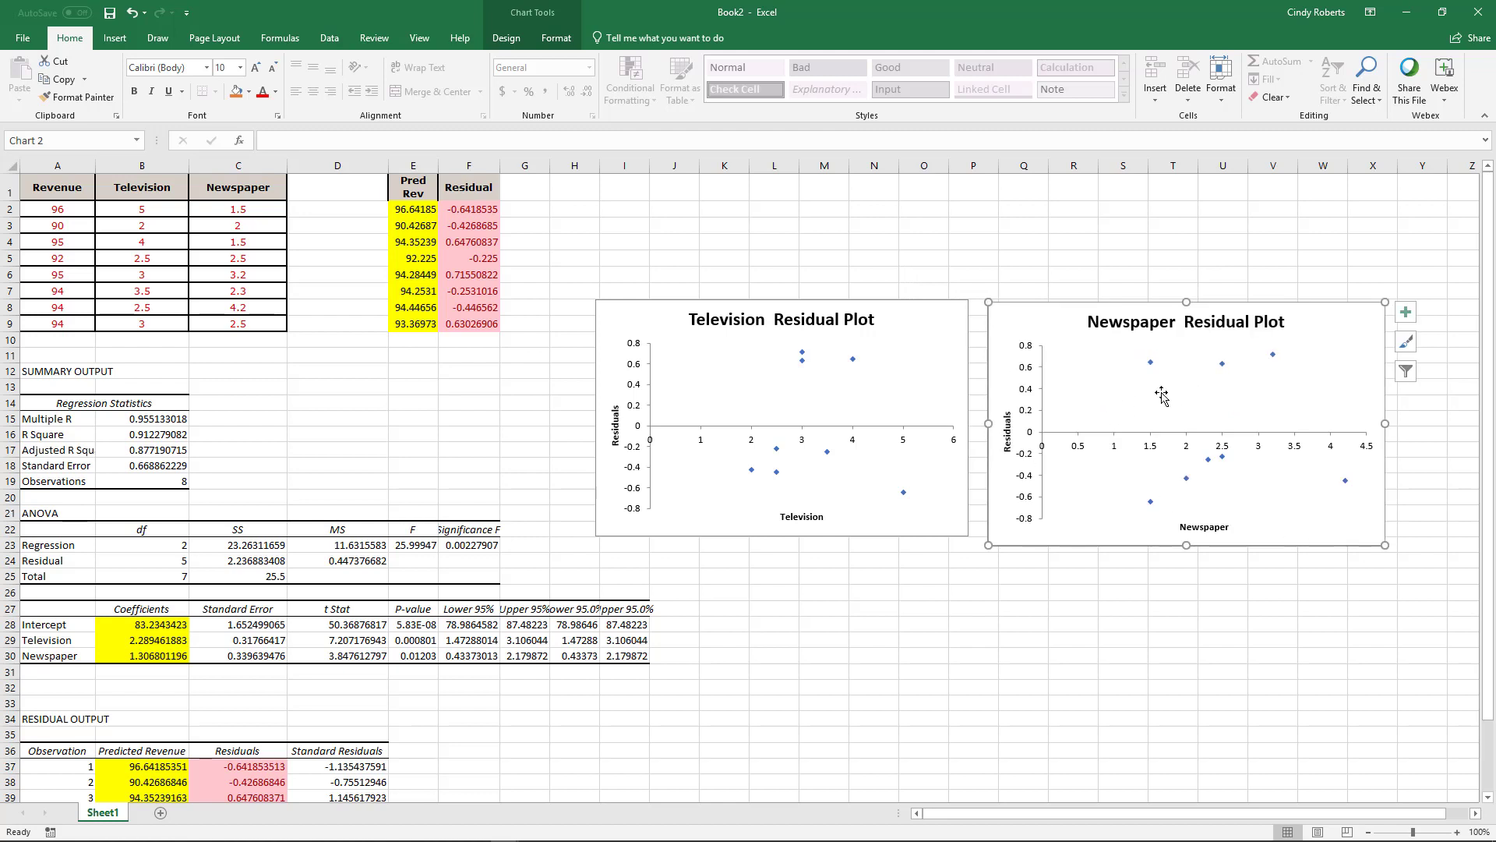
{"action": "left_click", "coordinate": [821, 624]}
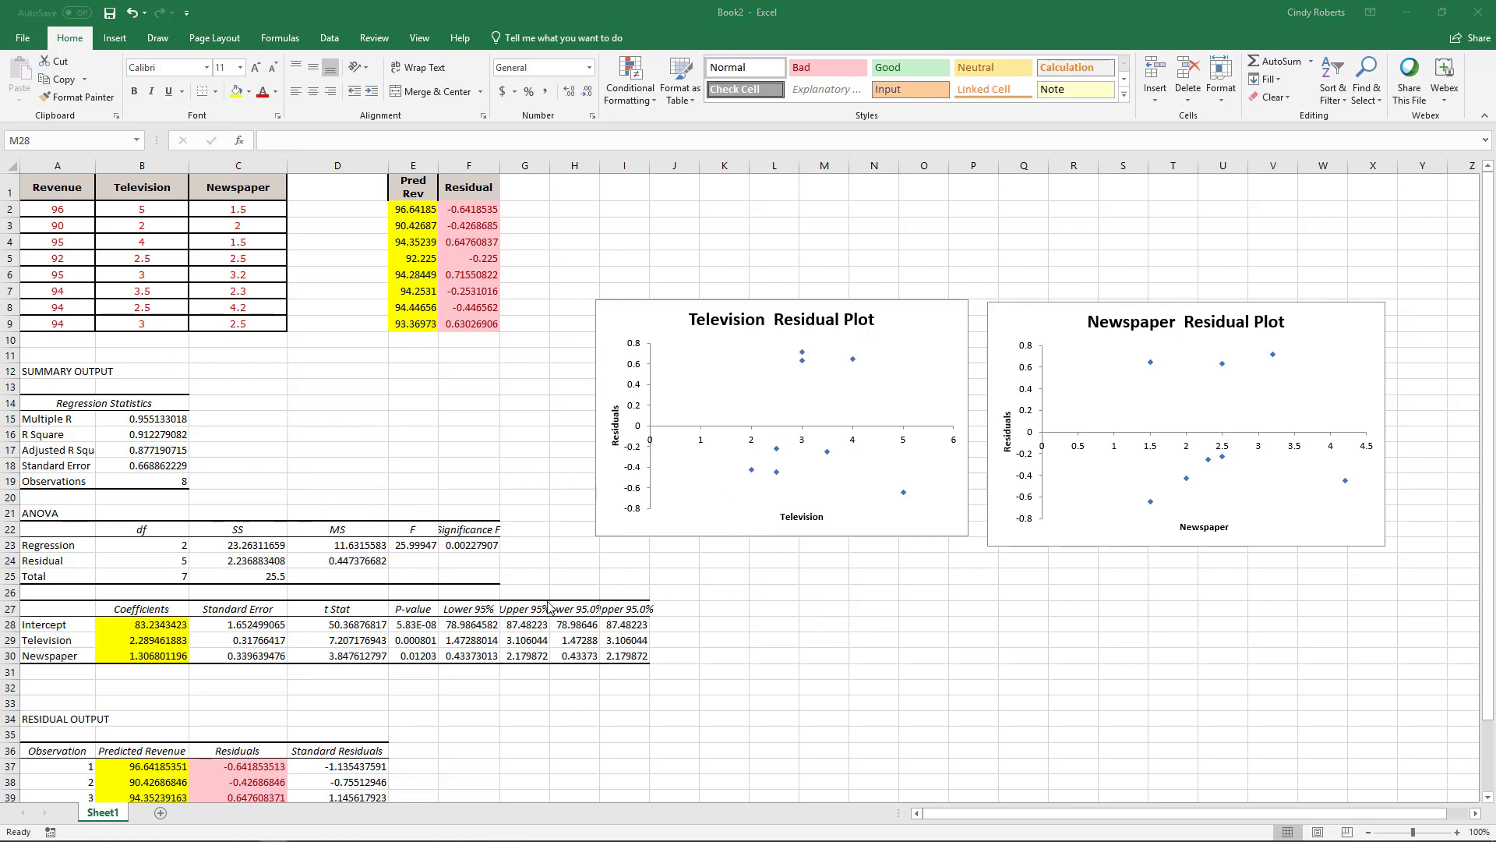
{"action": "scroll", "coordinate": [548, 607], "scroll_direction": "down", "scroll_amount": 4}
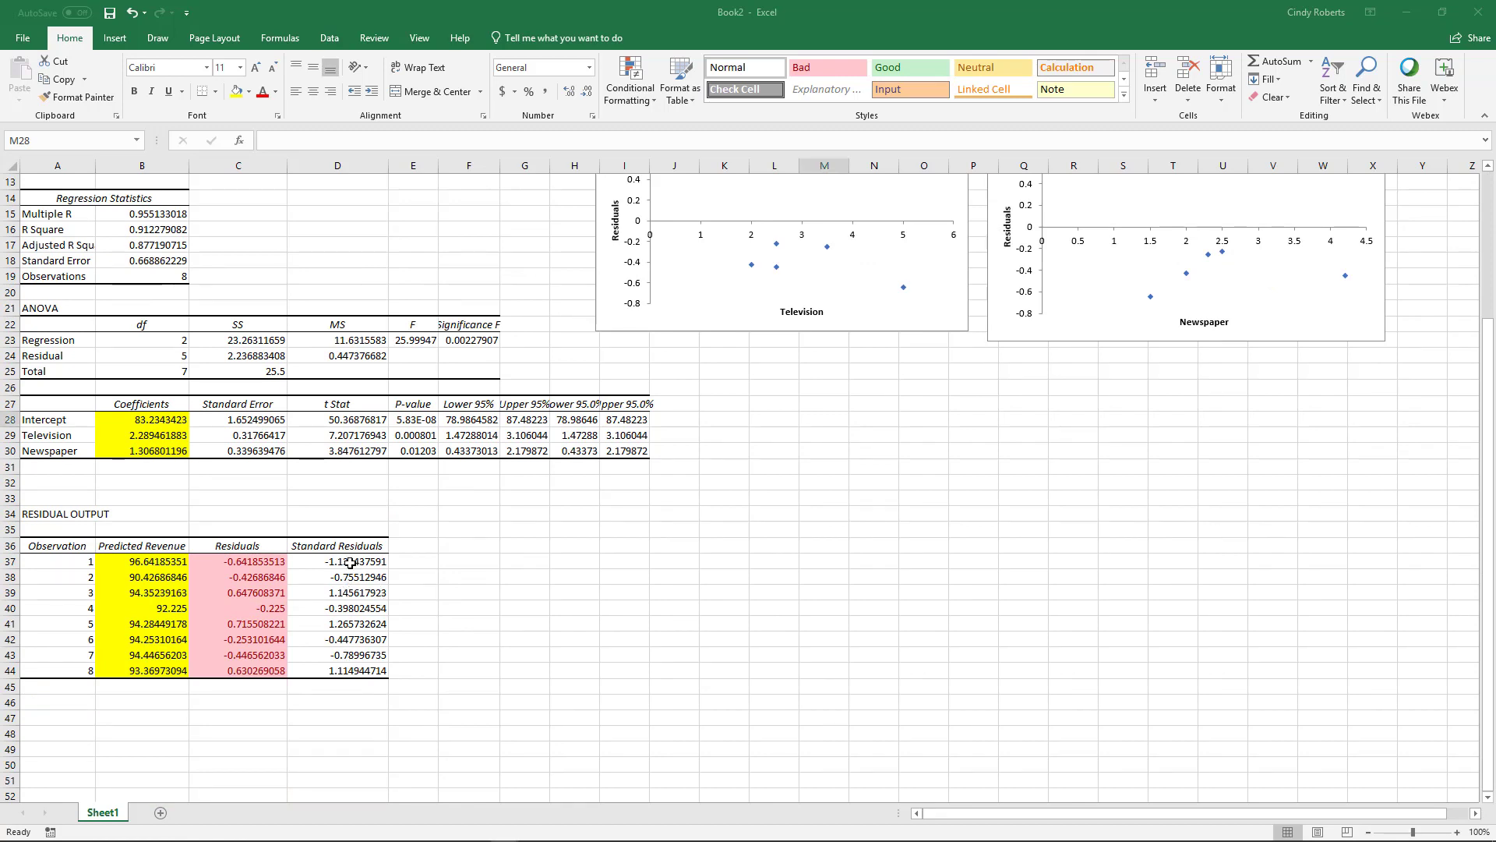
Step: Fill E23 (F 25.99947) and F23 (Significance F 0.00227907) with yellow
{"action": "scroll", "coordinate": [483, 559], "scroll_direction": "up", "scroll_amount": 4}
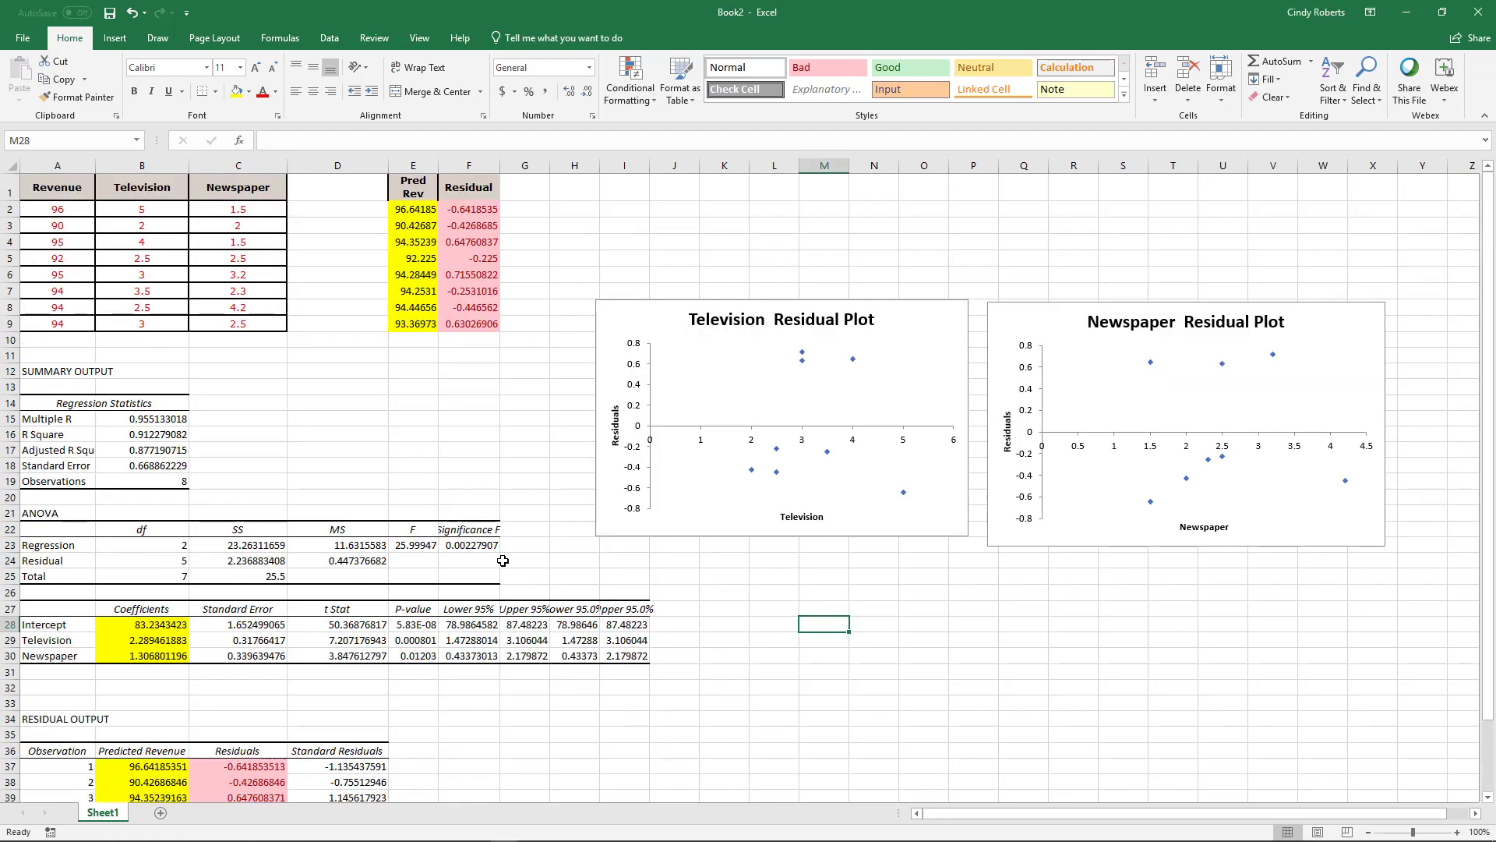
{"action": "left_click", "coordinate": [414, 545]}
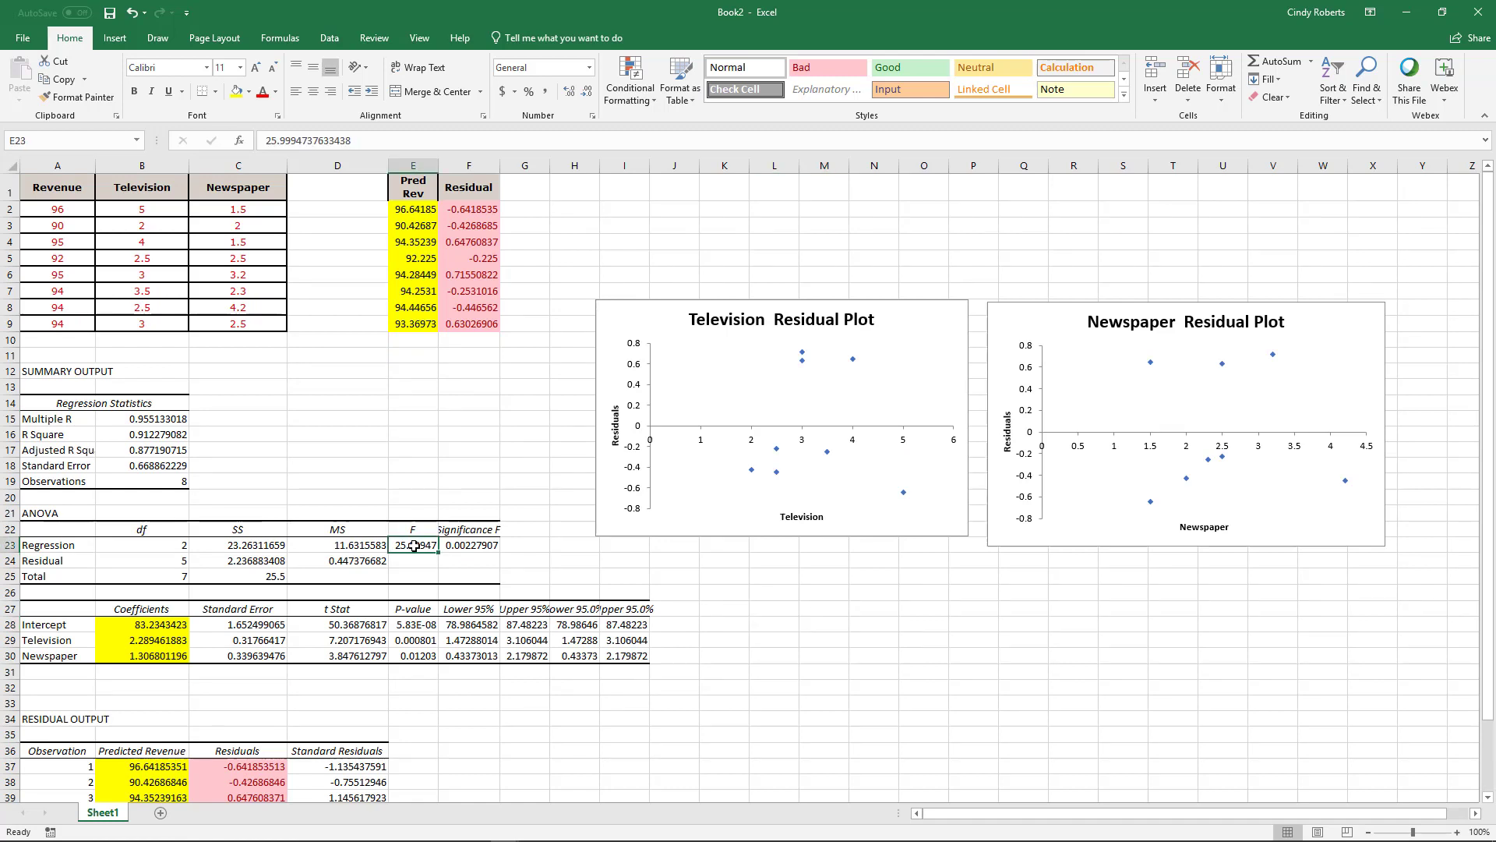
{"action": "left_click", "coordinate": [235, 92]}
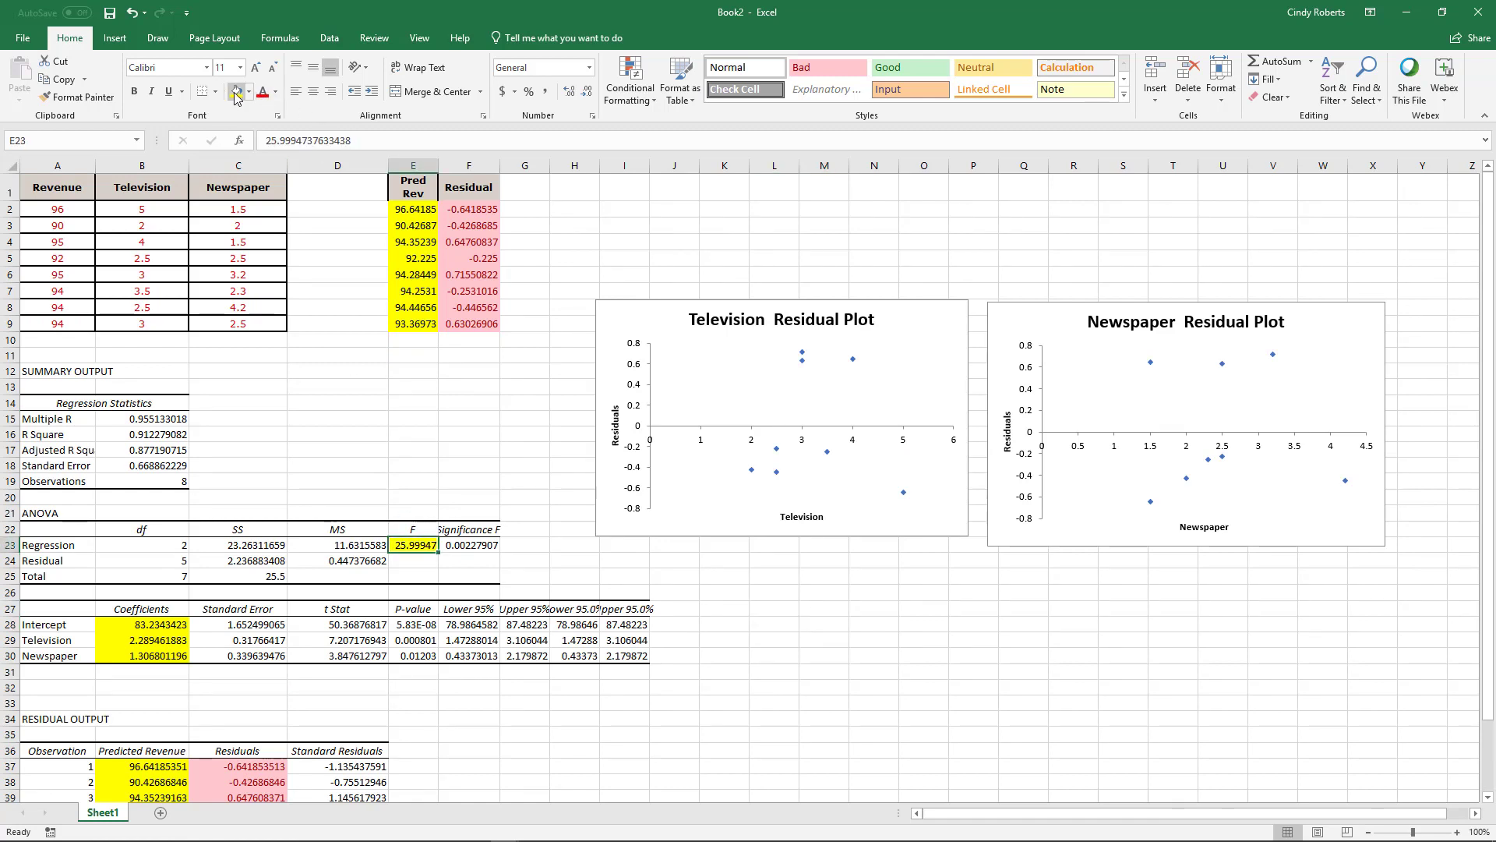
{"action": "left_click", "coordinate": [474, 543]}
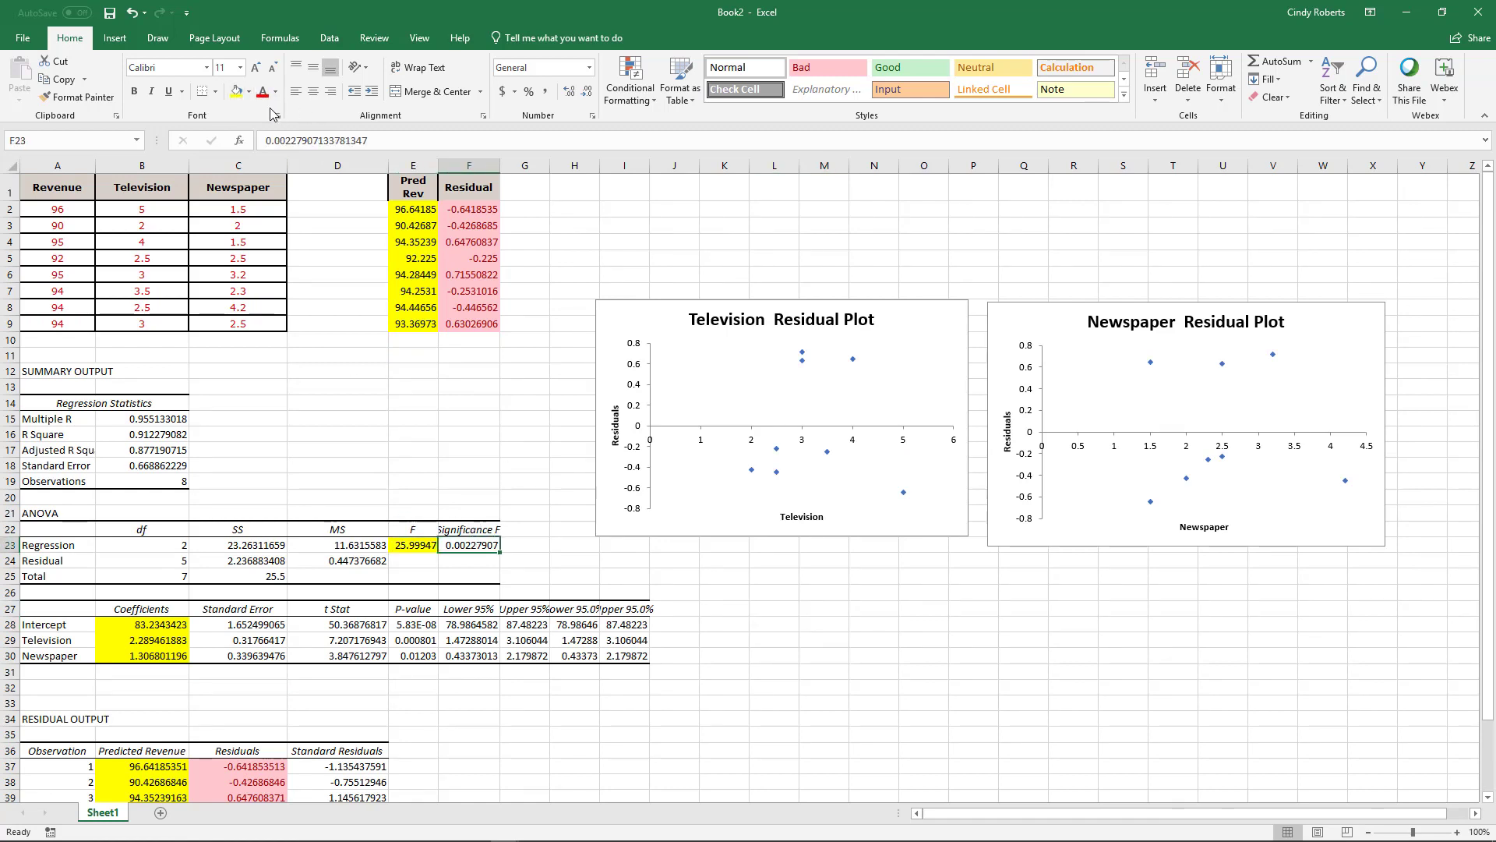
{"action": "left_click", "coordinate": [236, 92]}
Step: Fill D29:E30 yellow, covering the Television and Newspaper t Stats and P-values
{"action": "scroll", "coordinate": [545, 606], "scroll_direction": "down", "scroll_amount": 2}
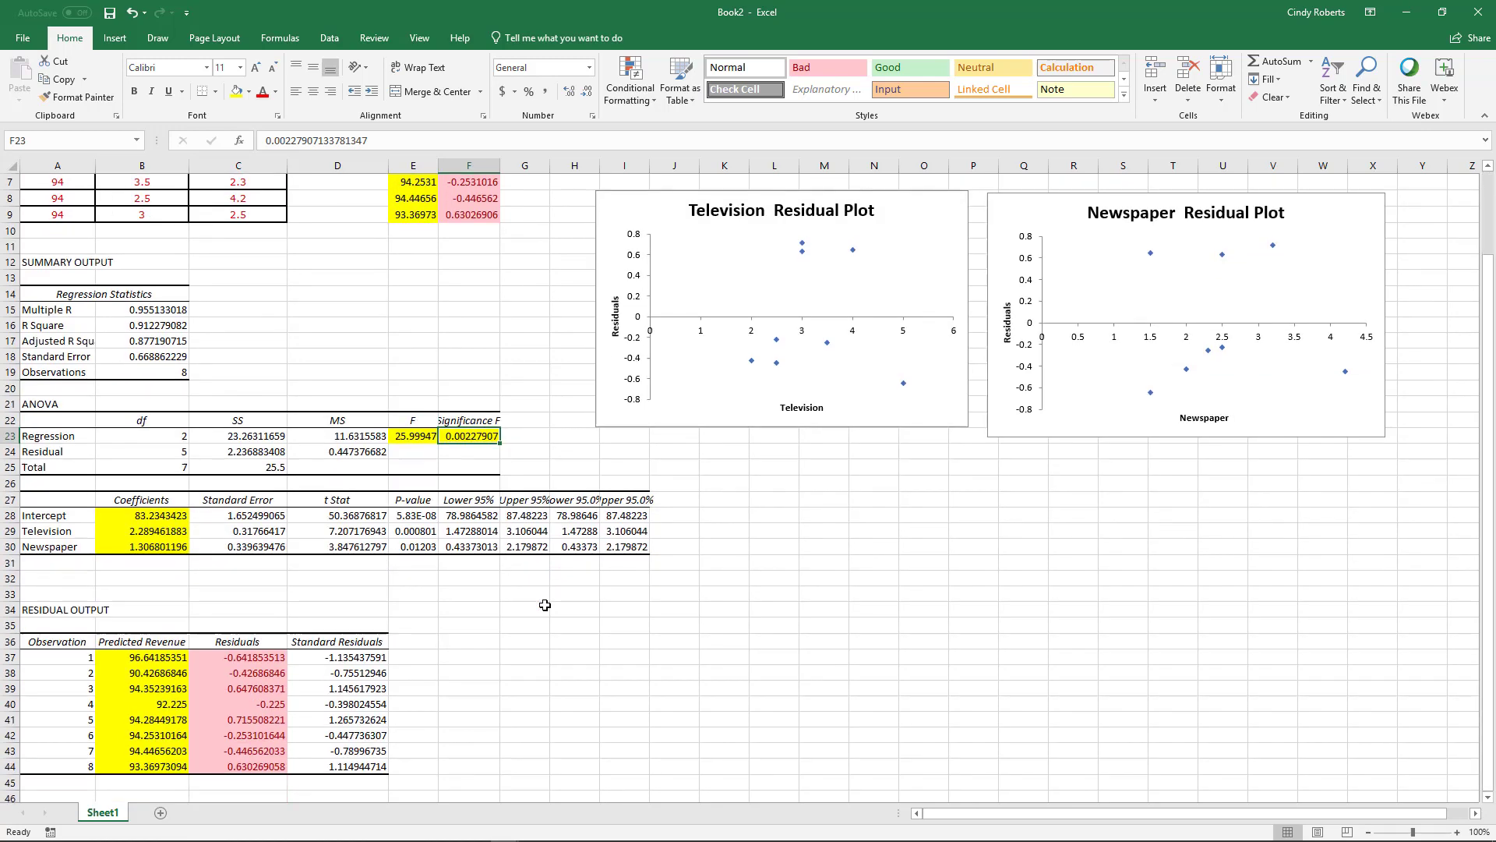
{"action": "left_click", "coordinate": [375, 535]}
{"action": "left_click_drag", "start_coordinate": [375, 535], "coordinate": [421, 546]}
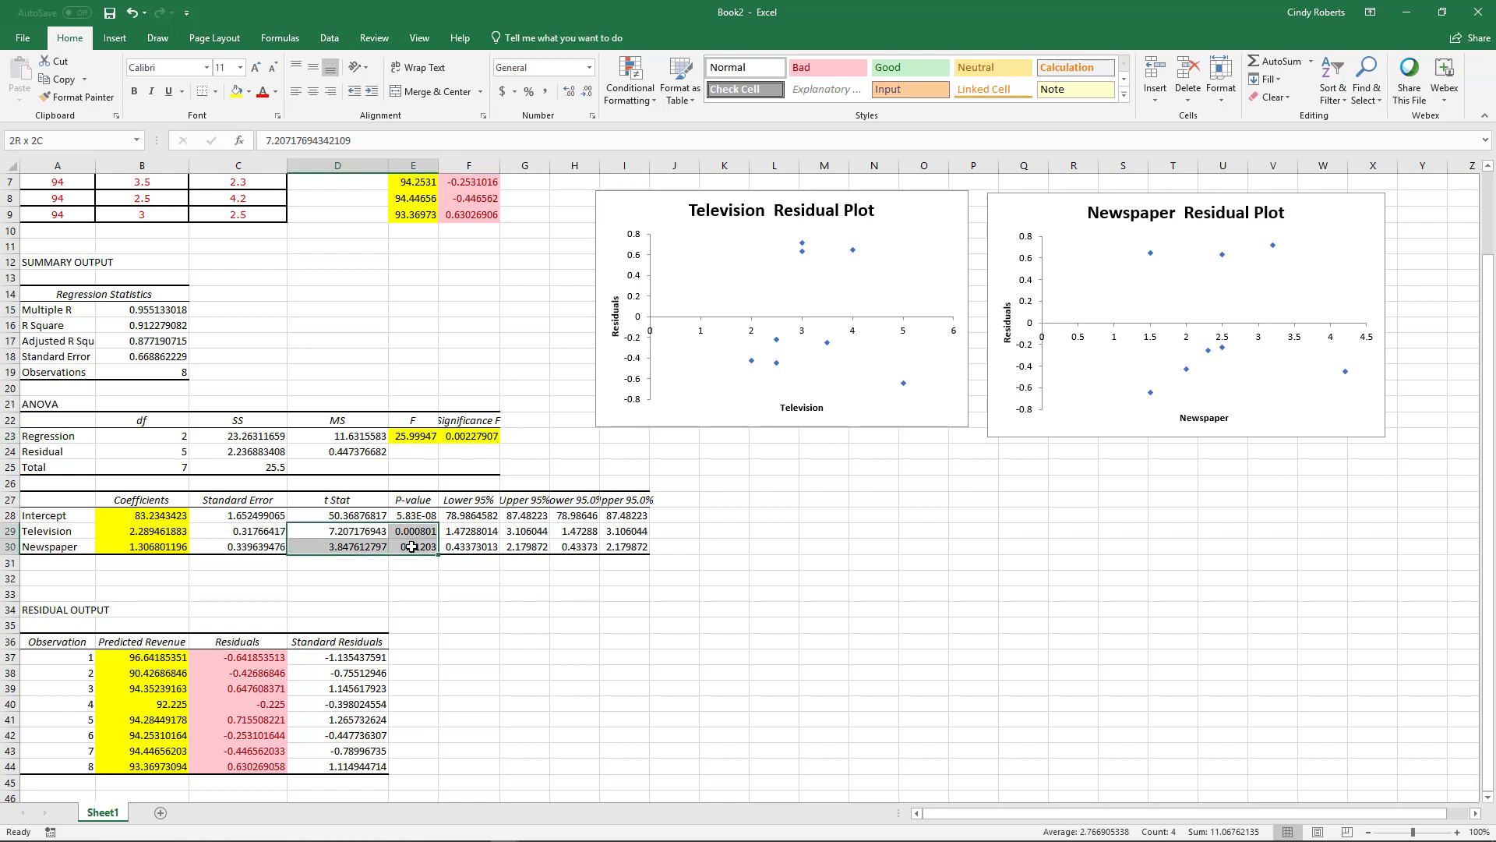
{"action": "left_click", "coordinate": [236, 91]}
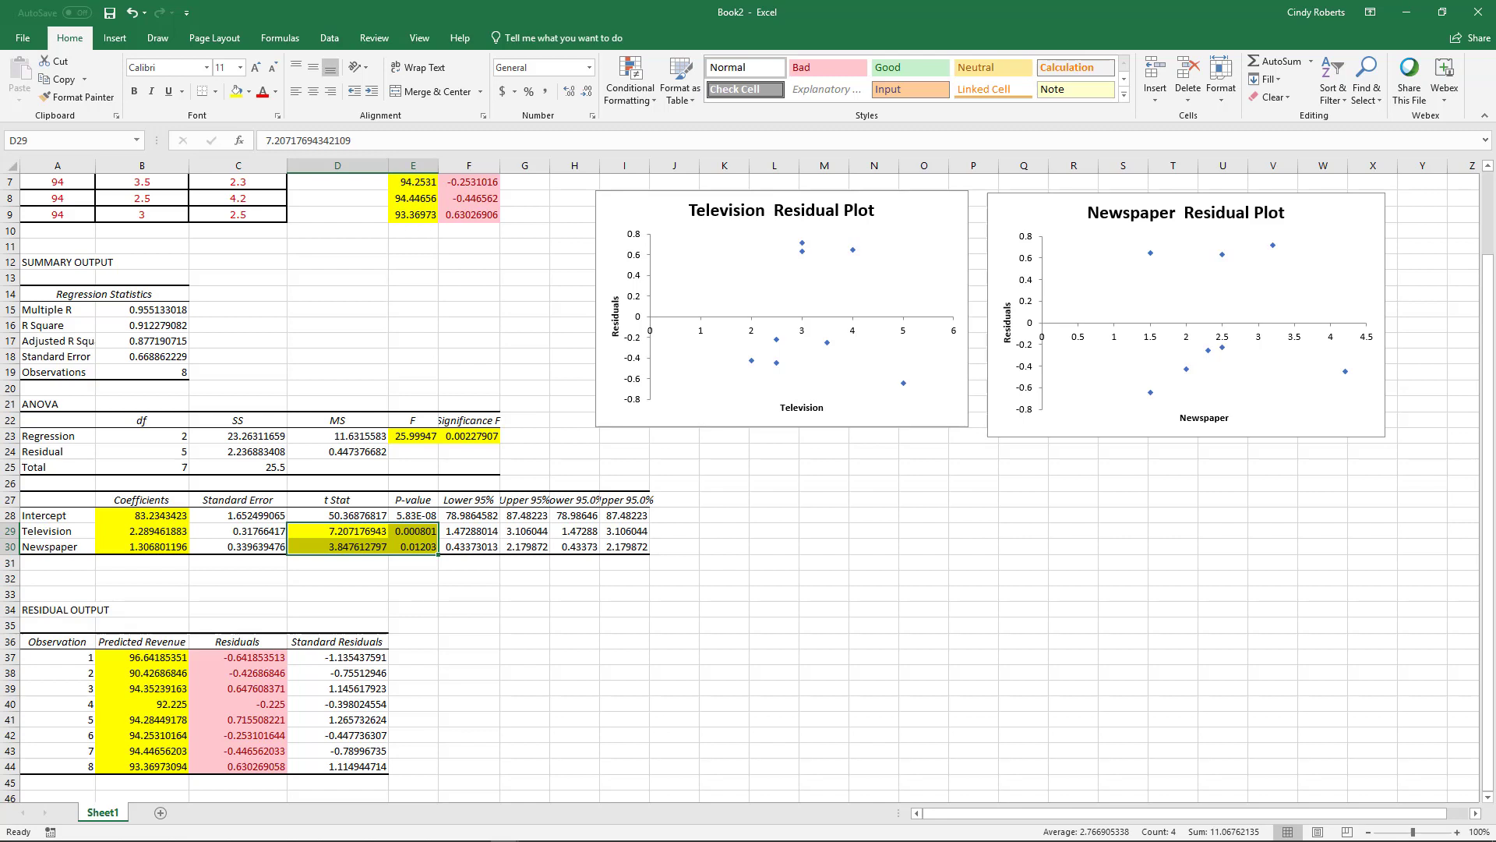
{"action": "left_click", "coordinate": [403, 533]}
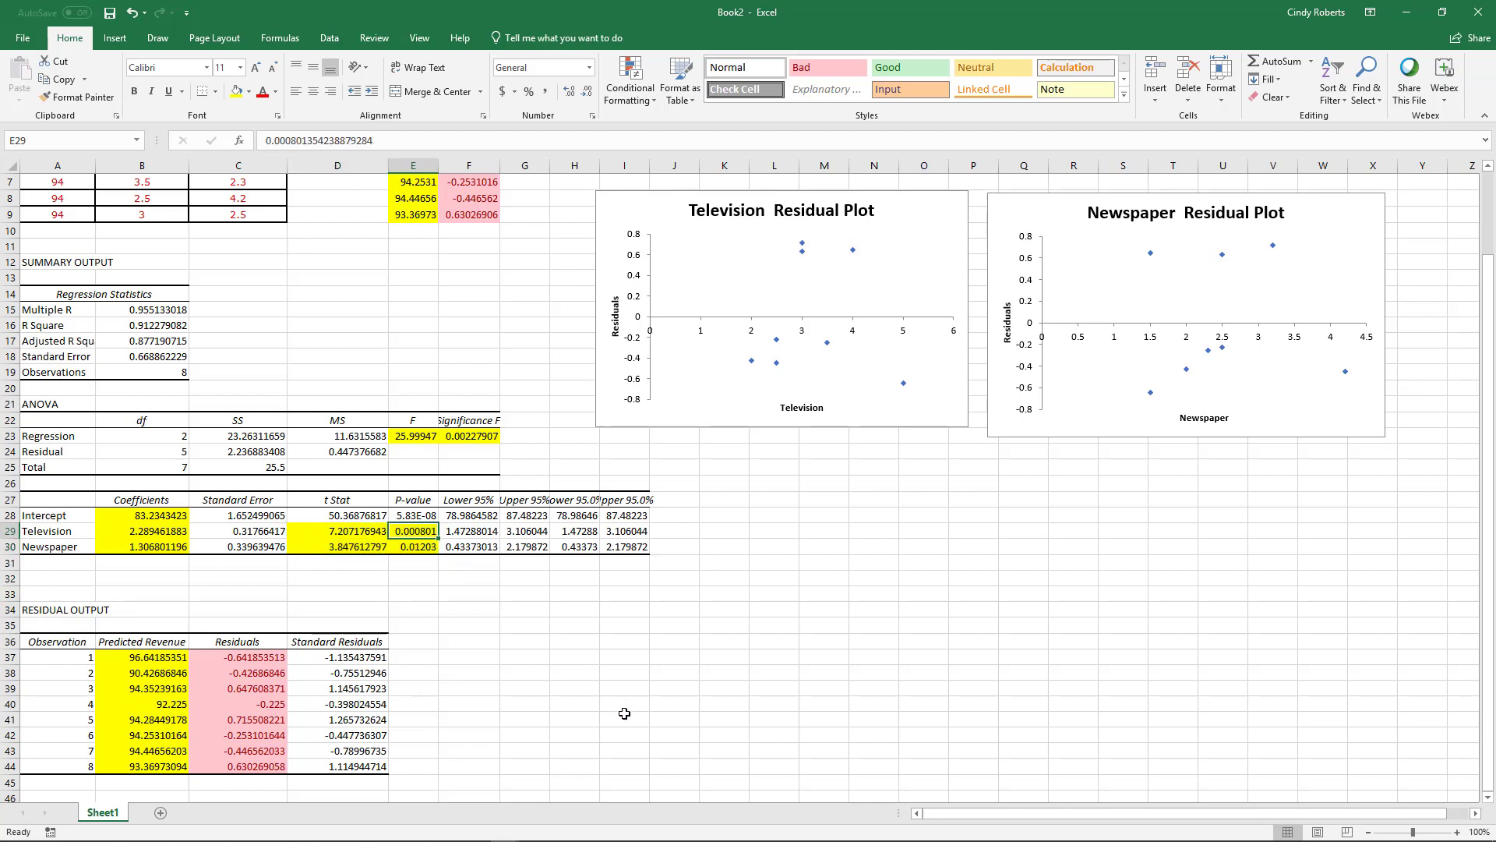
Step: Select the first standard residual value in the residual output
{"action": "left_click", "coordinate": [374, 671]}
{"action": "left_click", "coordinate": [313, 659]}
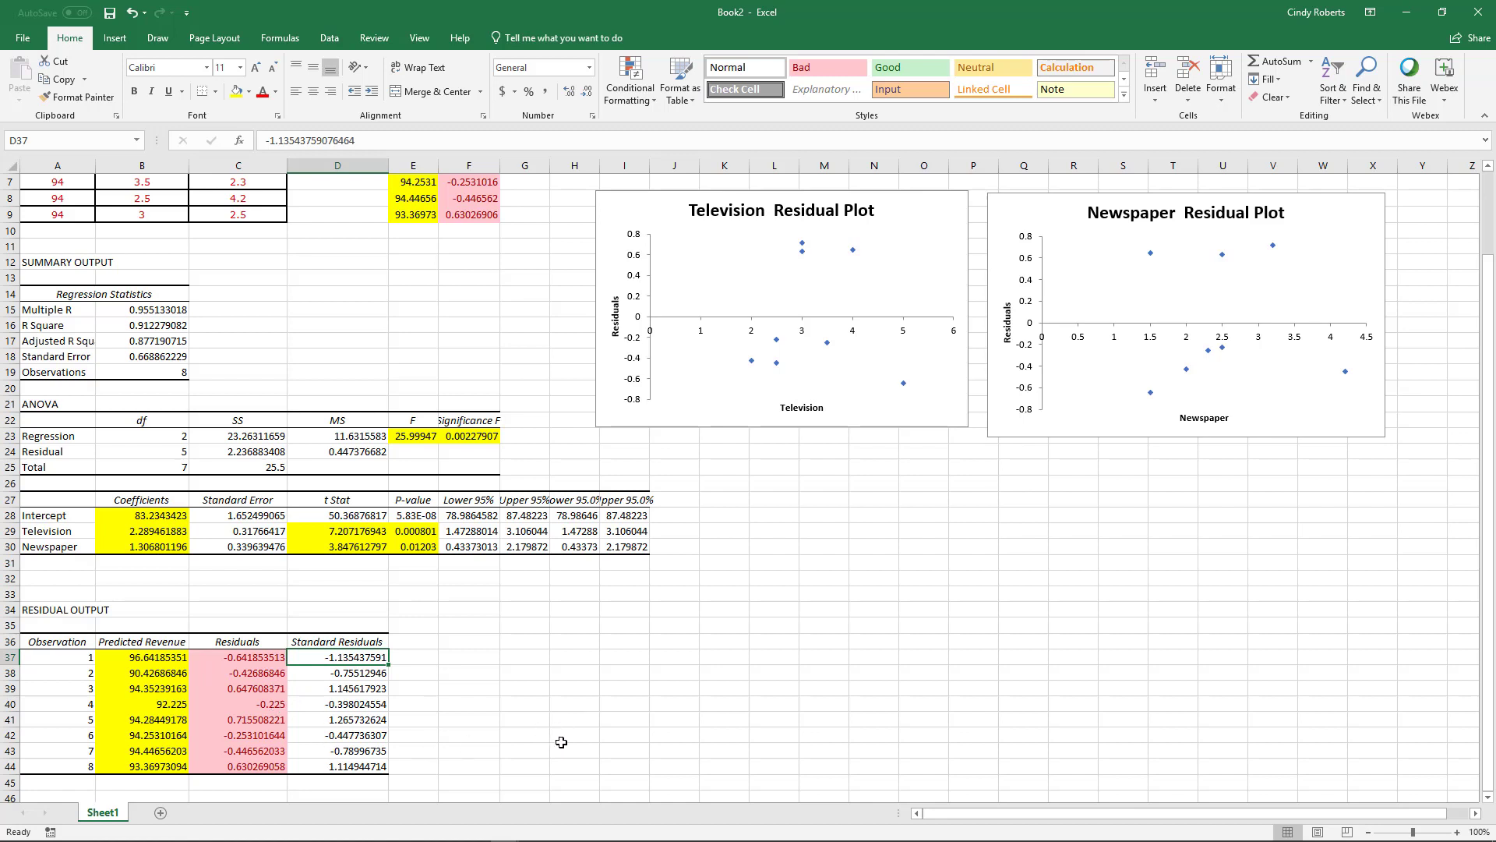
{"action": "scroll", "coordinate": [553, 702], "scroll_direction": "down", "scroll_amount": 2}
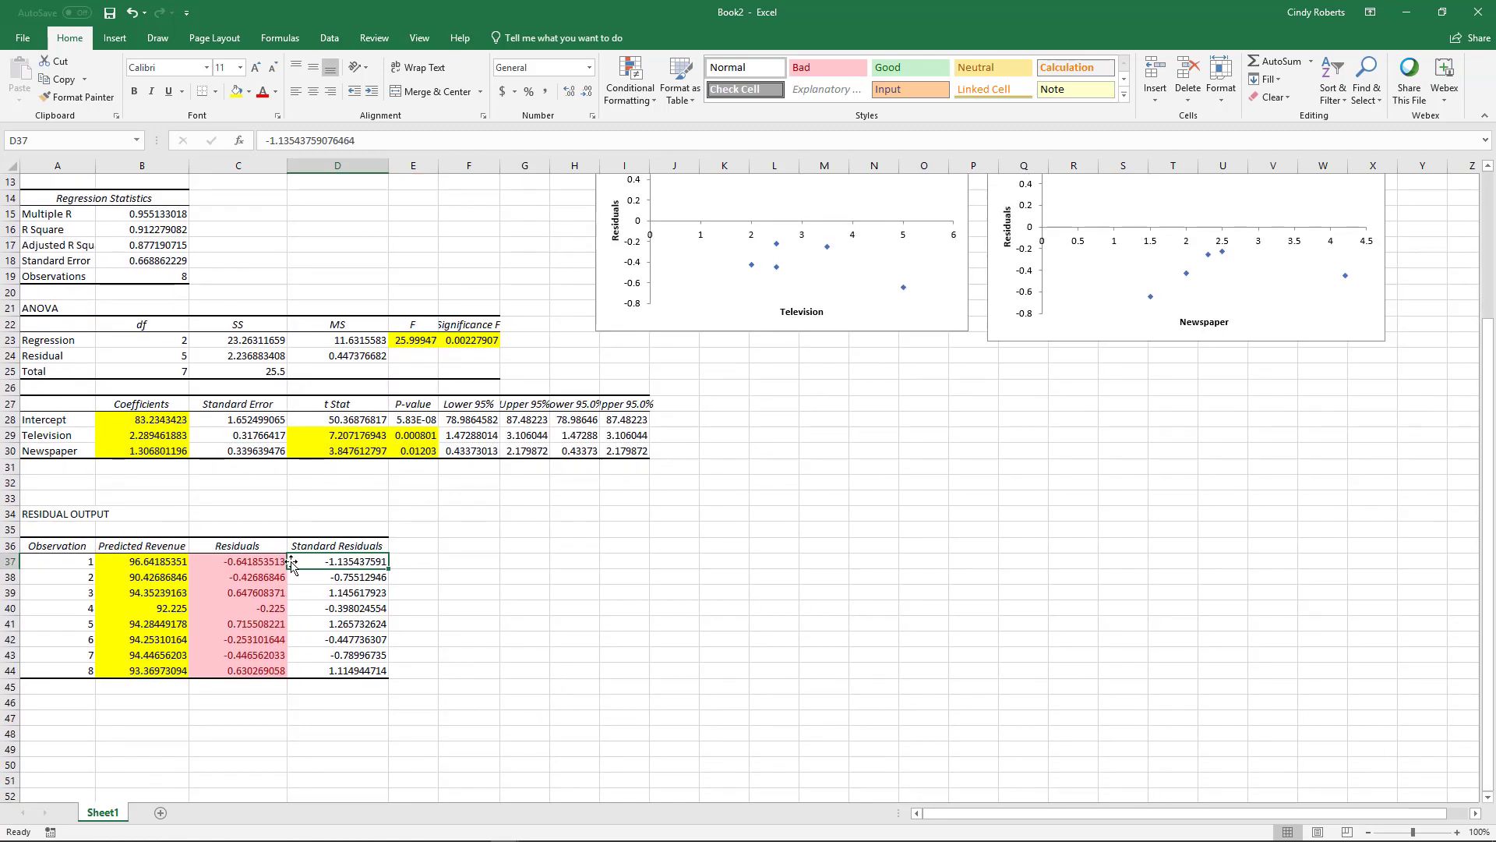